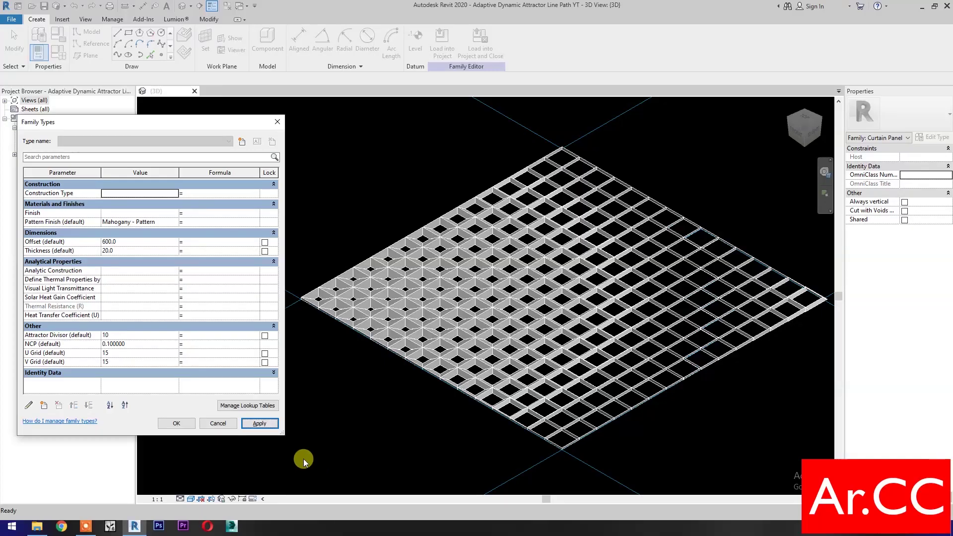
# Apply increasing values from 0.2 up to 0.5 in turn to the NCP parameter of the curtain panel family
pyautogui.click(149, 344)
pyautogui.click(259, 427)
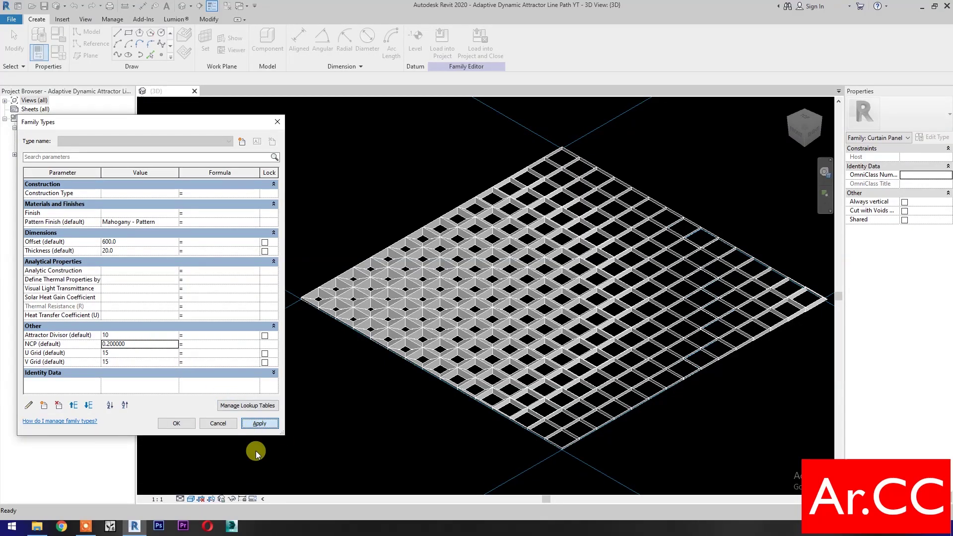
pyautogui.click(140, 343)
pyautogui.click(259, 422)
pyautogui.click(136, 344)
pyautogui.click(257, 423)
pyautogui.click(156, 343)
pyautogui.write('.5')
pyautogui.click(245, 425)
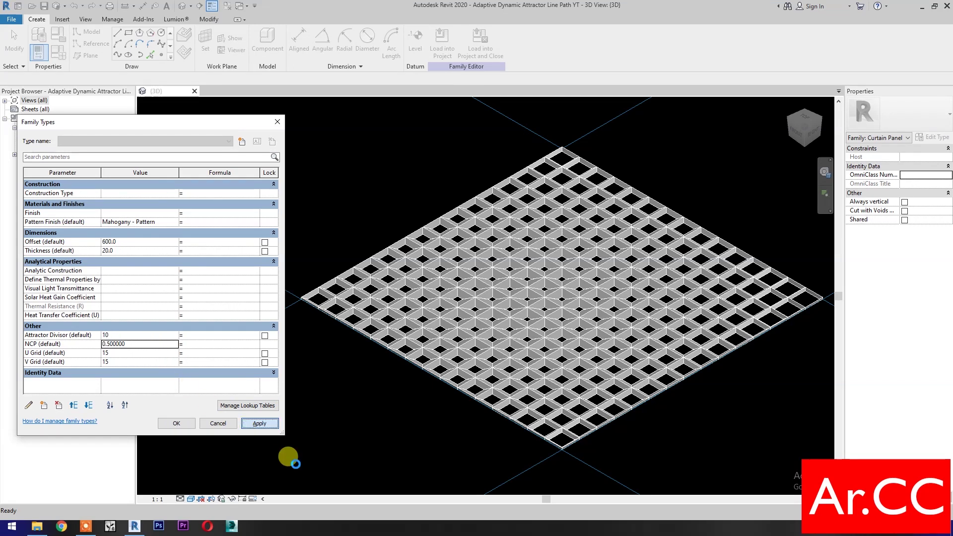
# Continue applying NCP values of 0.6, 0.7, 0.8, 0.9 and finally 1, and accept the family types
pyautogui.click(165, 343)
pyautogui.write('.6')
pyautogui.click(258, 423)
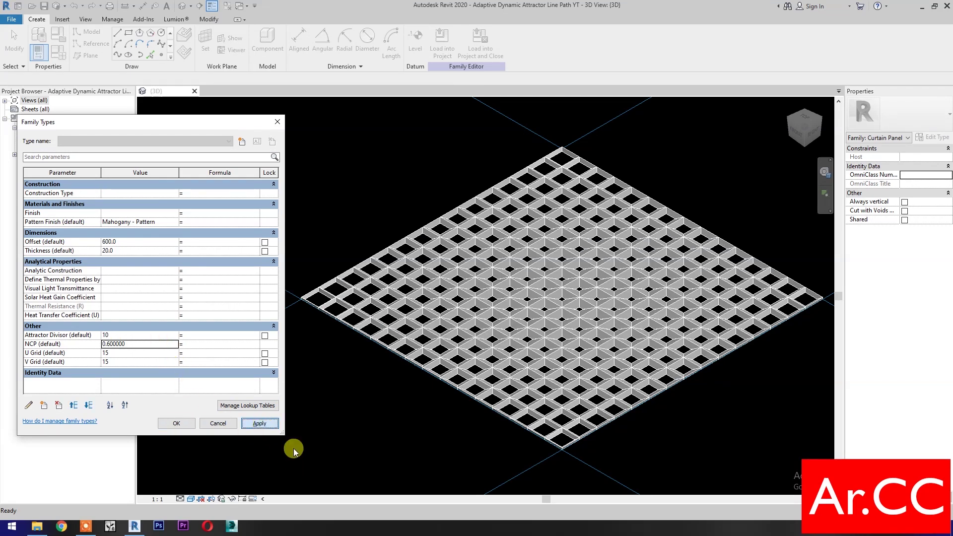
pyautogui.click(136, 344)
pyautogui.write('.8')
pyautogui.click(256, 424)
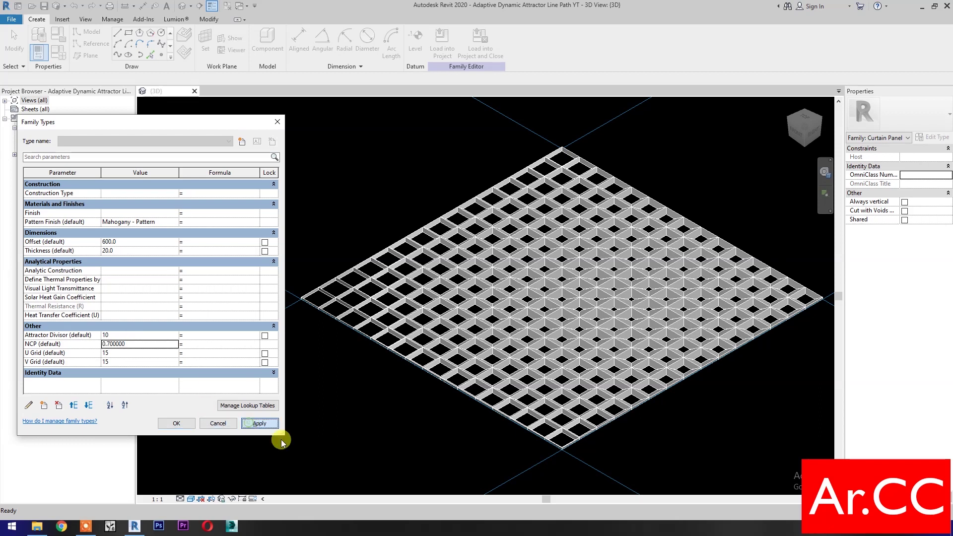
pyautogui.click(141, 344)
pyautogui.write('1')
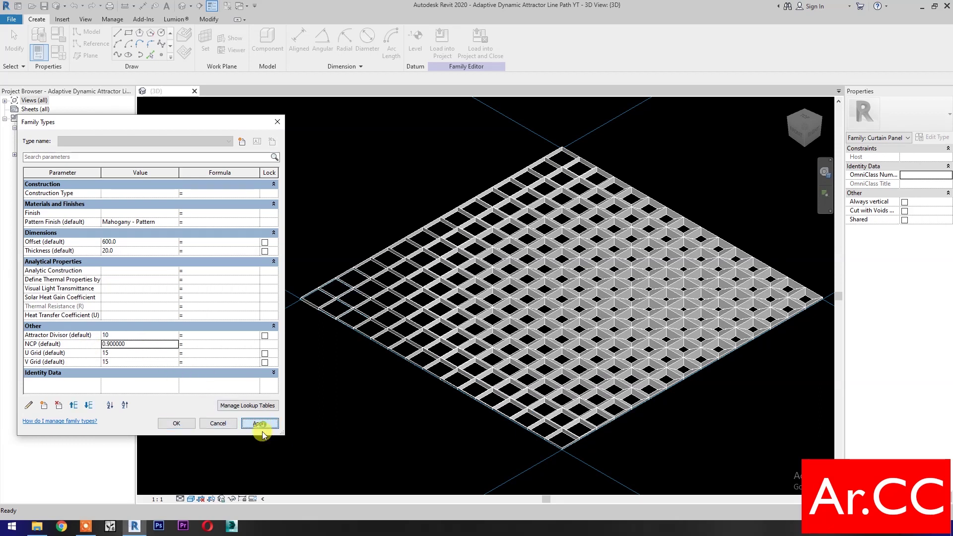
pyautogui.click(256, 423)
pyautogui.click(180, 423)
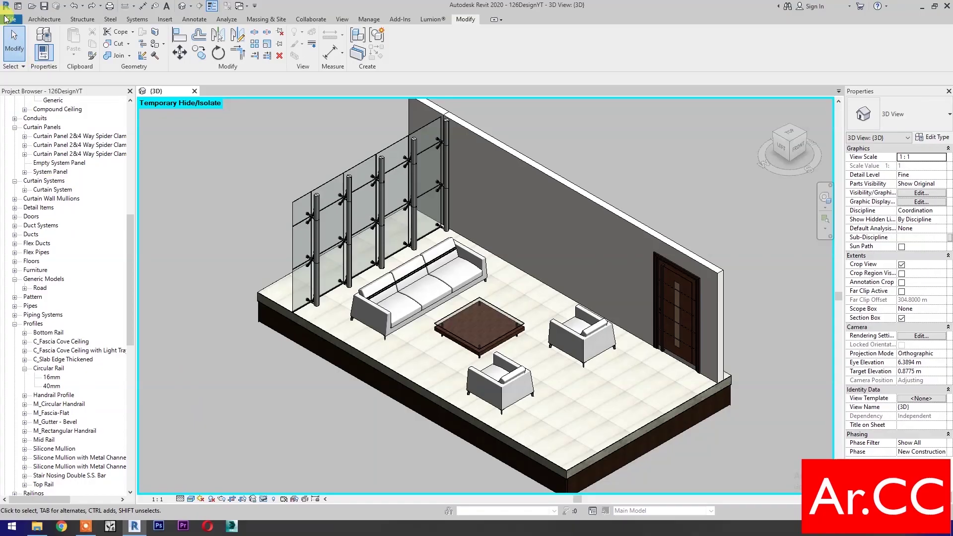
# Create a new family from the Metric Generic Model Adaptive template
pyautogui.click(7, 19)
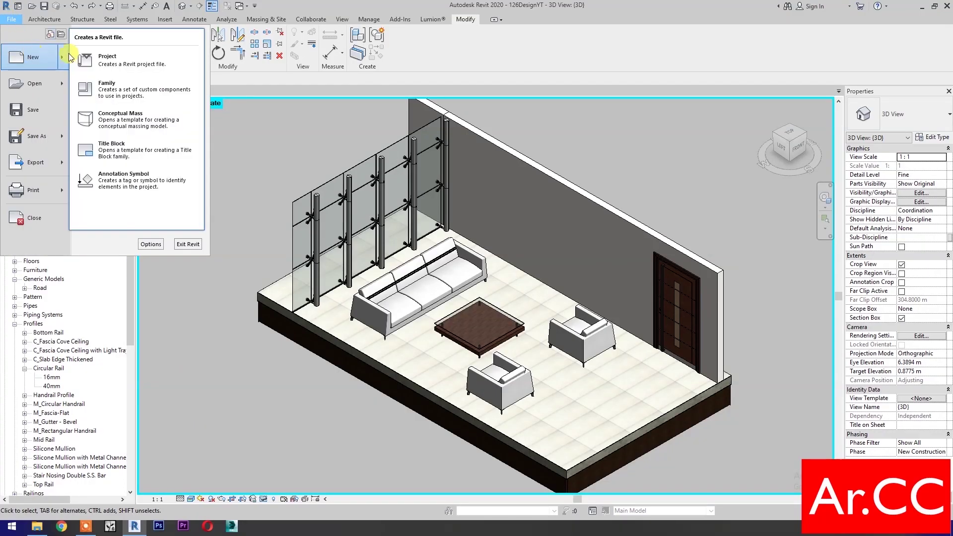
pyautogui.click(280, 211)
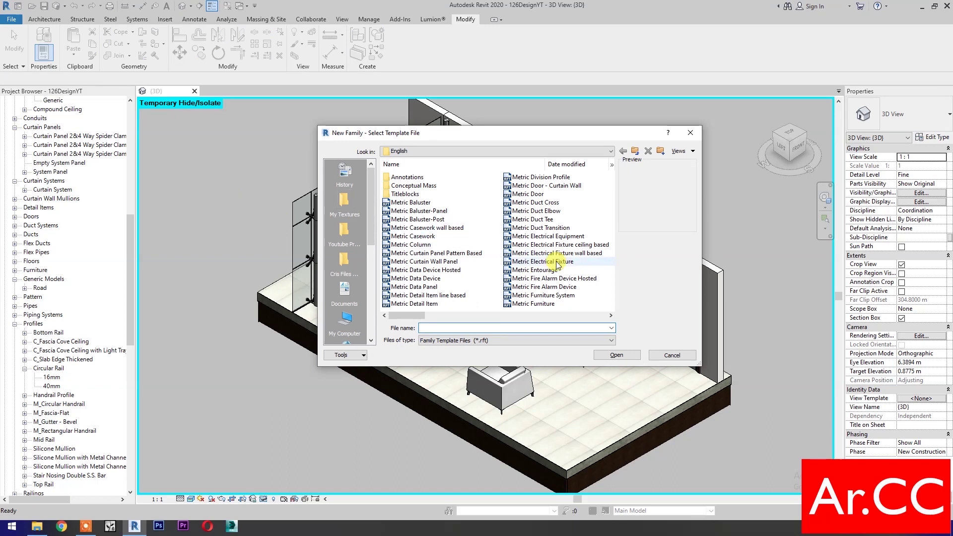
pyautogui.scroll(-4, 532, 234)
pyautogui.click(547, 179)
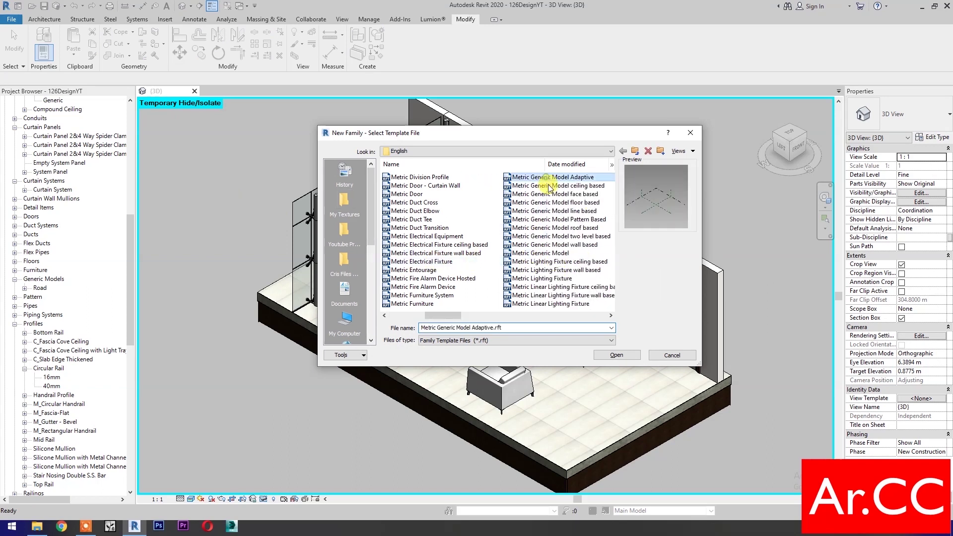
pyautogui.click(601, 355)
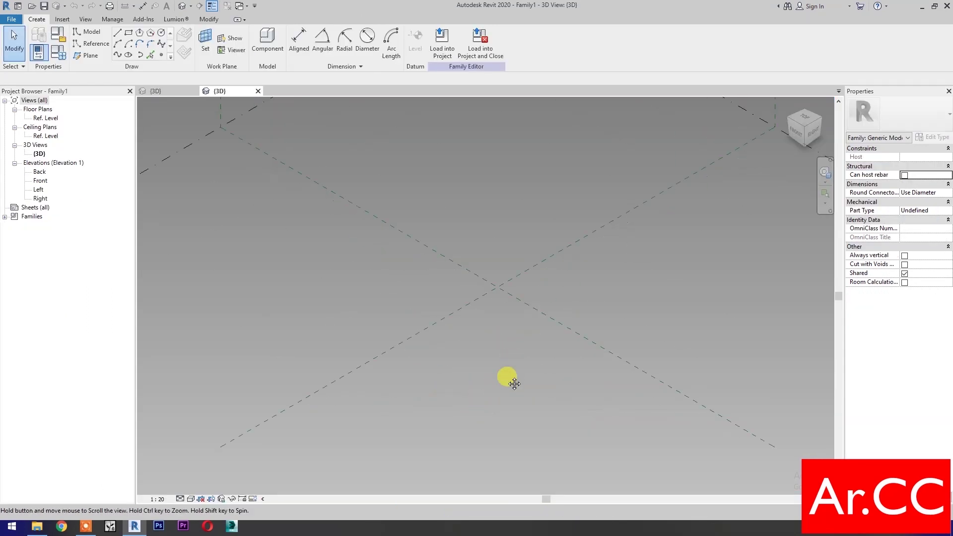
# Place four reference points in a diamond around the reference plane intersection and a fifth point outside it, beyond the diamond's left corner
pyautogui.click(160, 56)
pyautogui.click(395, 298)
pyautogui.click(491, 243)
pyautogui.click(576, 292)
pyautogui.click(525, 324)
pyautogui.click(482, 343)
pyautogui.click(342, 267)
pyautogui.press('Escape')
pyautogui.press('Escape')
# Make the four diamond points adaptive first, followed by the separate fifth point
pyautogui.moveTo(379, 412); pyautogui.dragTo(608, 219)
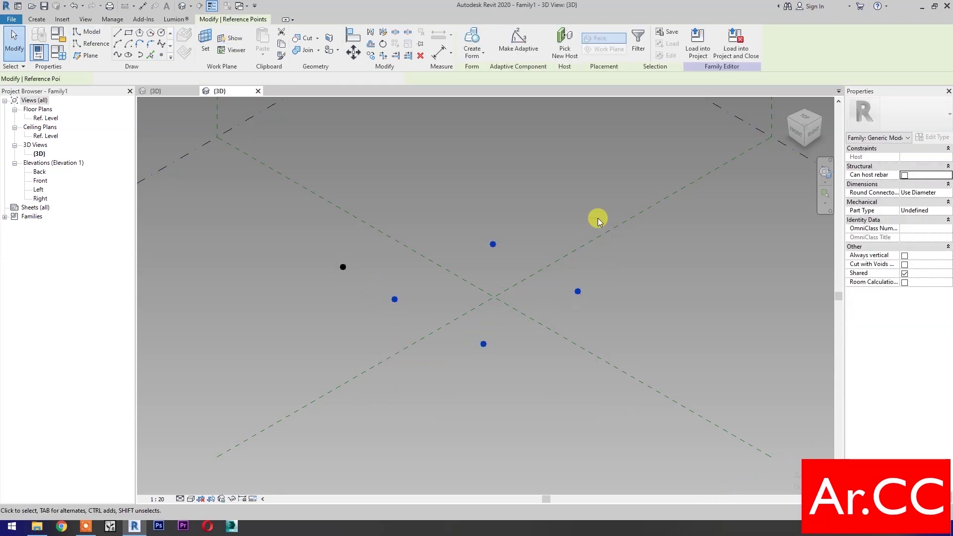
pyautogui.click(518, 42)
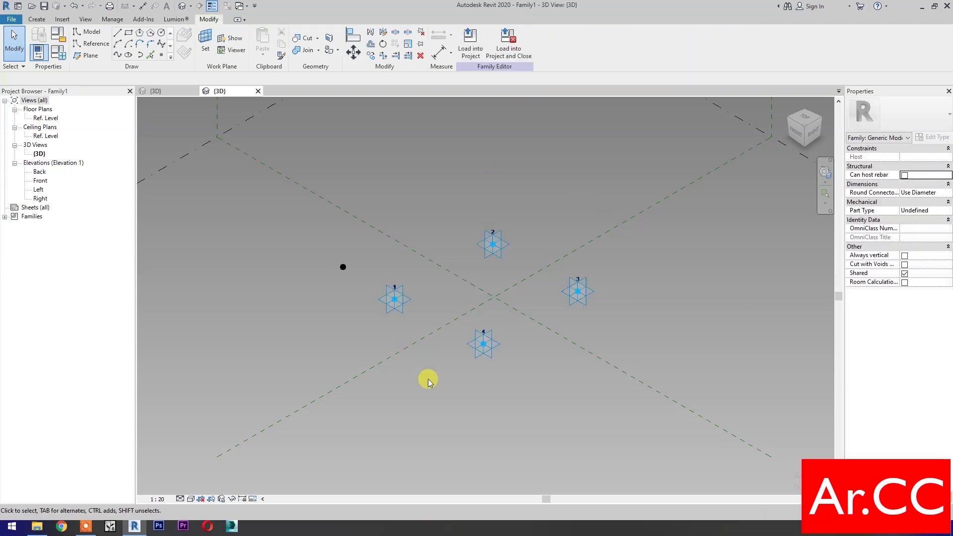
pyautogui.moveTo(316, 312); pyautogui.dragTo(357, 240)
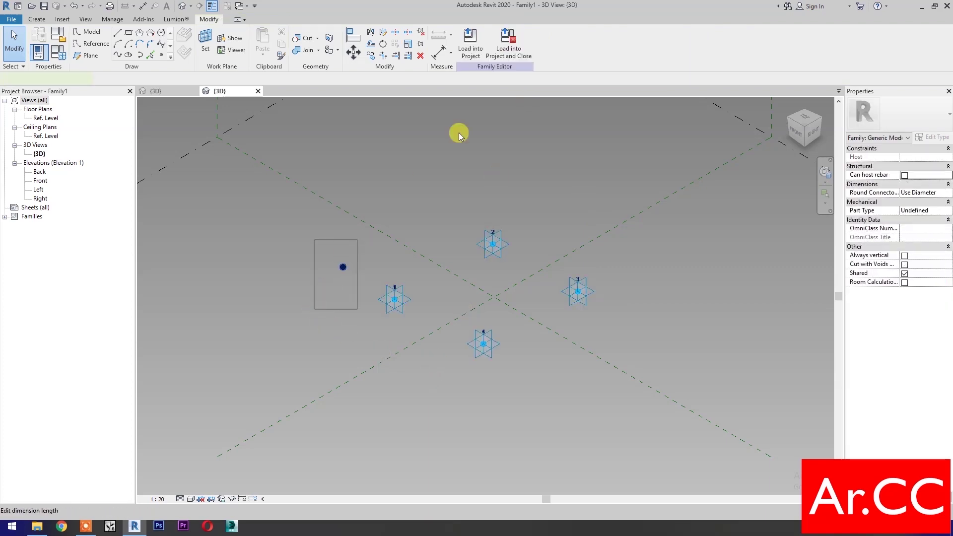
pyautogui.click(515, 54)
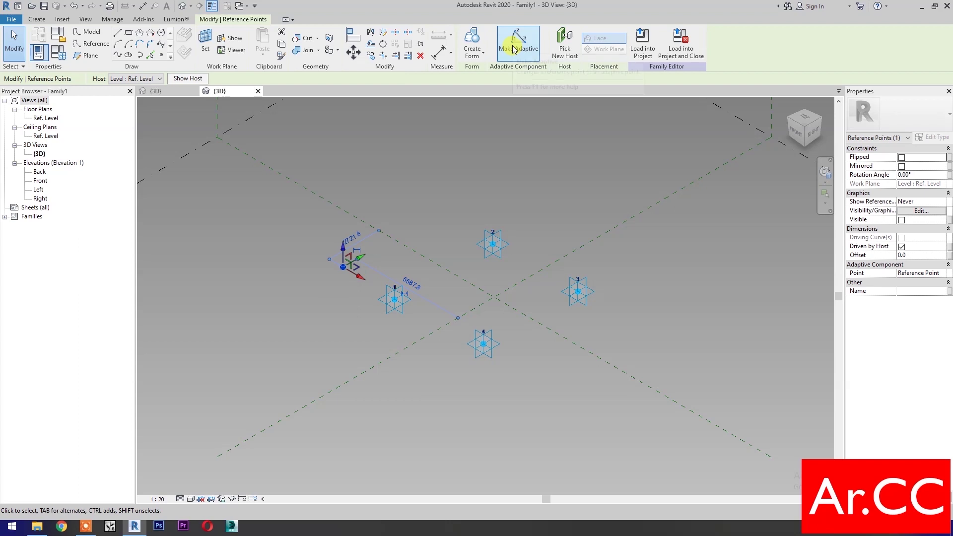
# Move adaptive point 5 vertically upward, well above the reference level
pyautogui.click(344, 248)
pyautogui.moveTo(344, 248); pyautogui.dragTo(342, 176)
pyautogui.click(338, 337)
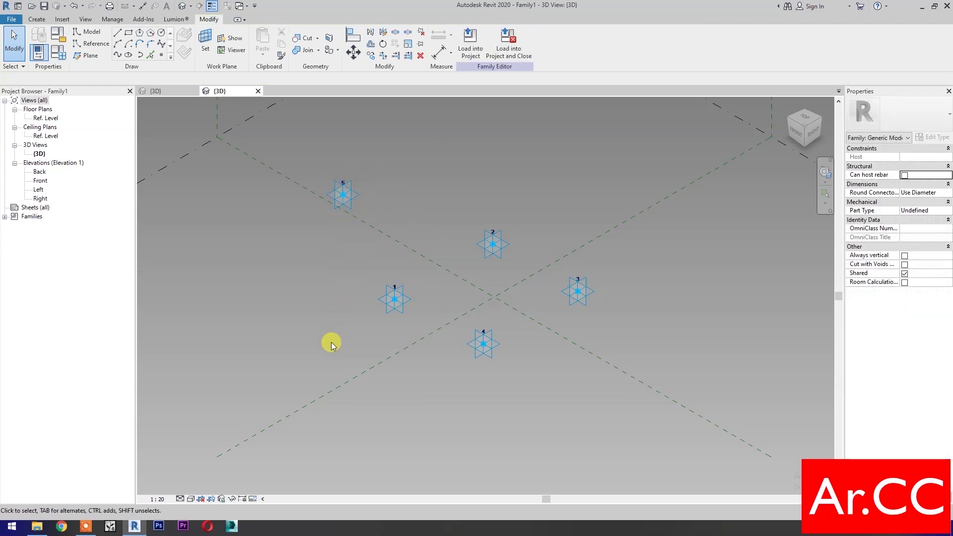
# Join adaptive points 1 and 5 with a spline through points and make it a reference line
pyautogui.moveTo(303, 155); pyautogui.dragTo(415, 343)
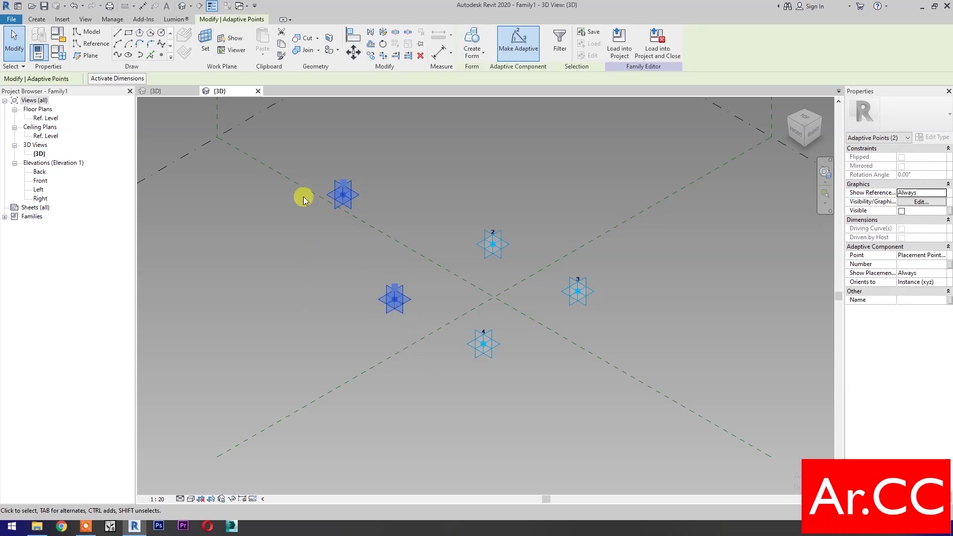
pyautogui.click(118, 55)
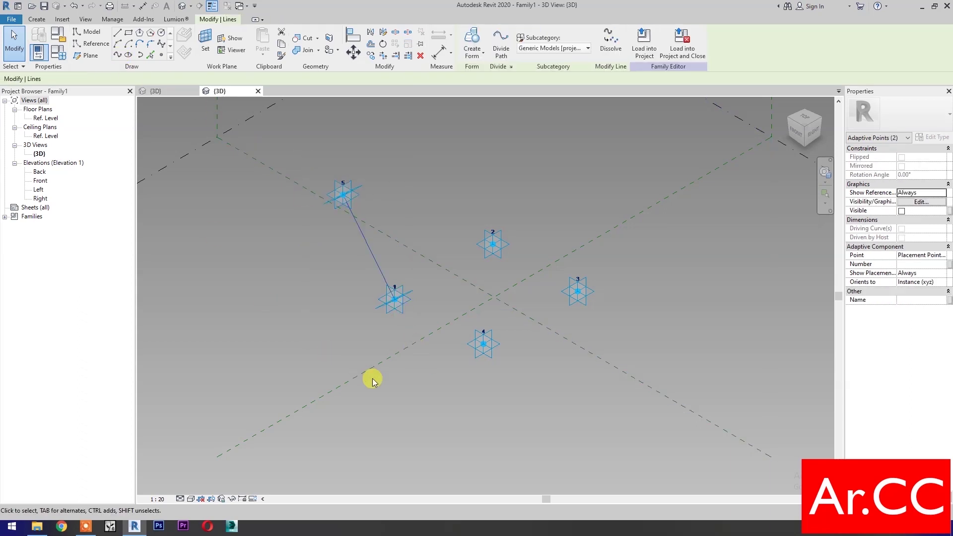
pyautogui.click(901, 228)
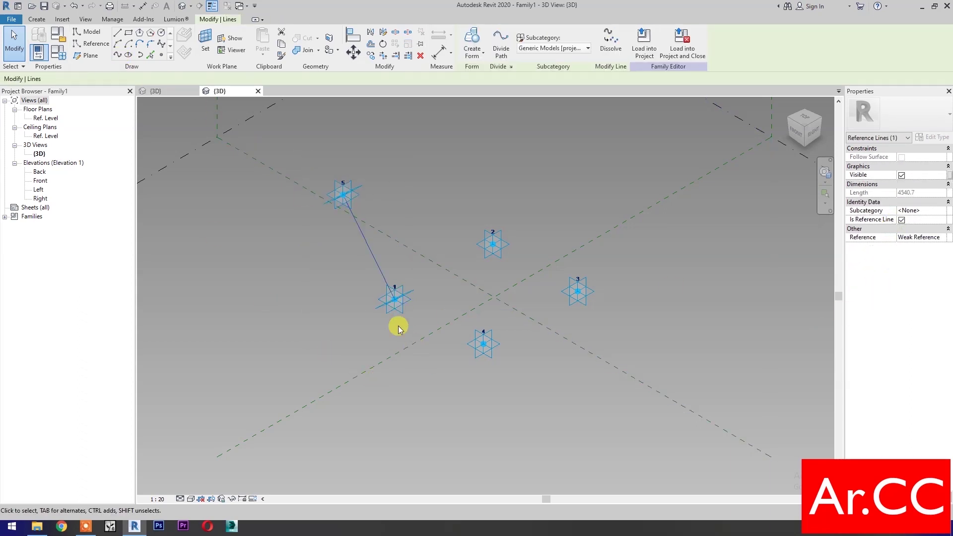
pyautogui.click(332, 332)
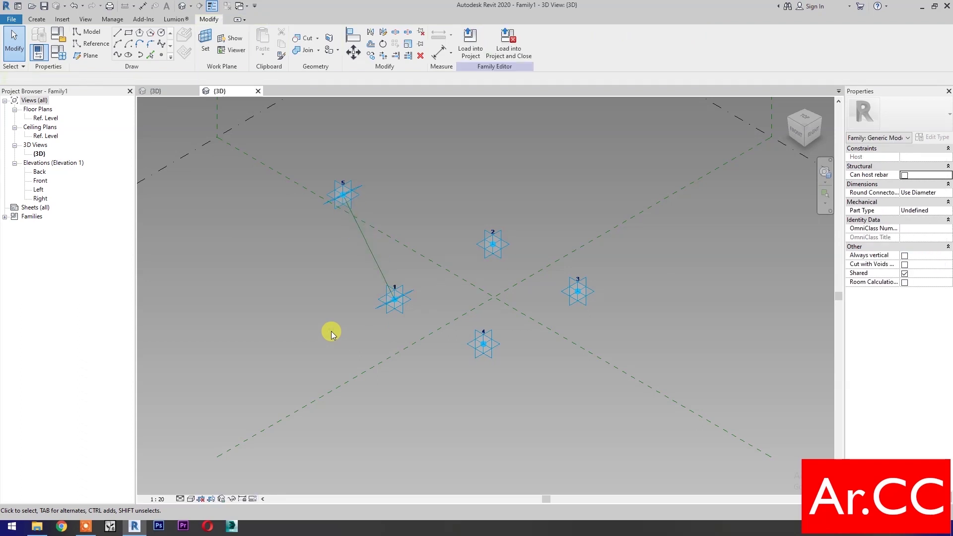
# Set the work plane on the reference line between points 1 and 5, and place an aligned dimension between the two points
pyautogui.click(37, 20)
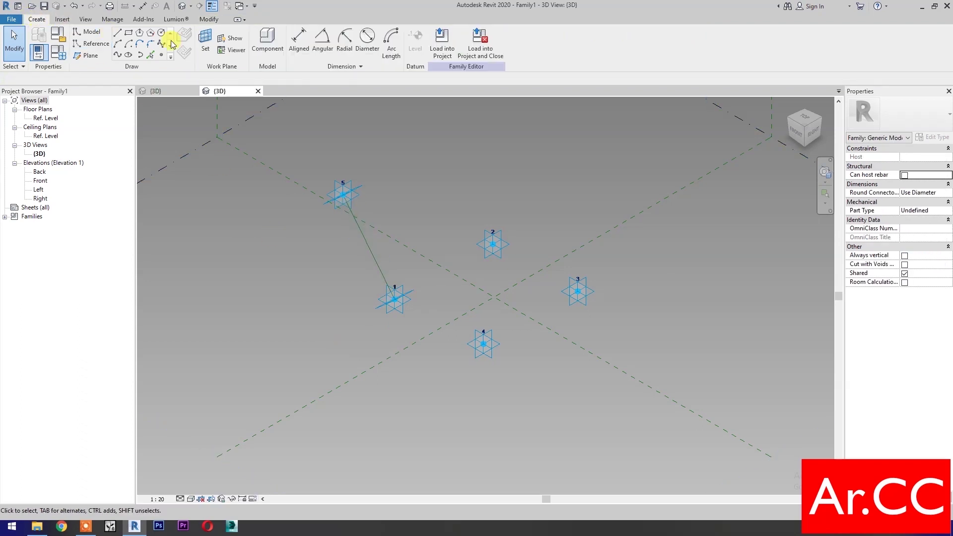
pyautogui.click(302, 39)
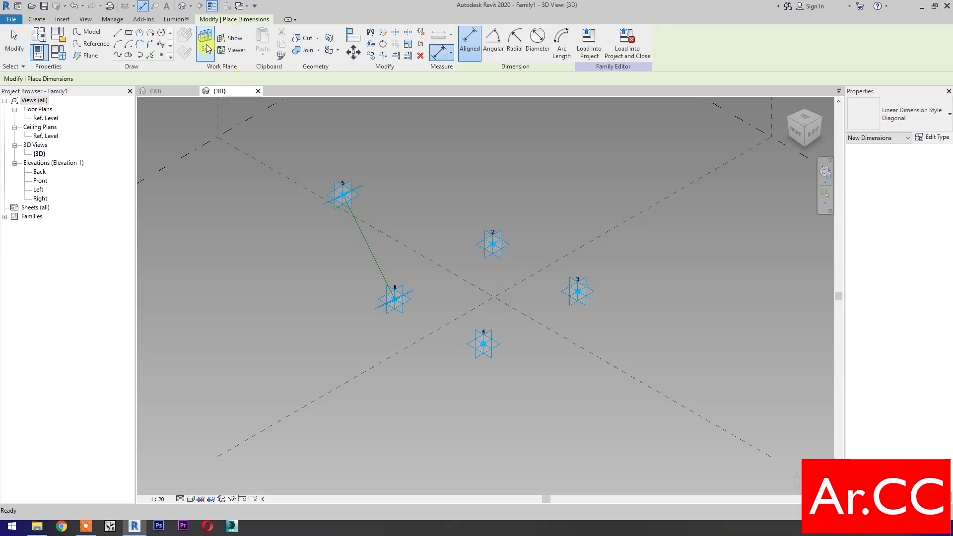
pyautogui.press('Escape')
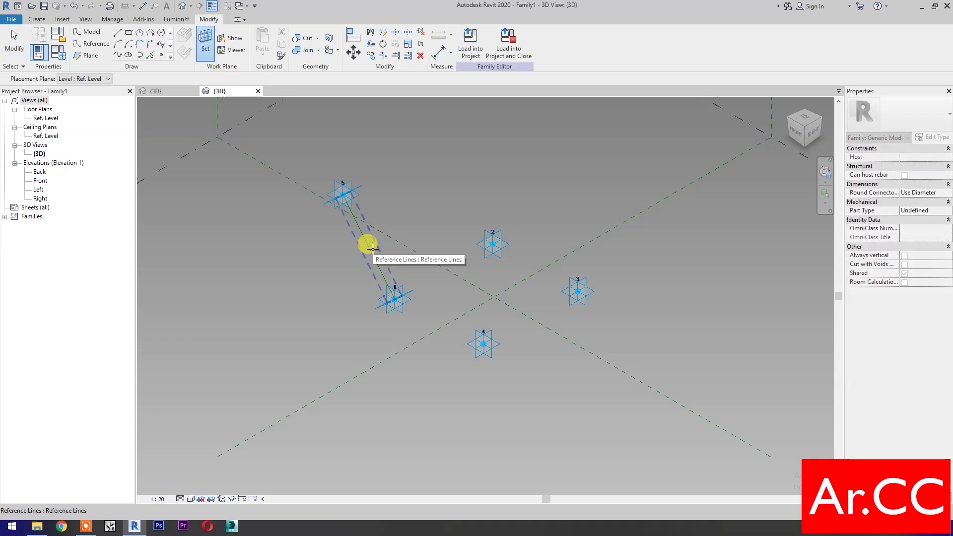
pyautogui.press('d')
pyautogui.press('i')
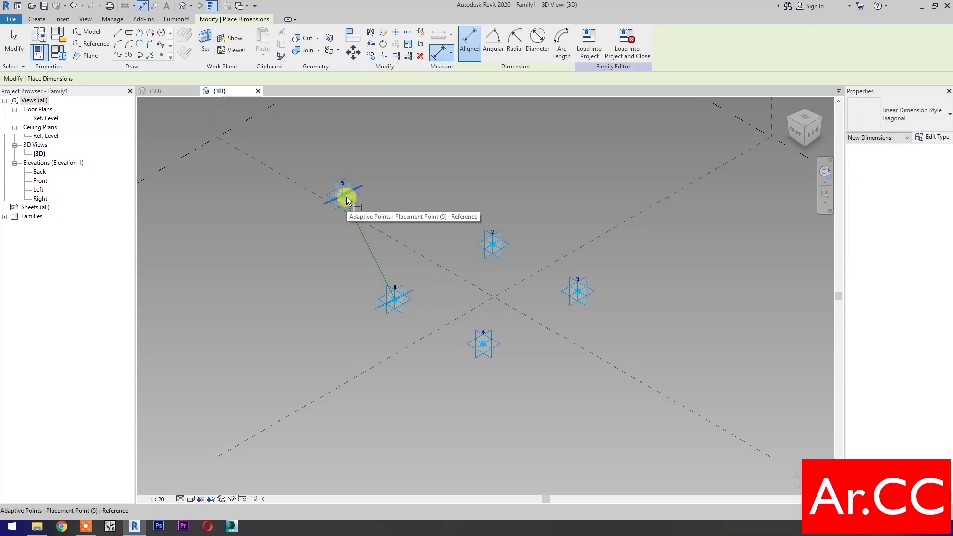
pyautogui.click(326, 204)
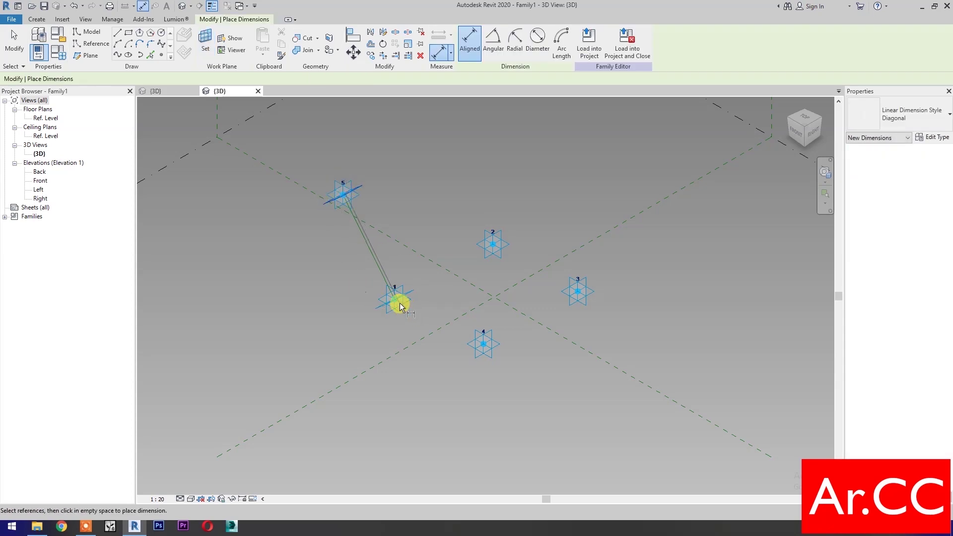
pyautogui.click(395, 298)
pyautogui.click(348, 317)
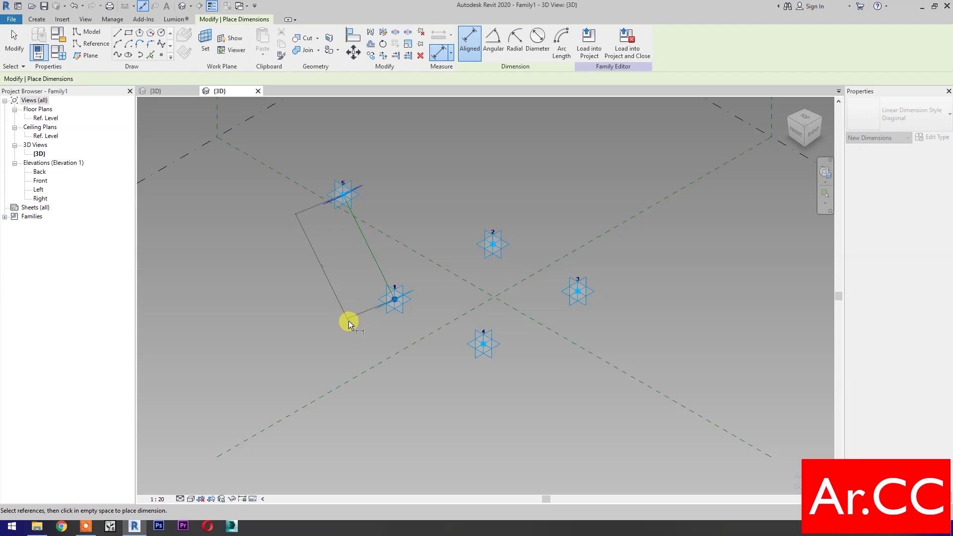
pyautogui.press('Escape')
# Label the dimension between points 1 and 5 with a new instance reporting parameter named Attractor Distance
pyautogui.click(359, 315)
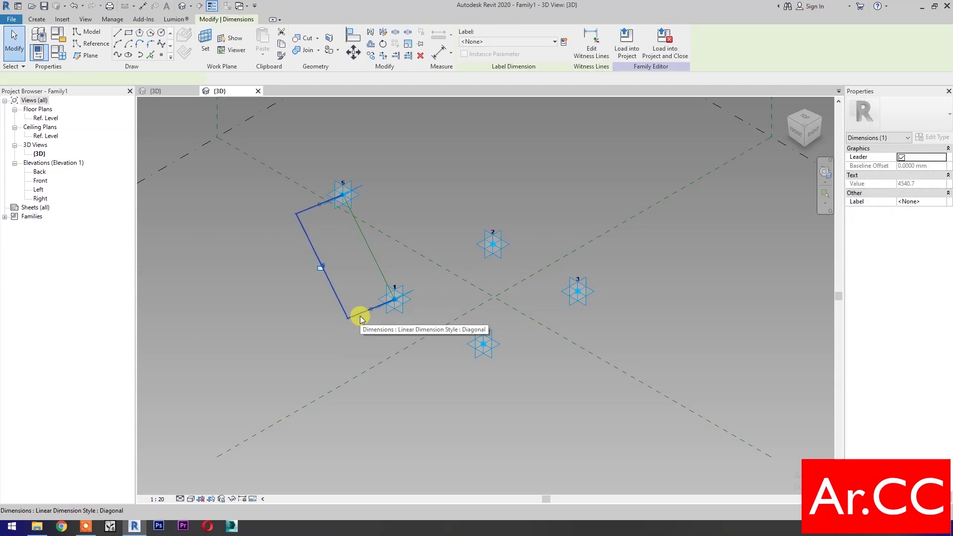
pyautogui.click(564, 42)
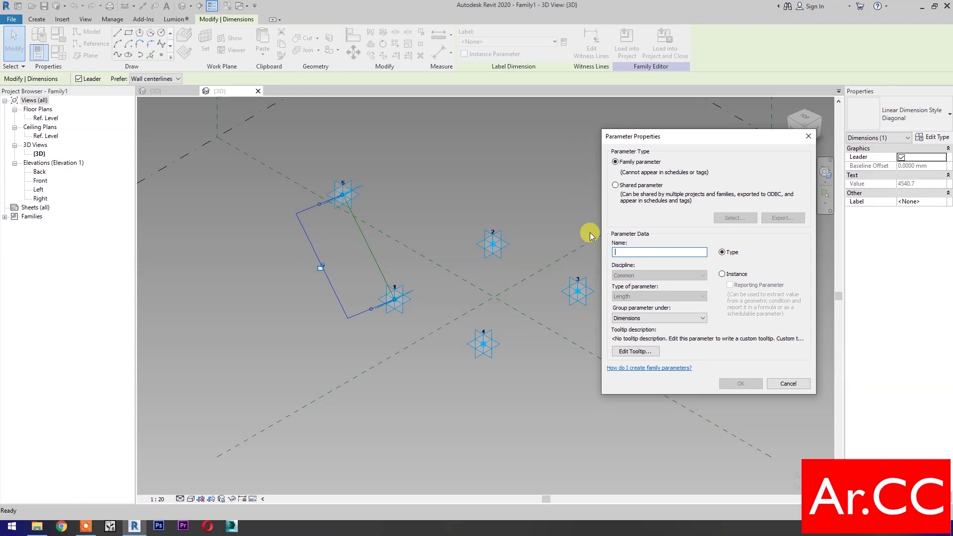
pyautogui.write('Attractor Distance')
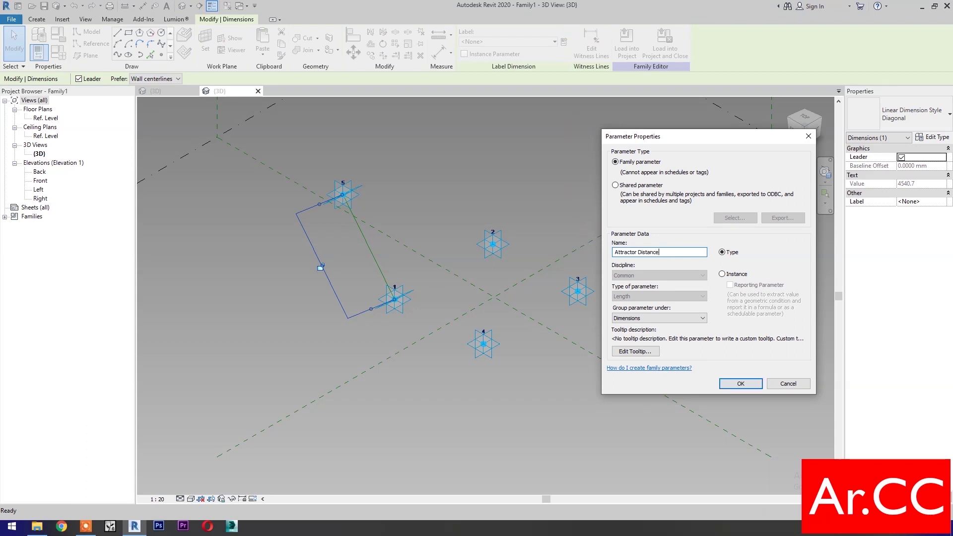
pyautogui.click(724, 274)
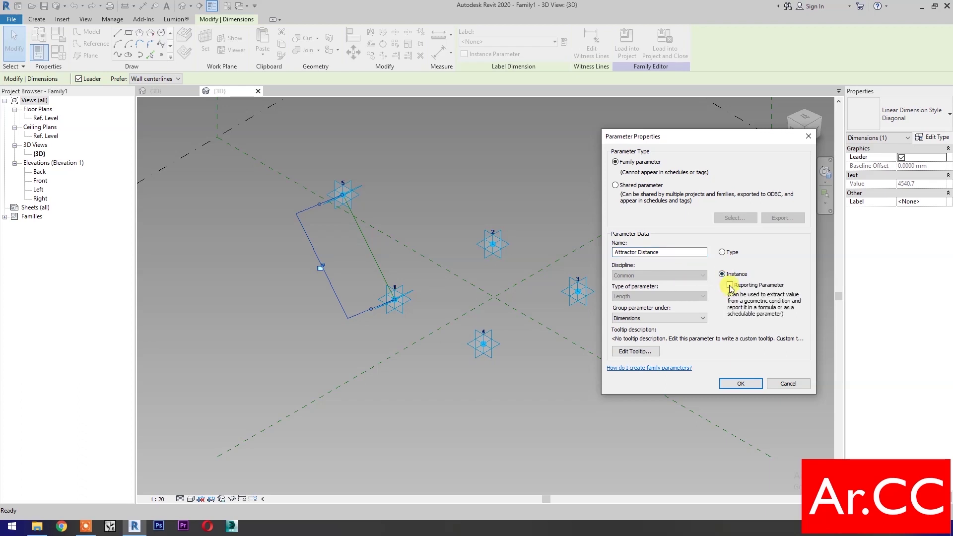
pyautogui.click(733, 384)
pyautogui.click(424, 419)
# Join adaptive points 1 and 2 with a spline through points and make it a reference line
pyautogui.click(395, 312)
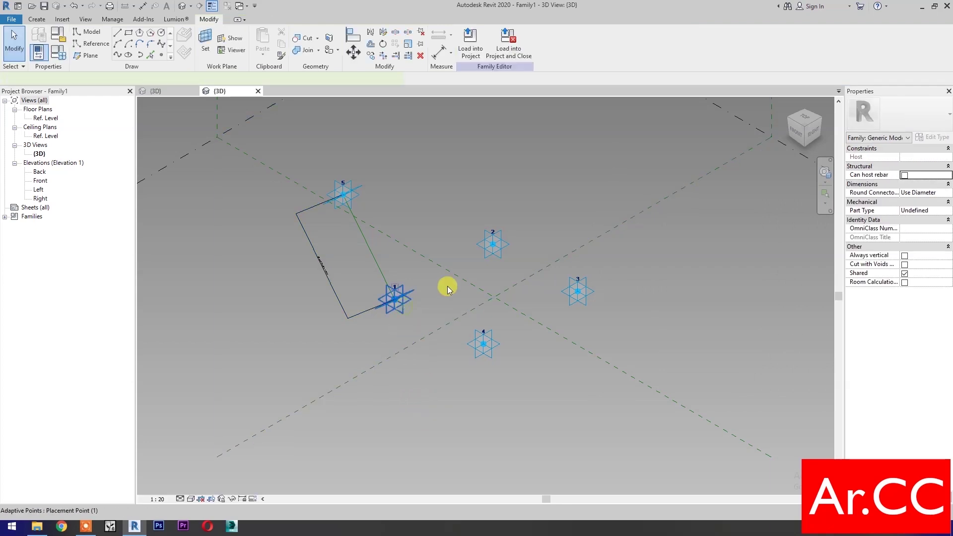
pyautogui.keyDown('ctrl'); pyautogui.click(501, 243); pyautogui.keyUp('ctrl')
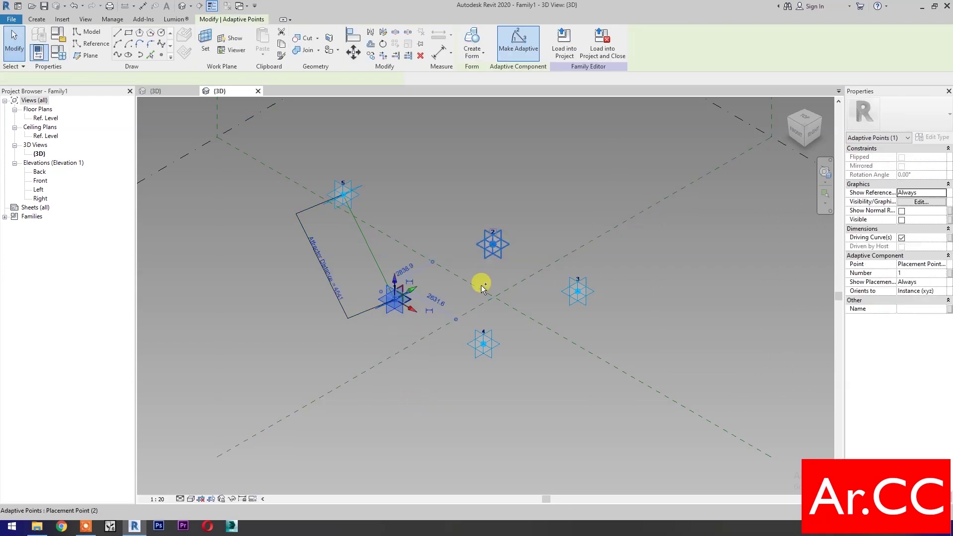
pyautogui.click(118, 56)
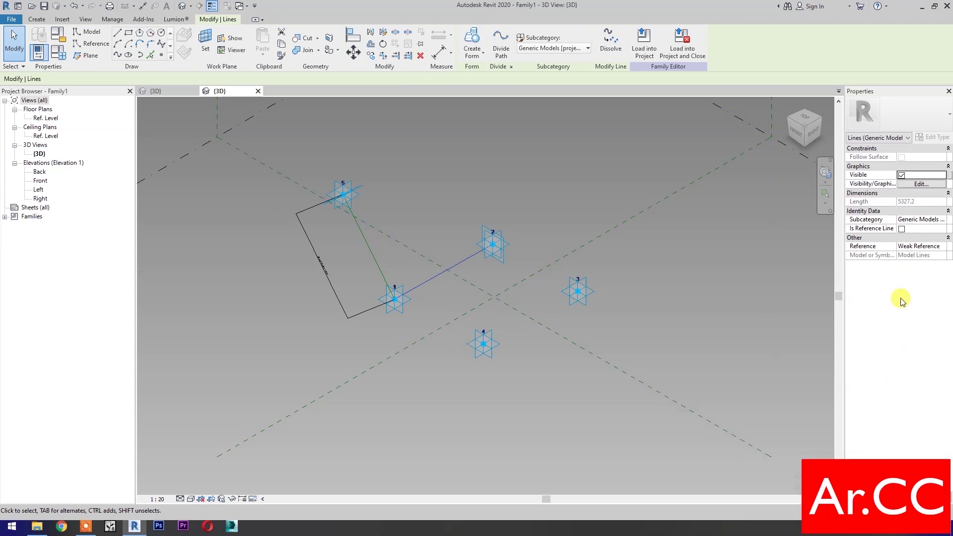
pyautogui.click(901, 229)
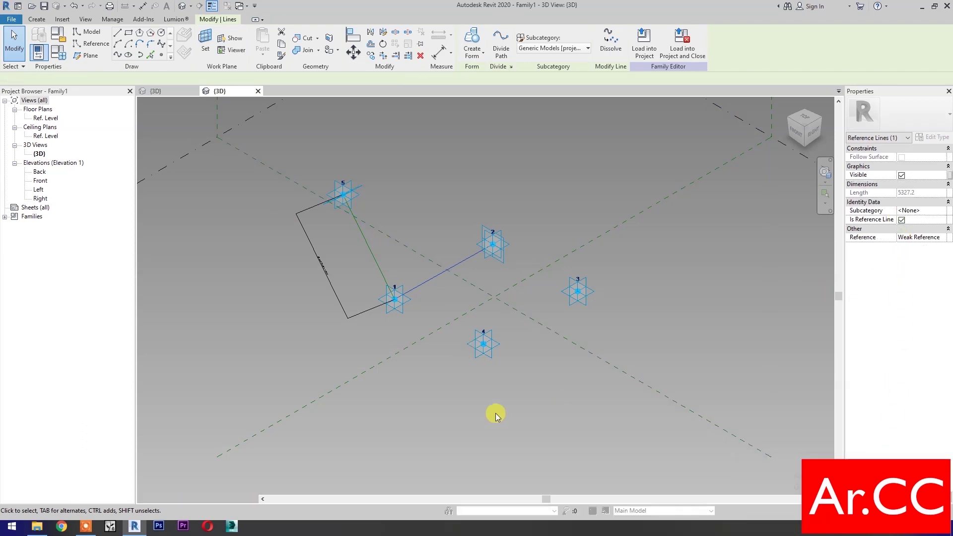
pyautogui.click(492, 392)
# Join adaptive points 3 and 4 with a spline through points and make it a reference line
pyautogui.click(490, 350)
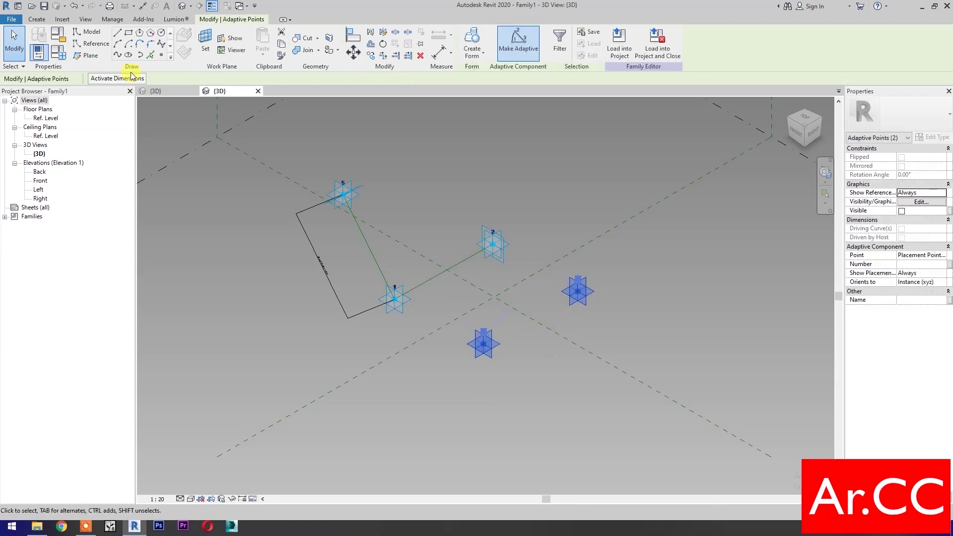
pyautogui.click(116, 55)
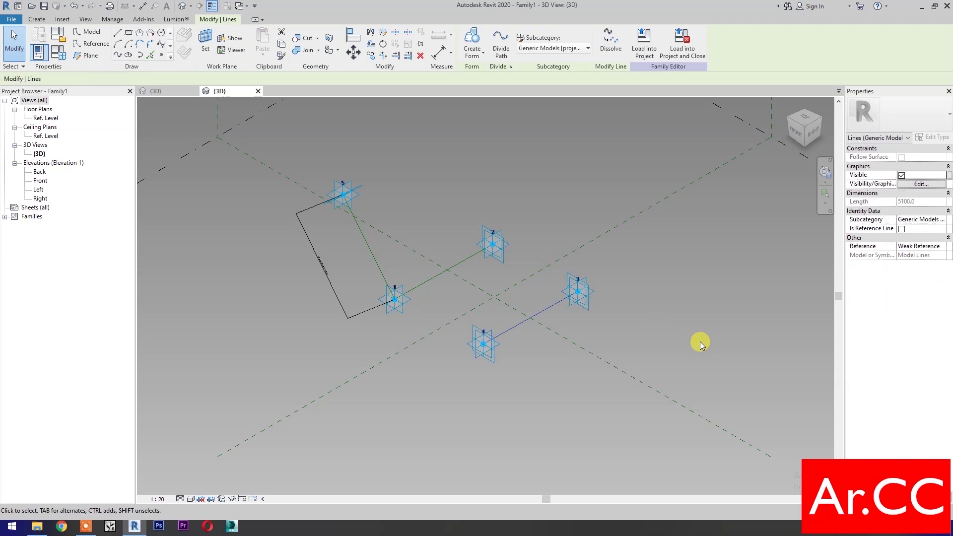
pyautogui.click(901, 230)
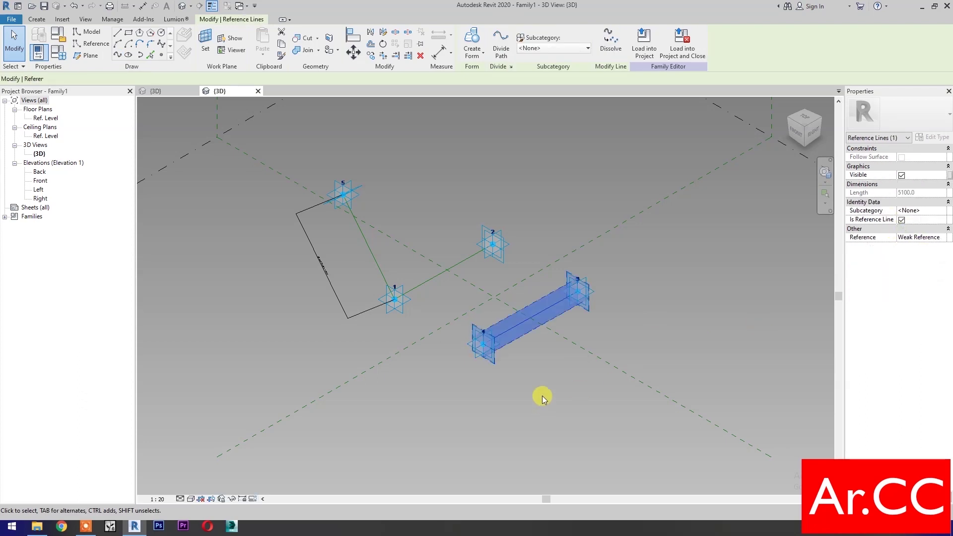
pyautogui.click(541, 396)
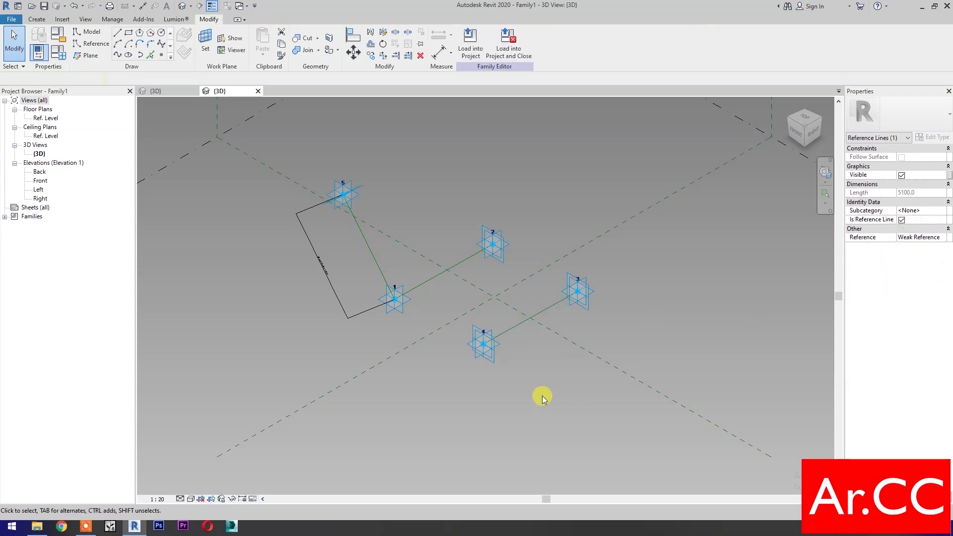
# Place a reference point at the midpoint of the line between points 1 and 2 and of the line between points 3 and 4
pyautogui.click(161, 55)
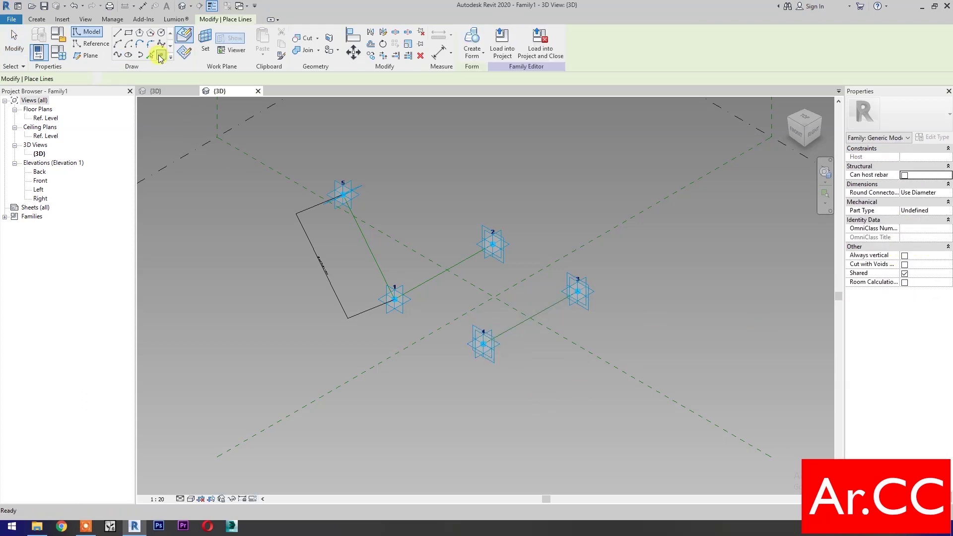
pyautogui.click(443, 272)
pyautogui.click(530, 317)
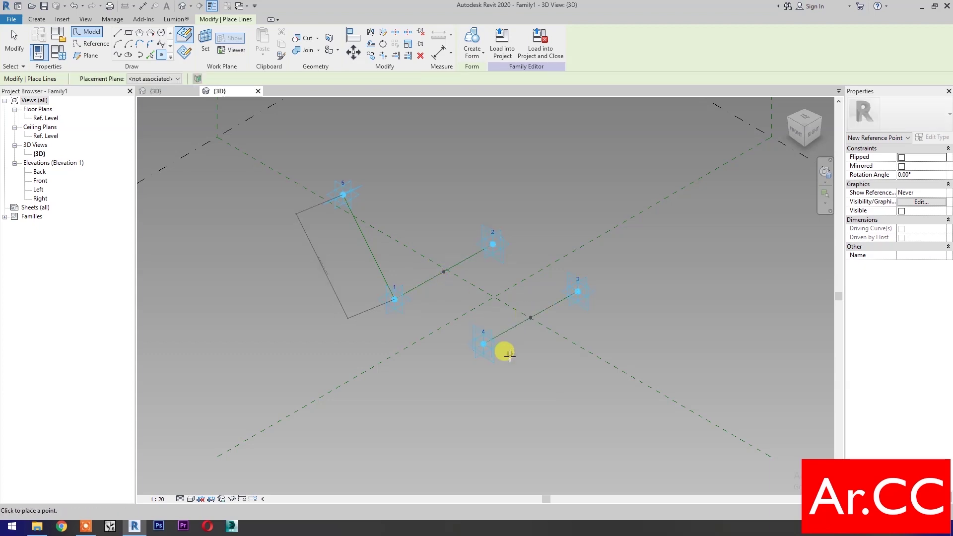
pyautogui.press('Escape')
pyautogui.press('Escape')
# Join the two midpoint reference points with a spline through points and make it a reference line
pyautogui.click(451, 262)
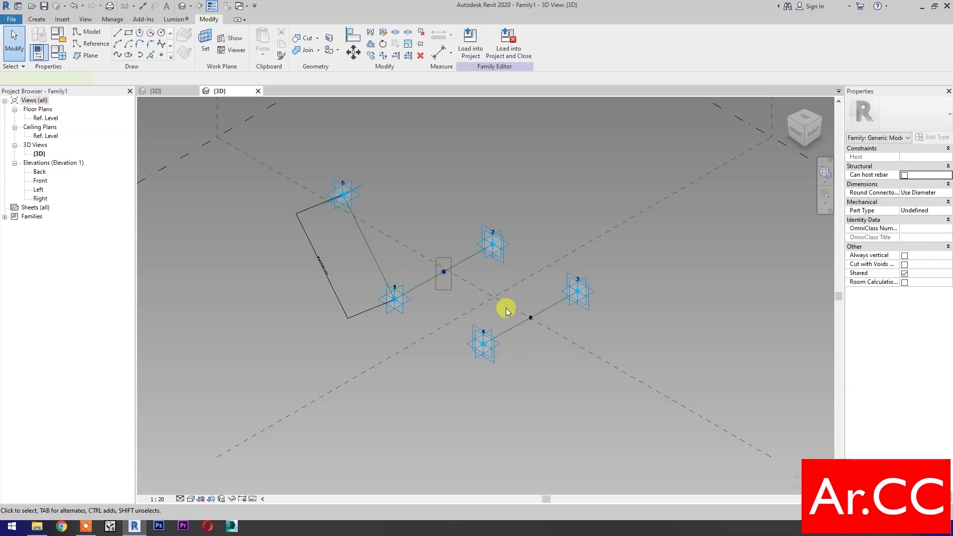
pyautogui.keyDown('ctrl'); pyautogui.click(537, 344); pyautogui.keyUp('ctrl')
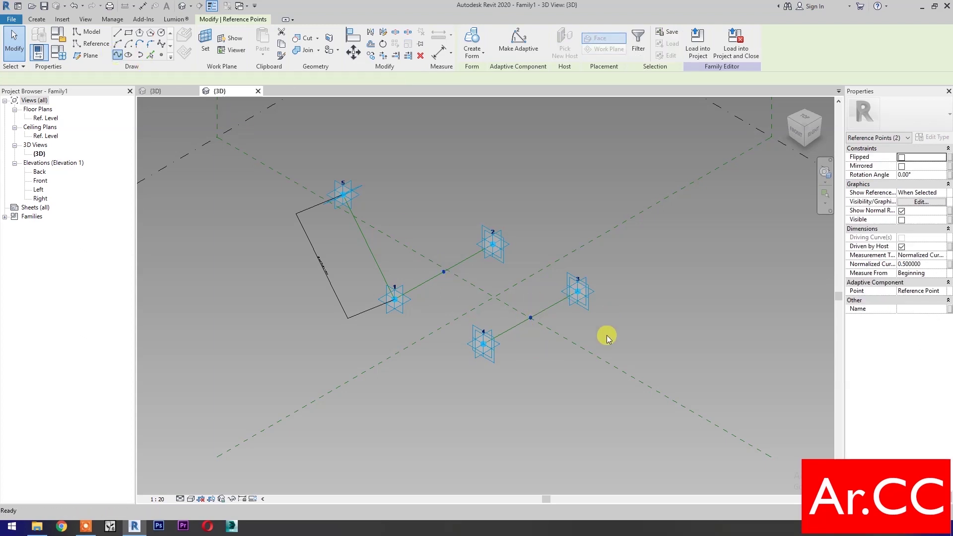
pyautogui.press('s')
pyautogui.press('p')
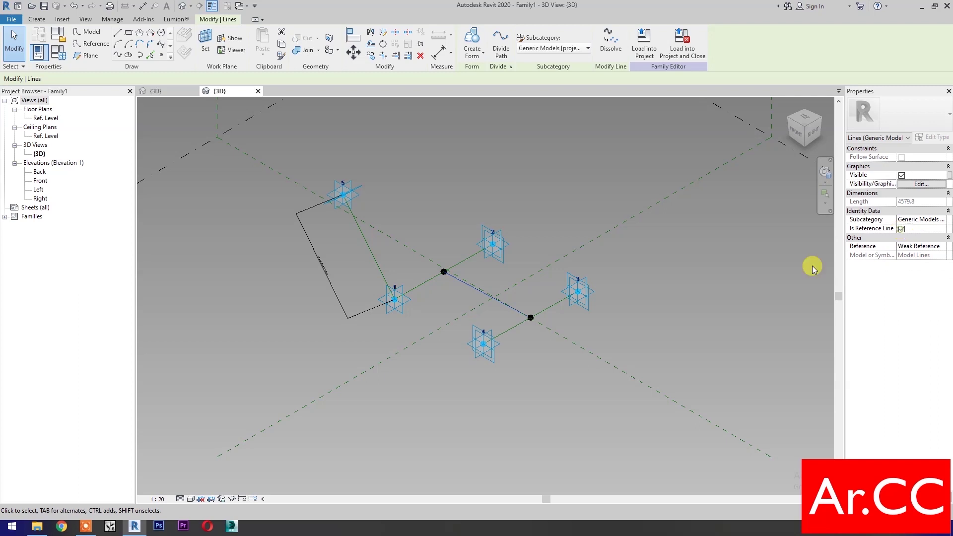
pyautogui.click(901, 229)
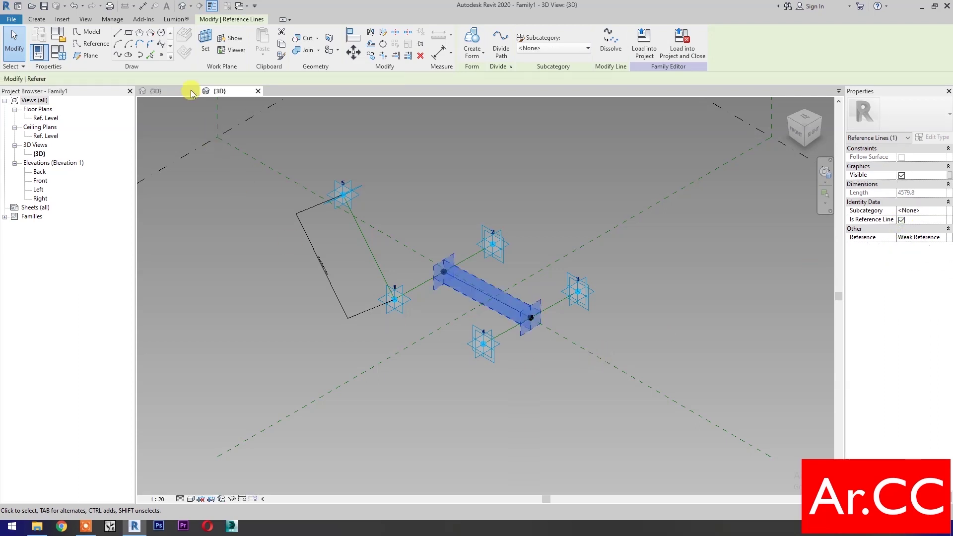
# Place a reference point at the middle of the reference line connecting the two midpoints
pyautogui.click(161, 54)
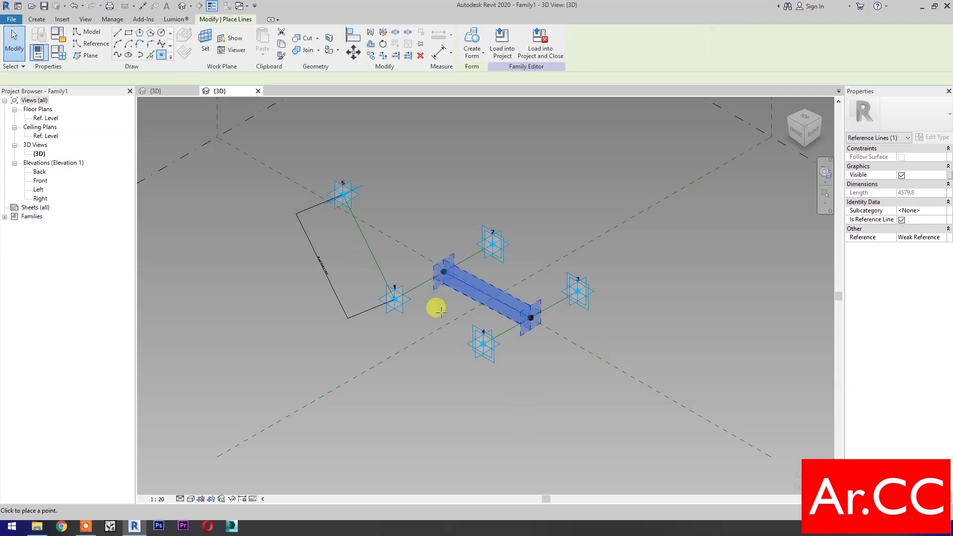
pyautogui.click(479, 297)
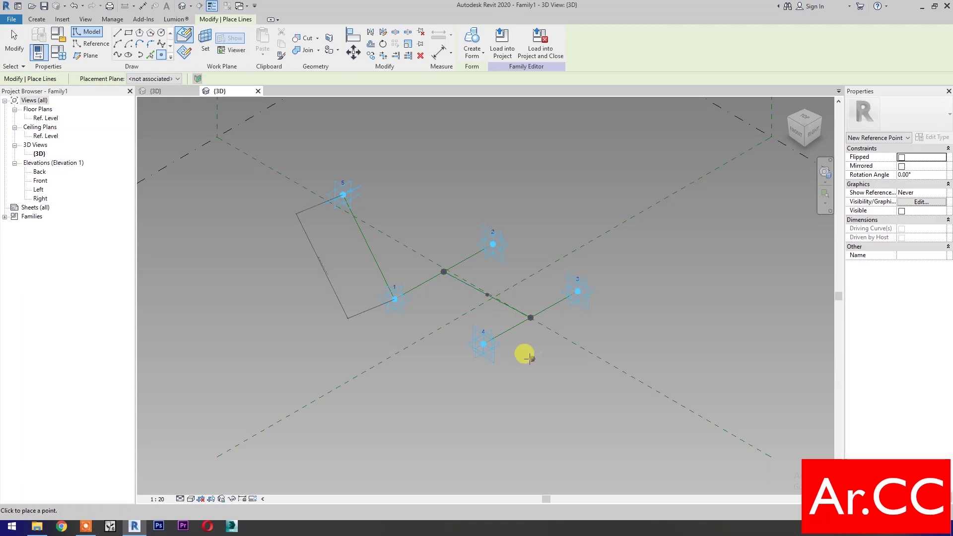
pyautogui.press('Escape')
pyautogui.press('Escape')
# Set the work plane on the central reference point and draw a circle of radius about 1100 centred on it
pyautogui.scroll(2, 511, 362)
pyautogui.moveTo(511, 362); pyautogui.dragTo(574, 462, button='middle')
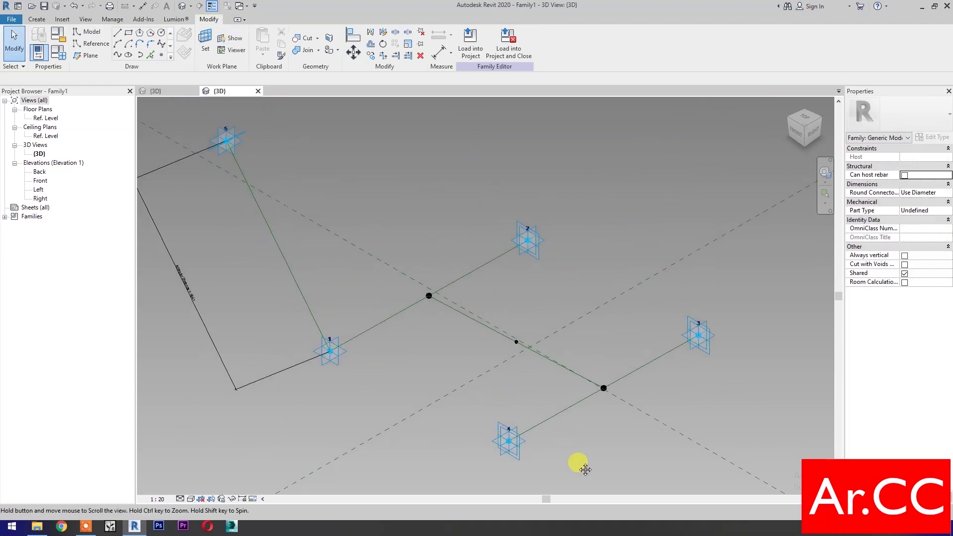
pyautogui.click(160, 35)
pyautogui.press('Escape')
pyautogui.press('Escape')
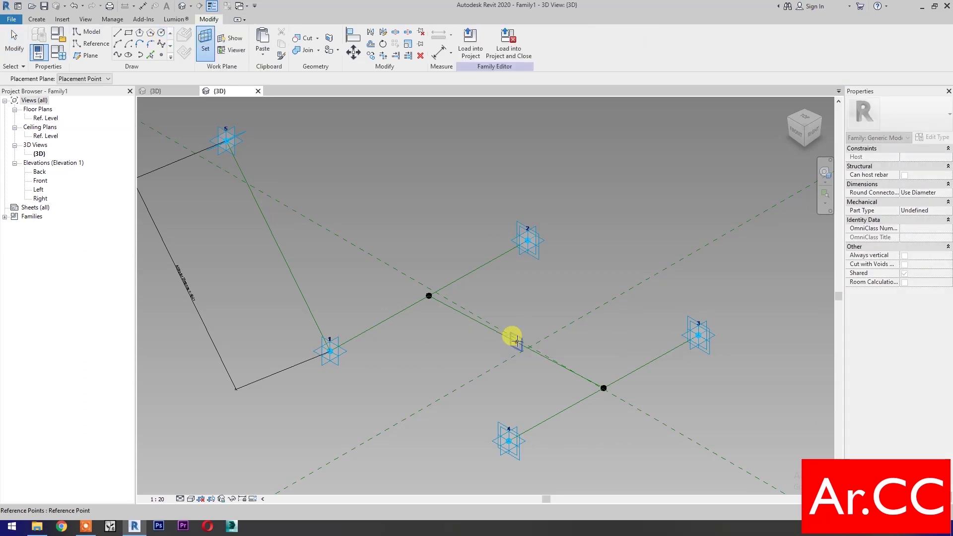
pyautogui.press('Return')
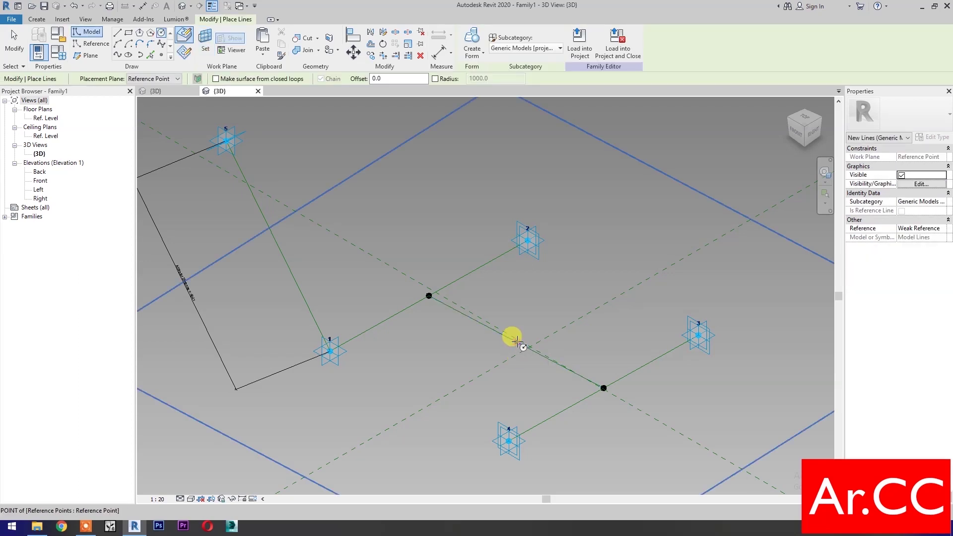
pyautogui.click(516, 341)
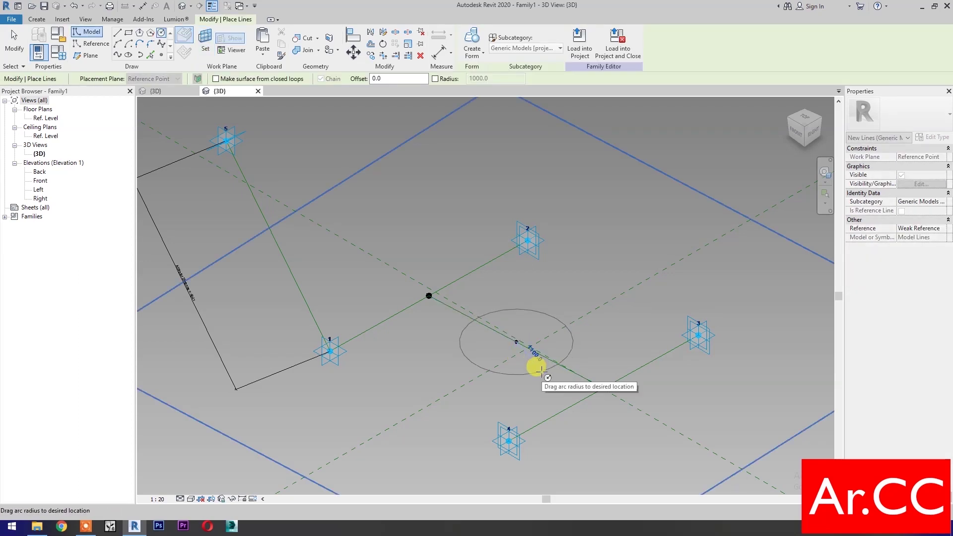
pyautogui.click(536, 373)
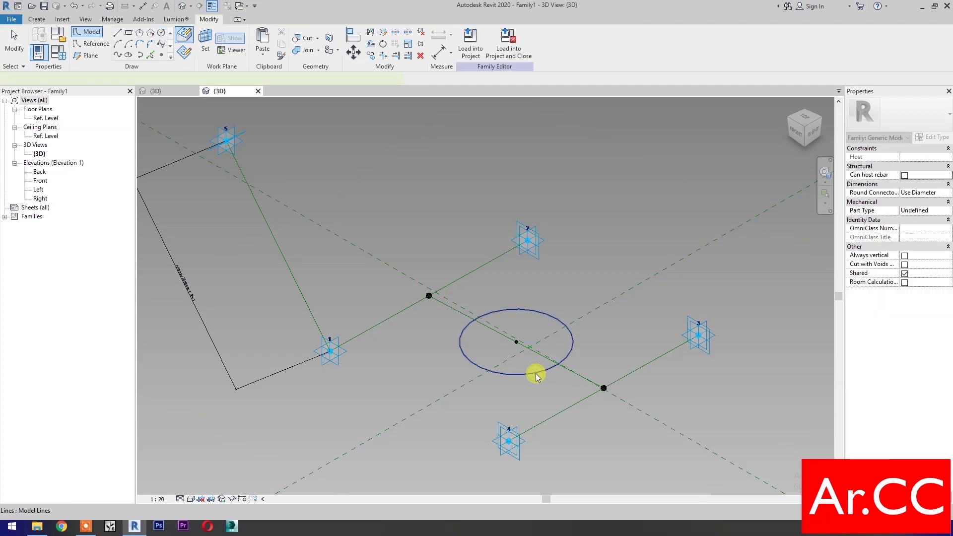
# Make the circle around the central point a reference line
pyautogui.click(535, 373)
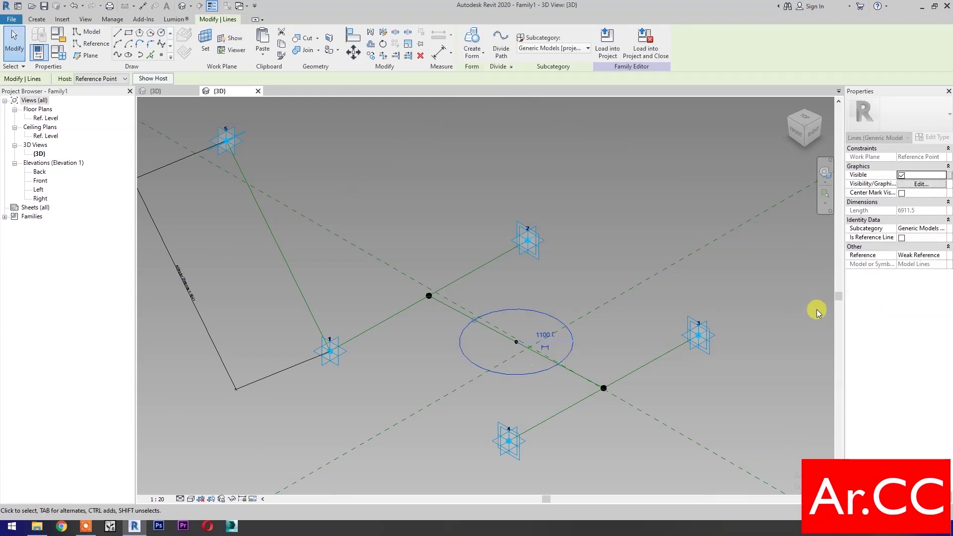
pyautogui.click(900, 238)
pyautogui.click(541, 397)
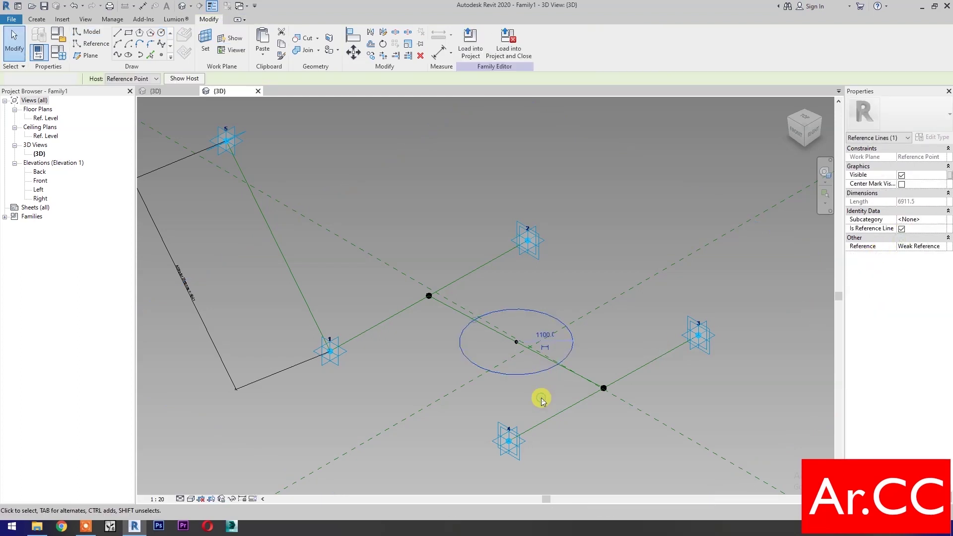
# Place four reference points spaced around the circle, one in each quadrant
pyautogui.press('l')
pyautogui.press('i')
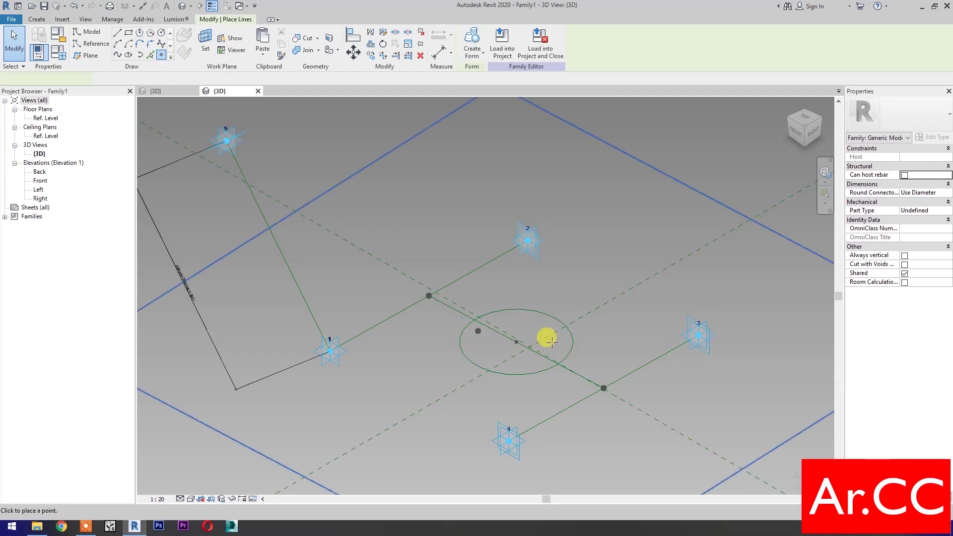
pyautogui.click(571, 332)
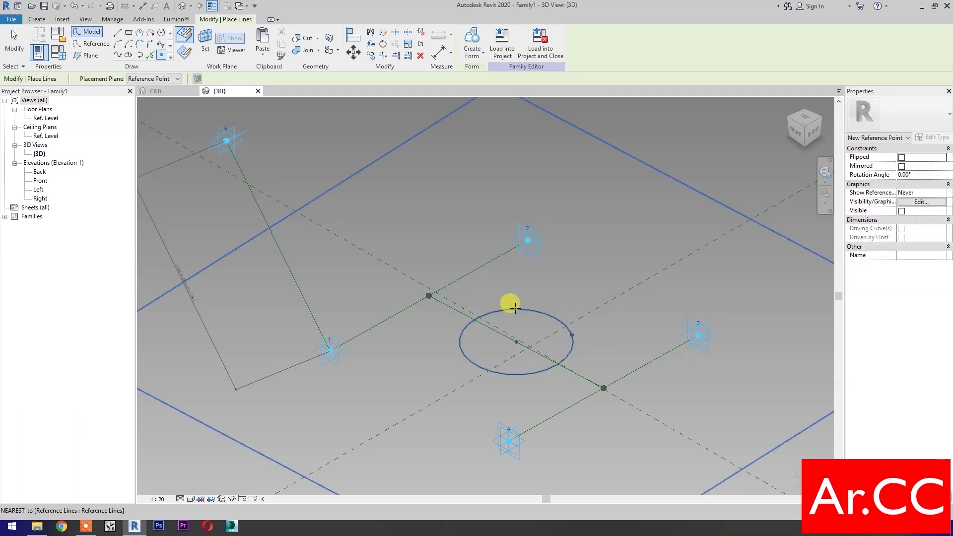
pyautogui.click(517, 309)
pyautogui.click(460, 345)
pyautogui.click(525, 373)
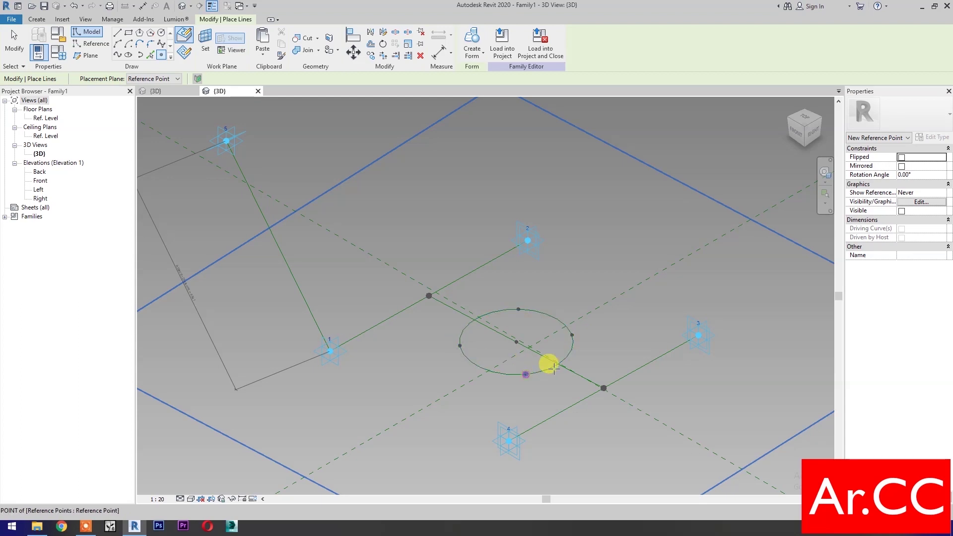
pyautogui.press('Escape')
pyautogui.press('Escape')
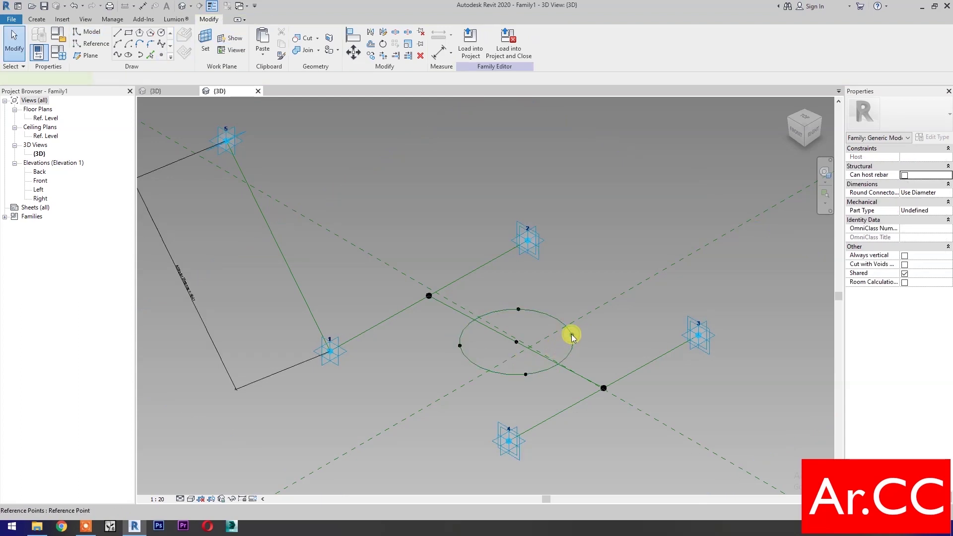
# Set the normalized curve parameter of the circle's point facing adaptive point 3 to 0.125
pyautogui.click(572, 336)
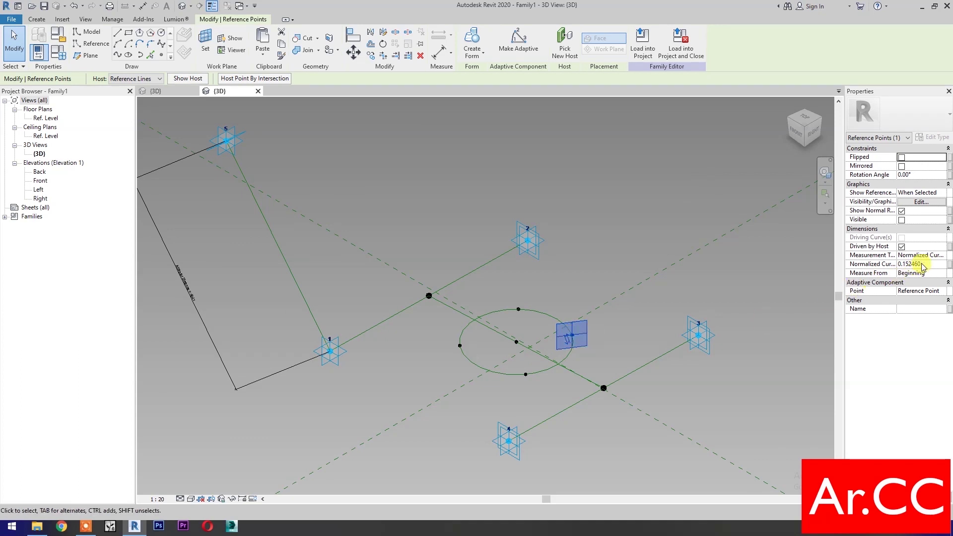
pyautogui.click(922, 264)
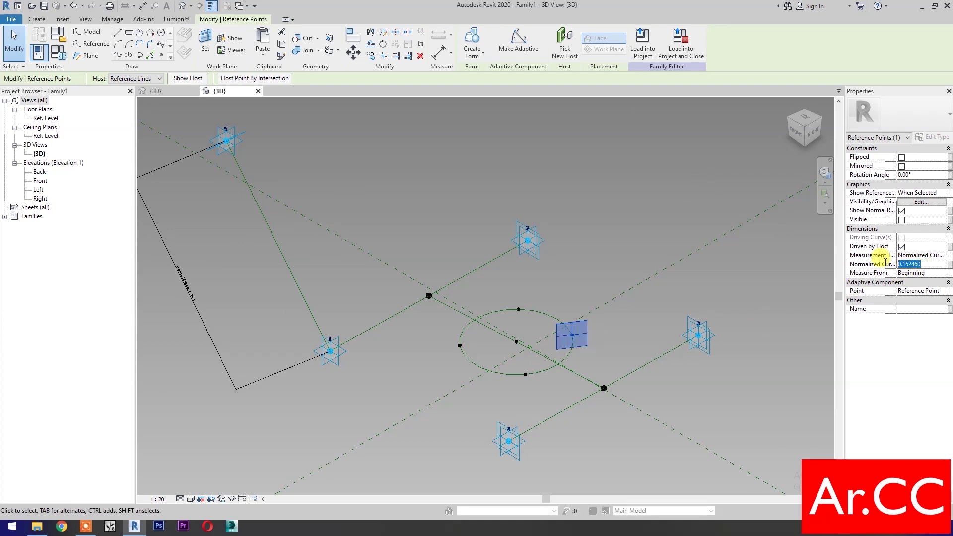
pyautogui.write('0.125')
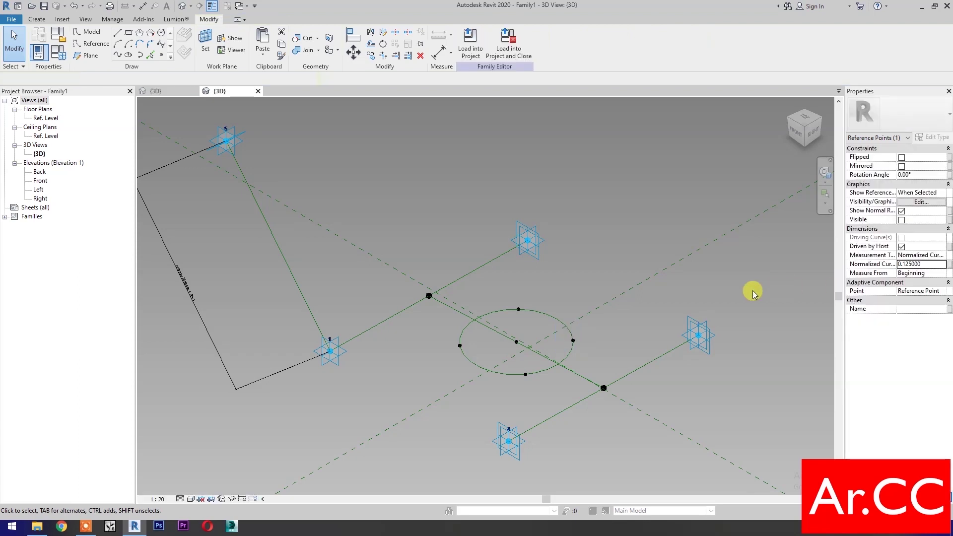
pyautogui.click(778, 290)
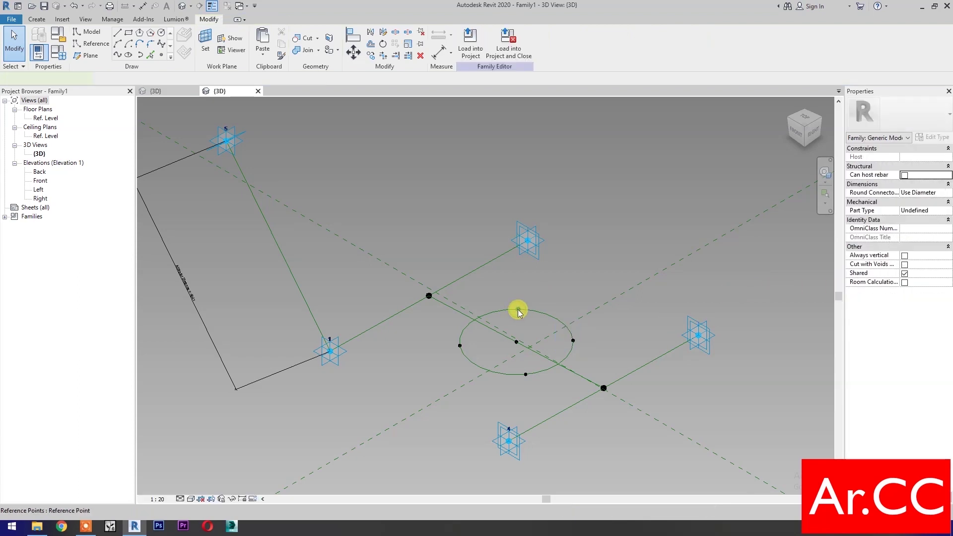
# Set the normalized curve parameter of the circle's point facing adaptive point 2 to 0.375
pyautogui.click(517, 309)
pyautogui.click(928, 263)
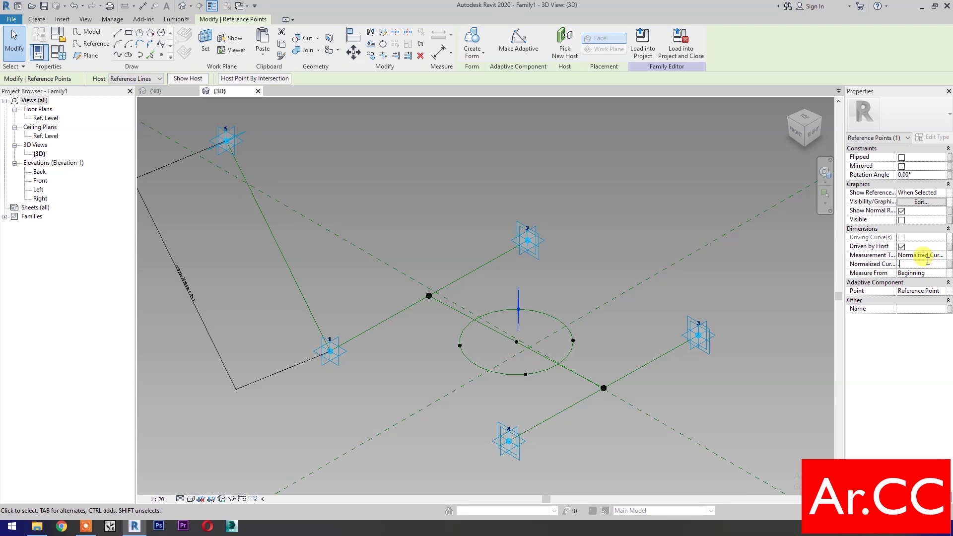
pyautogui.press('Return')
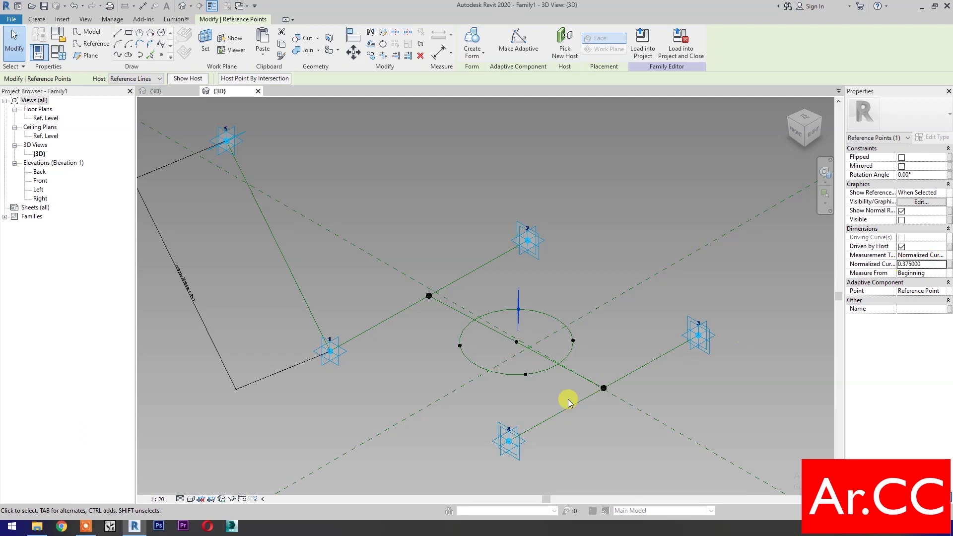
pyautogui.click(478, 395)
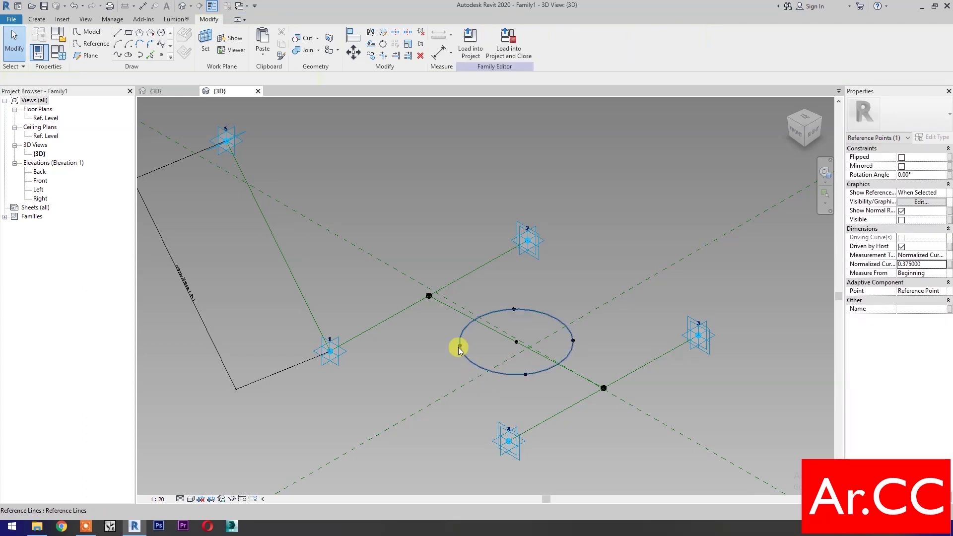
# Set the normalized curve parameter of the circle's point facing adaptive point 1 to 0.625
pyautogui.click(457, 345)
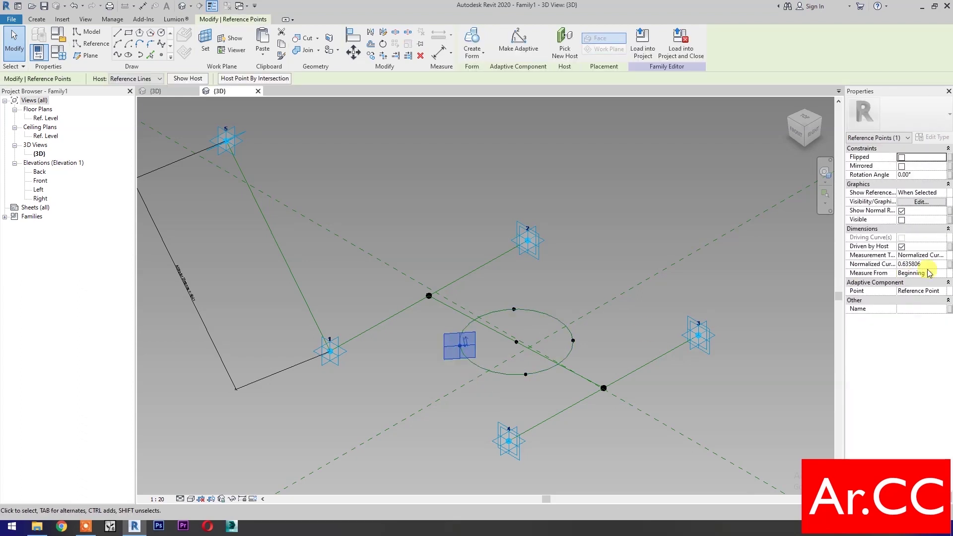
pyautogui.click(929, 265)
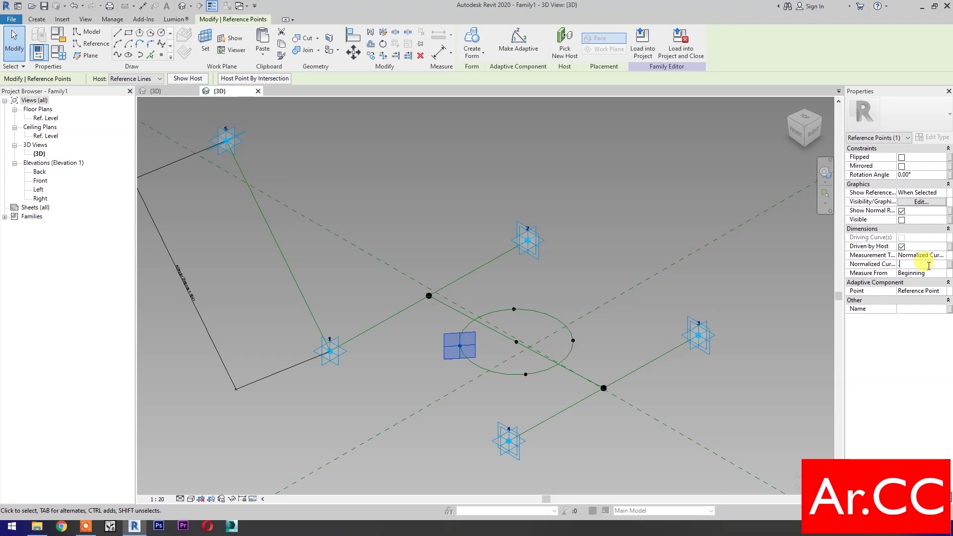
pyautogui.write('.6')
pyautogui.press('Return')
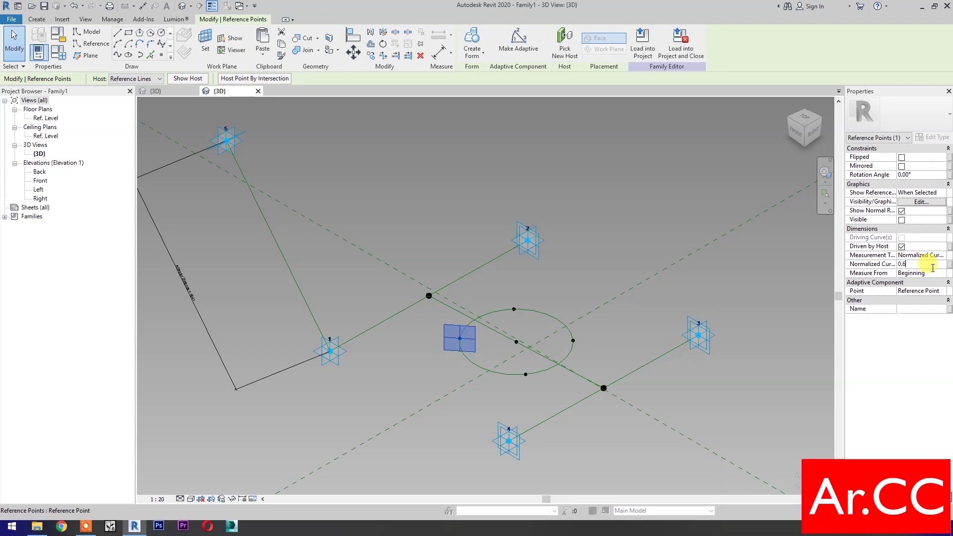
pyautogui.write('25')
pyautogui.click(534, 392)
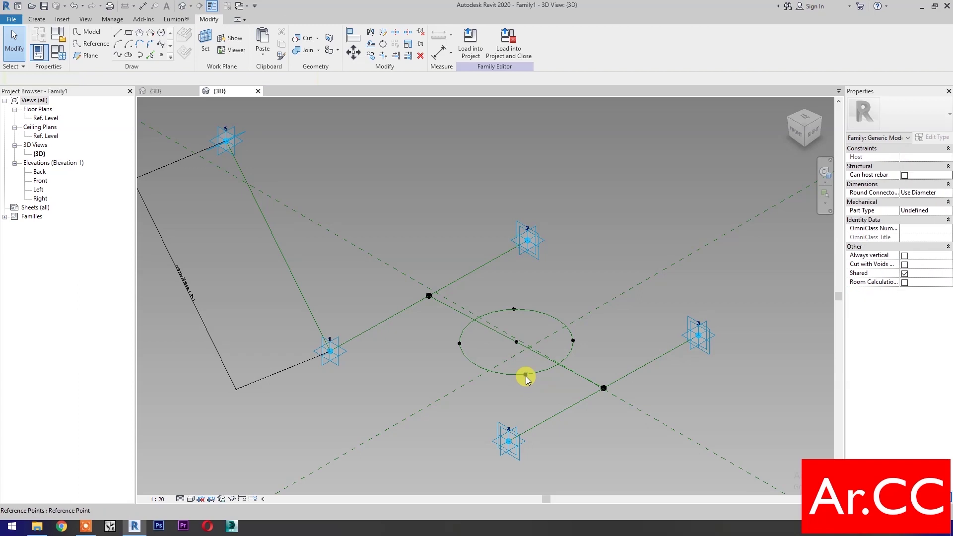
# Adjust the normalized curve parameter of the circle's point facing adaptive point 4 so the four points are evenly spaced
pyautogui.click(525, 376)
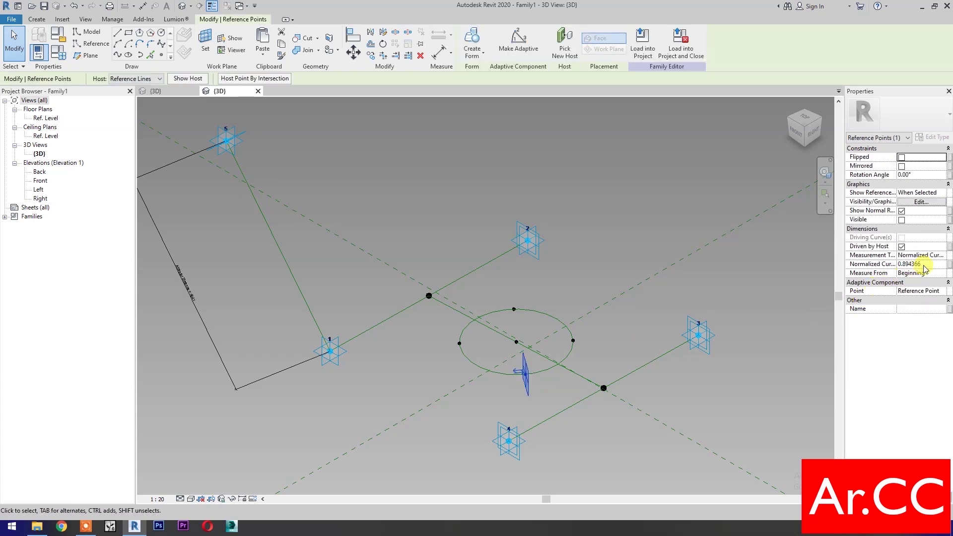
pyautogui.click(936, 264)
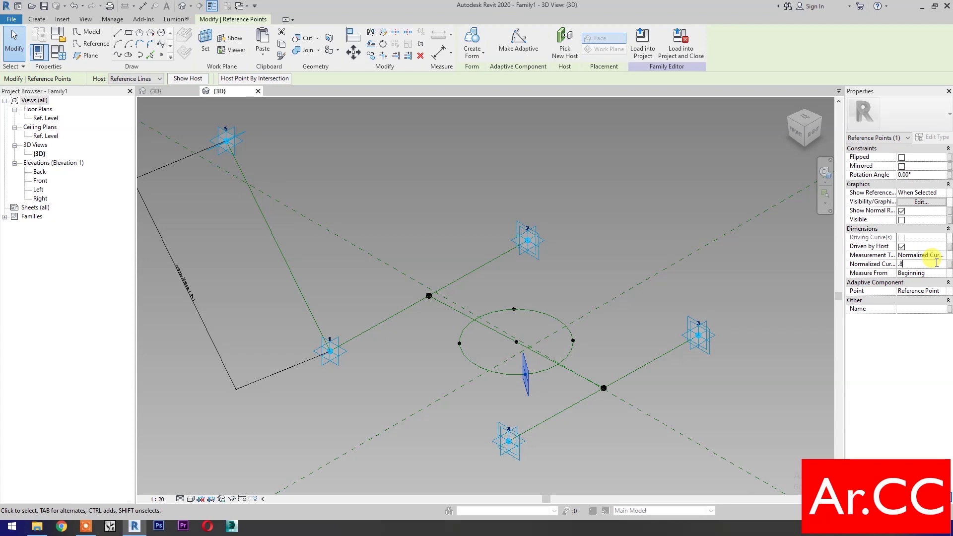
pyautogui.click(588, 457)
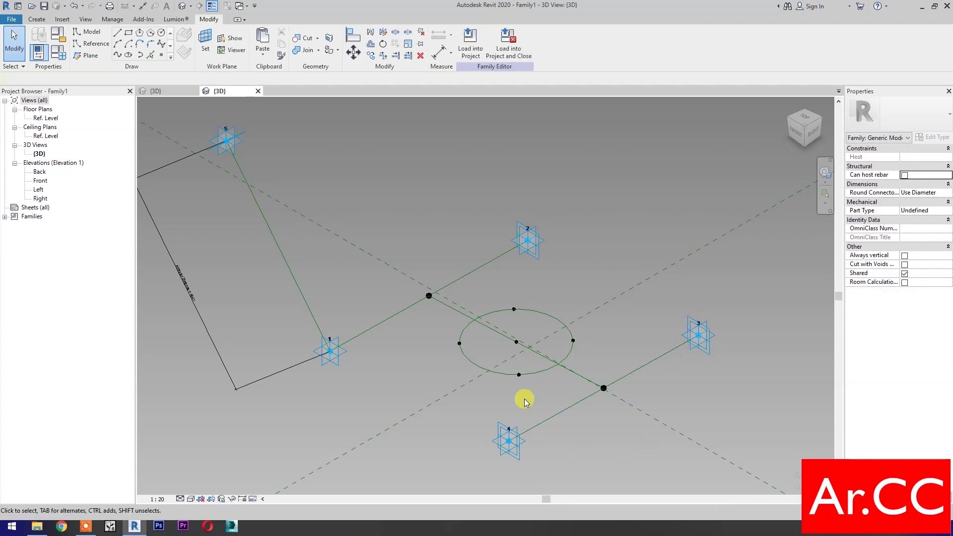
# Add a diameter dimension to the circle, using the horizontal work plane of its centre reference point
pyautogui.click(35, 20)
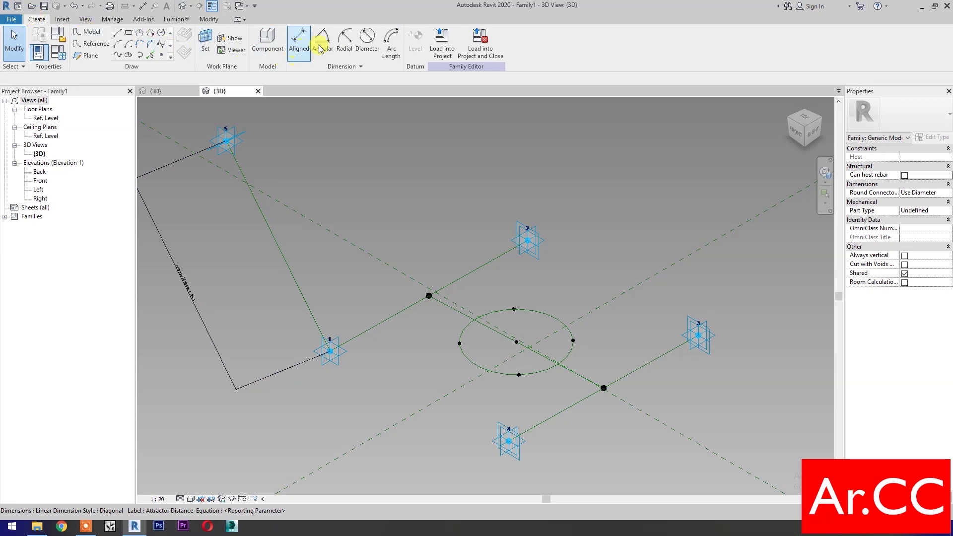
pyautogui.click(369, 48)
pyautogui.click(205, 40)
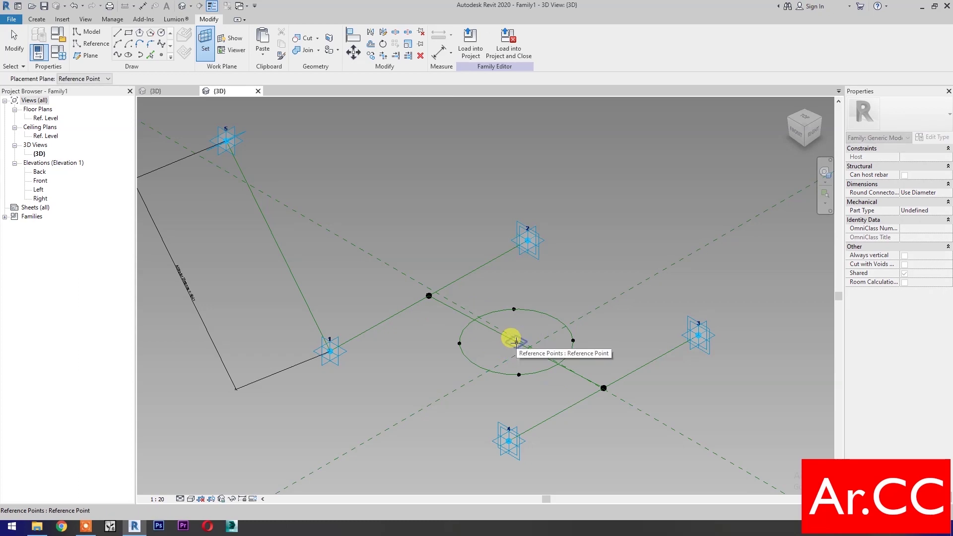
pyautogui.click(517, 344)
pyautogui.click(549, 317)
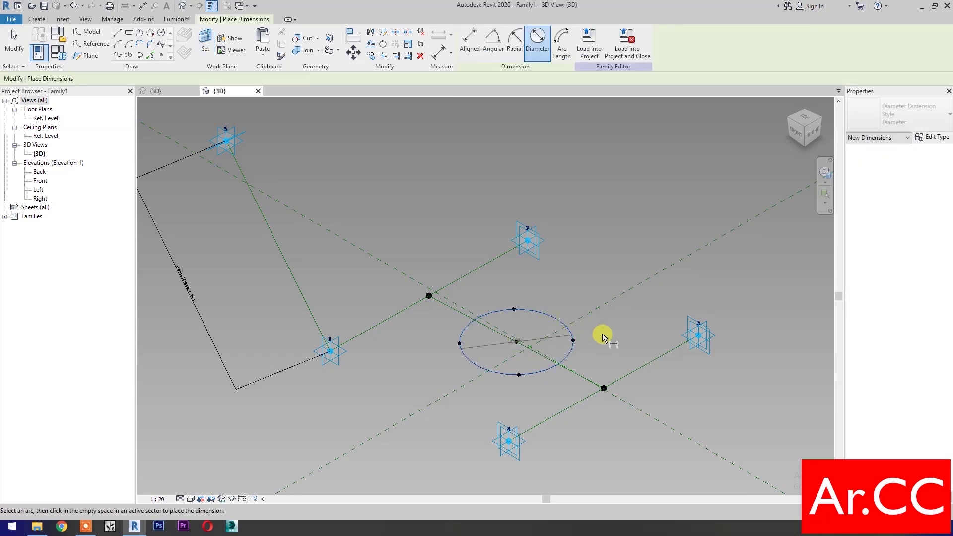
pyautogui.click(605, 323)
pyautogui.press('Escape')
pyautogui.press('Escape')
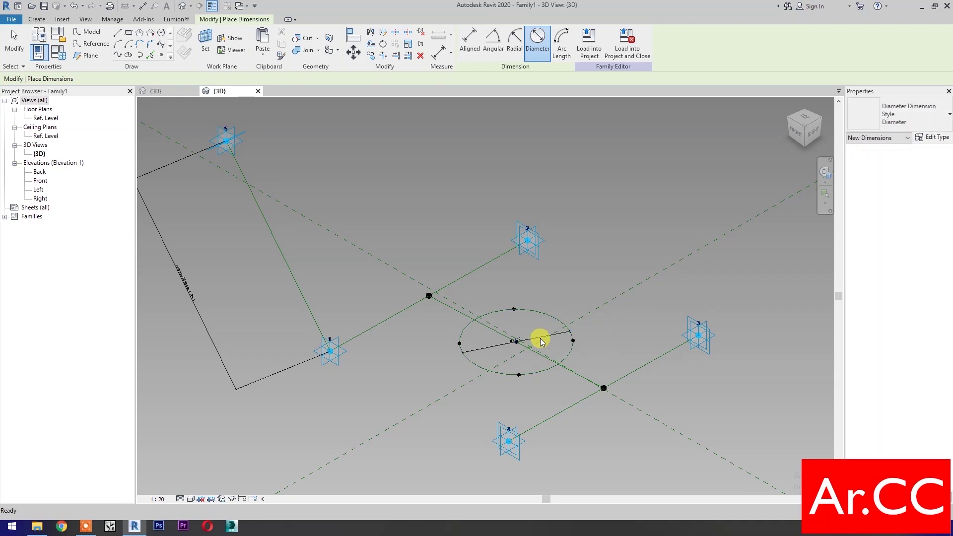
# Label the circle's diameter dimension with a new instance family parameter named Diameter
pyautogui.click(540, 338)
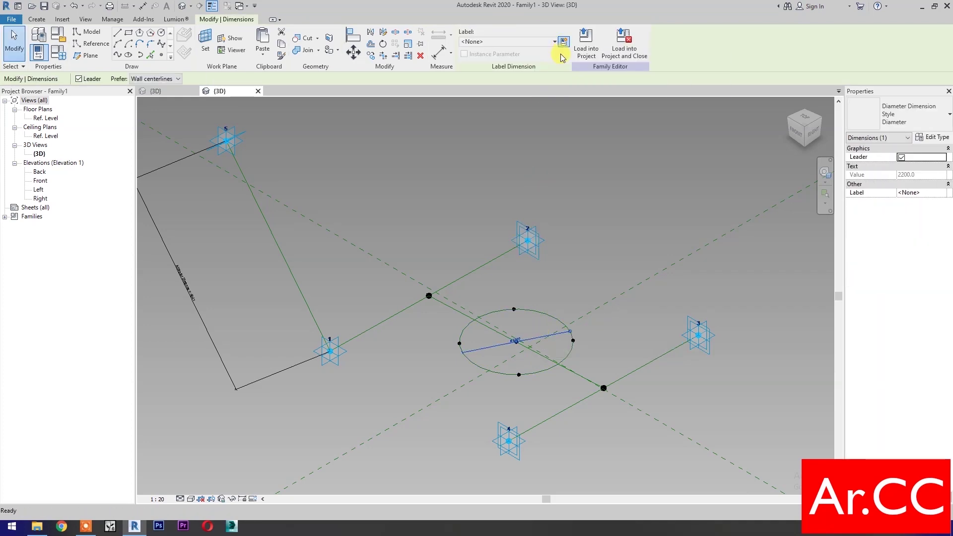
pyautogui.click(563, 44)
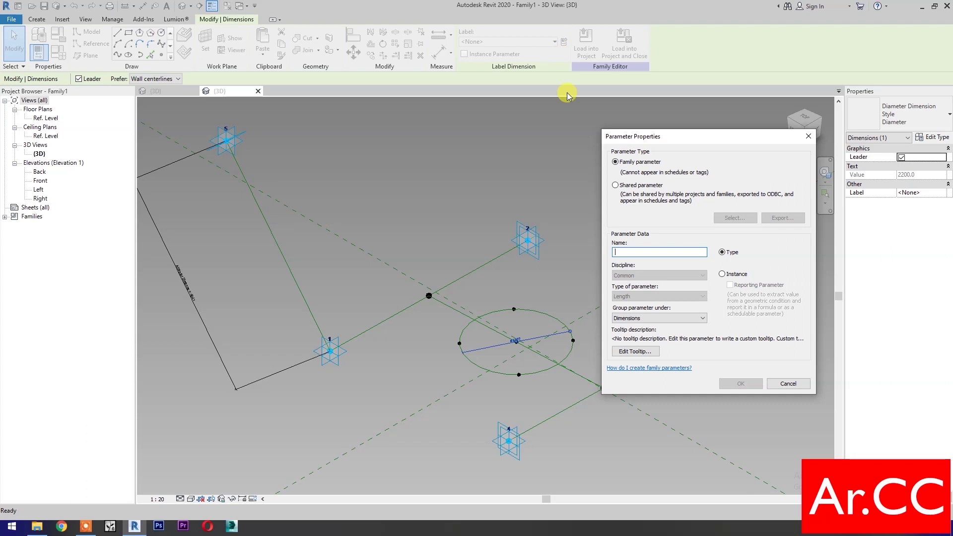
pyautogui.click(723, 274)
pyautogui.write('Diameter')
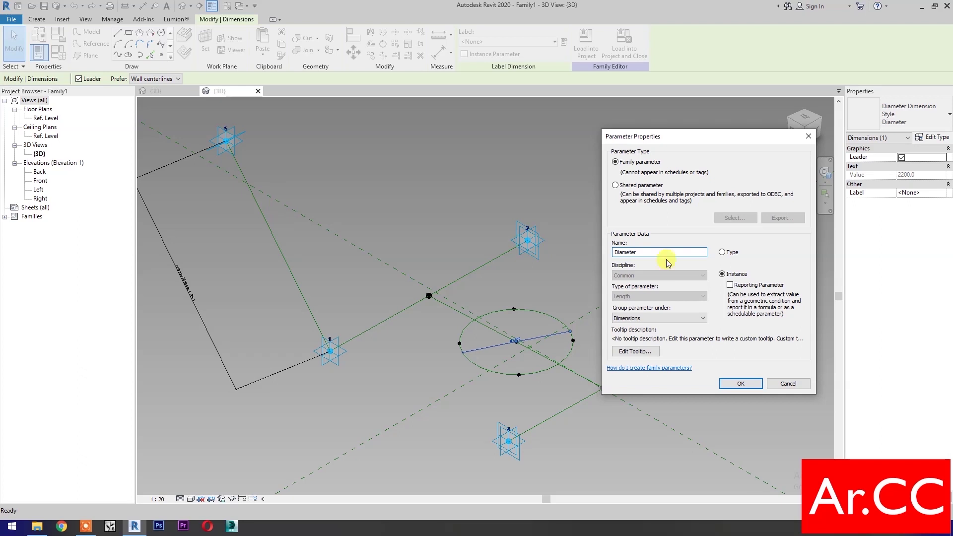
pyautogui.click(740, 384)
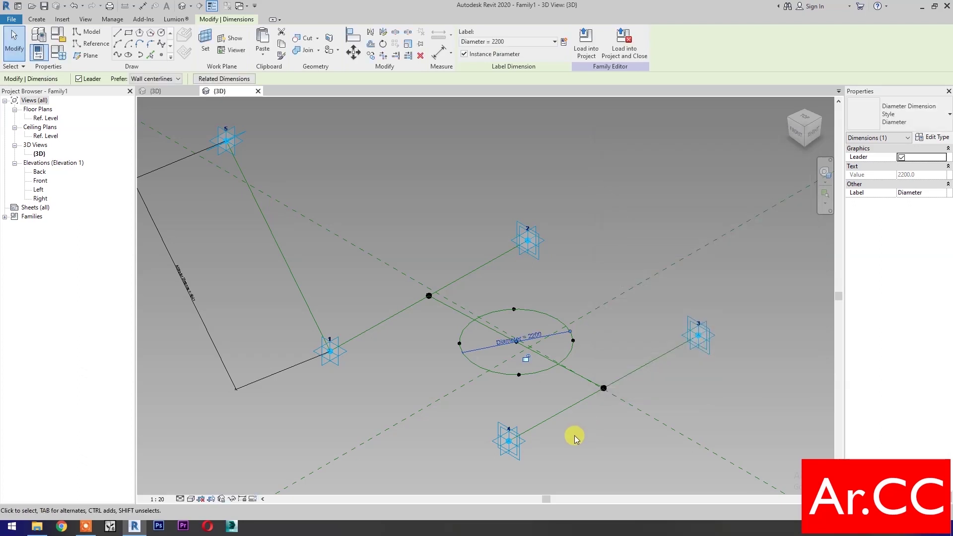
pyautogui.click(560, 430)
# Place one reference point on each of adaptive points 1 to 4, hosted on that adaptive point's horizontal plane
pyautogui.click(163, 54)
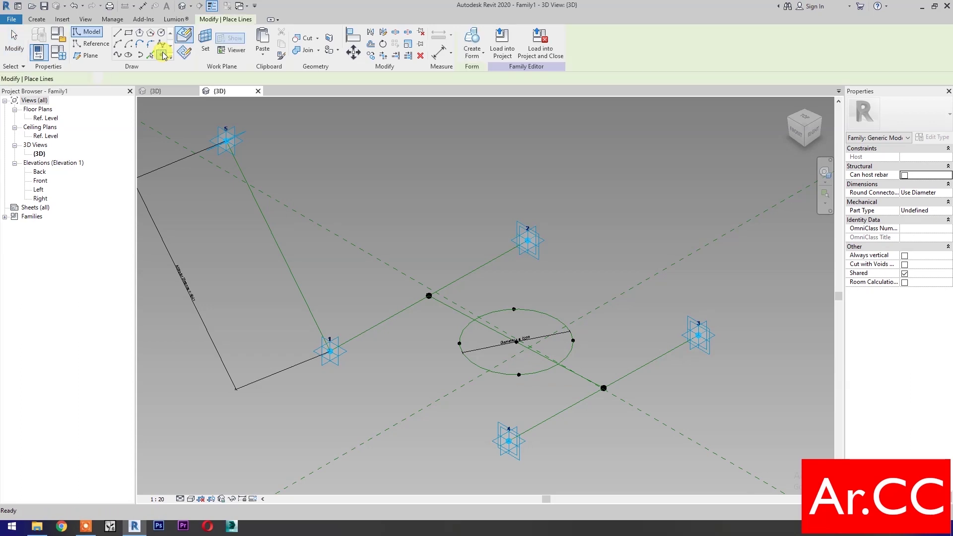
pyautogui.press('Escape')
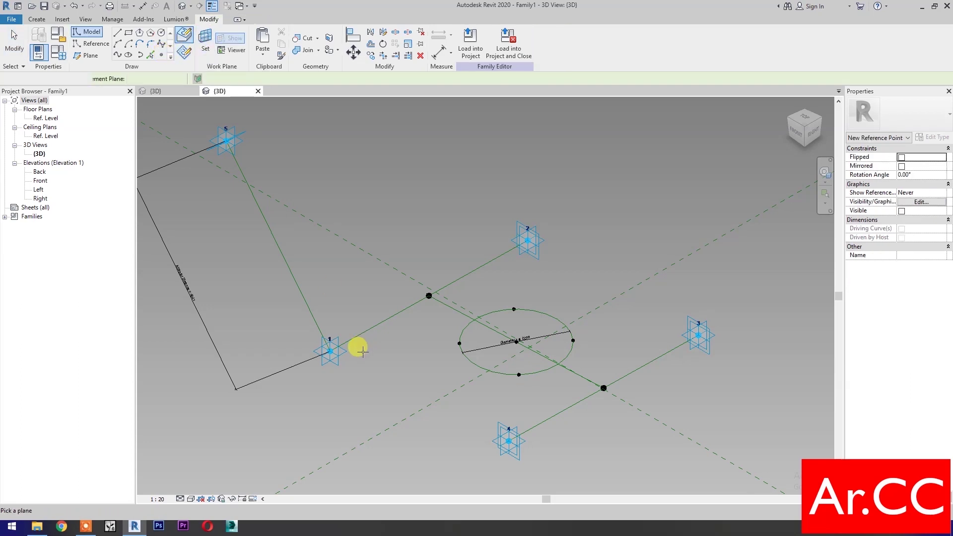
pyautogui.click(331, 351)
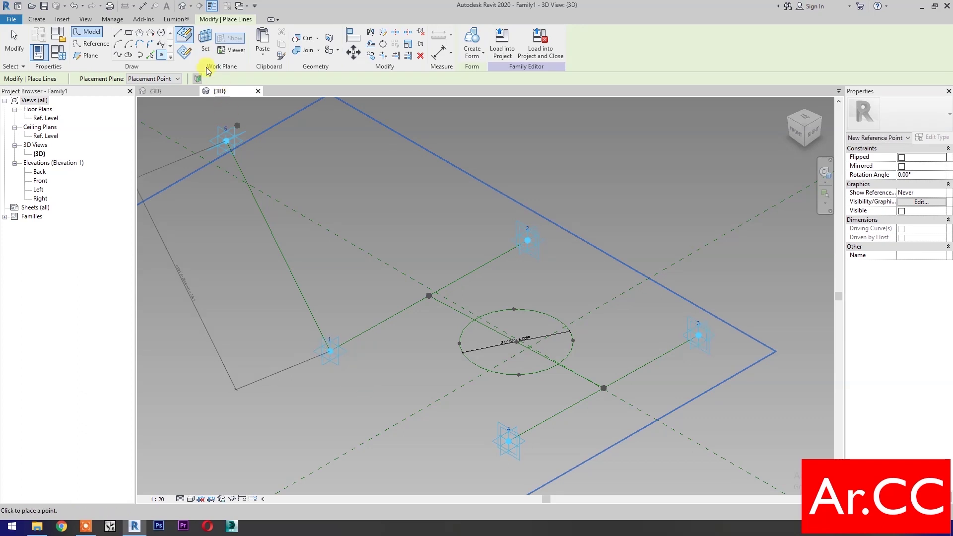
pyautogui.click(205, 42)
pyautogui.click(527, 240)
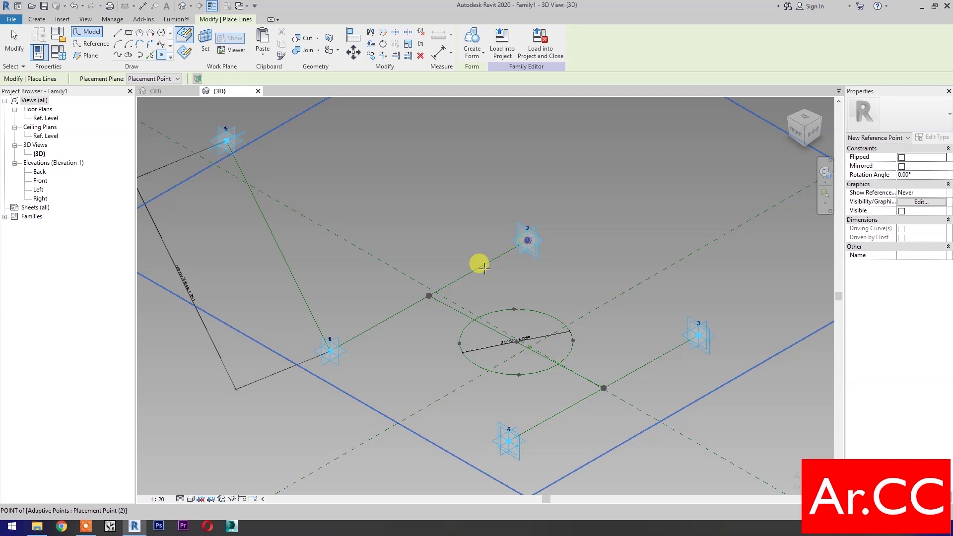
pyautogui.click(412, 229)
pyautogui.click(205, 42)
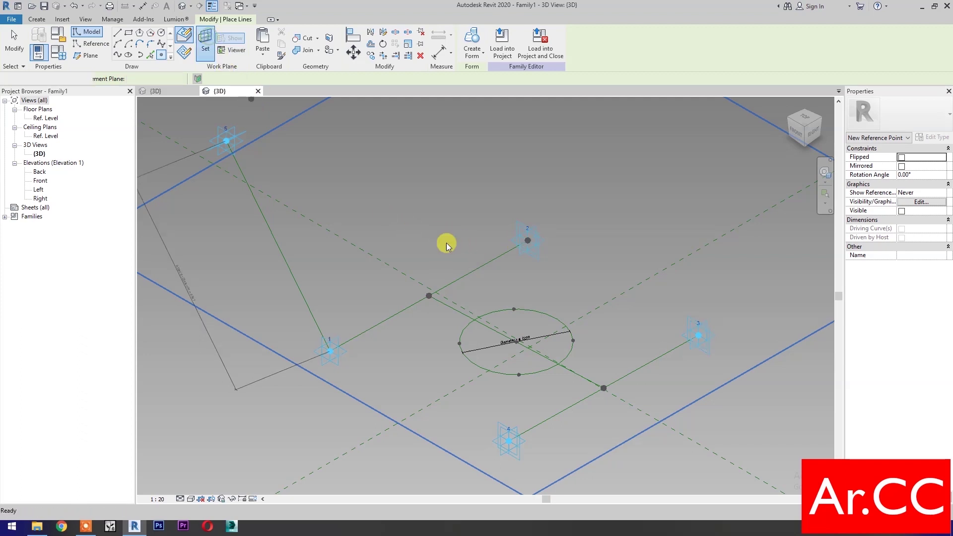
pyautogui.click(698, 335)
pyautogui.click(185, 35)
pyautogui.click(511, 440)
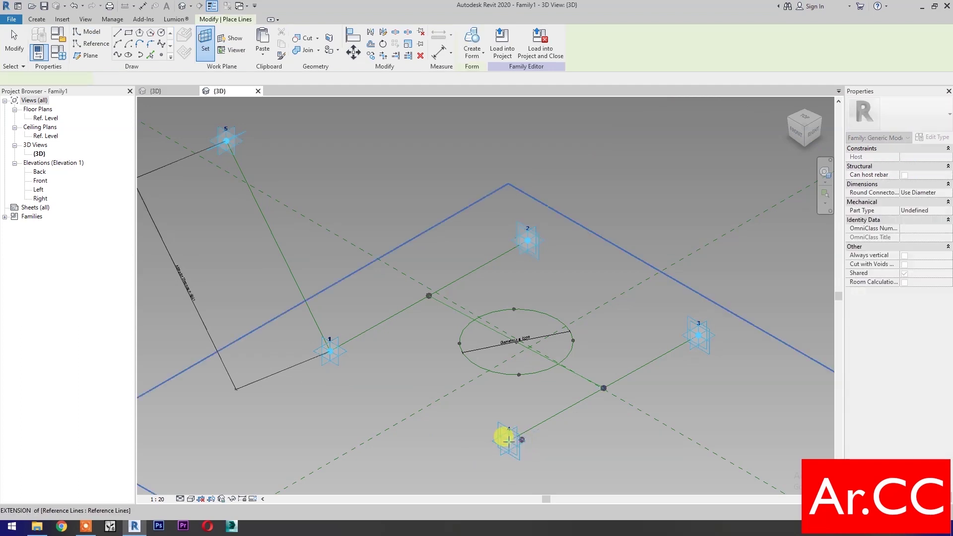
pyautogui.press('Escape')
pyautogui.press('Escape')
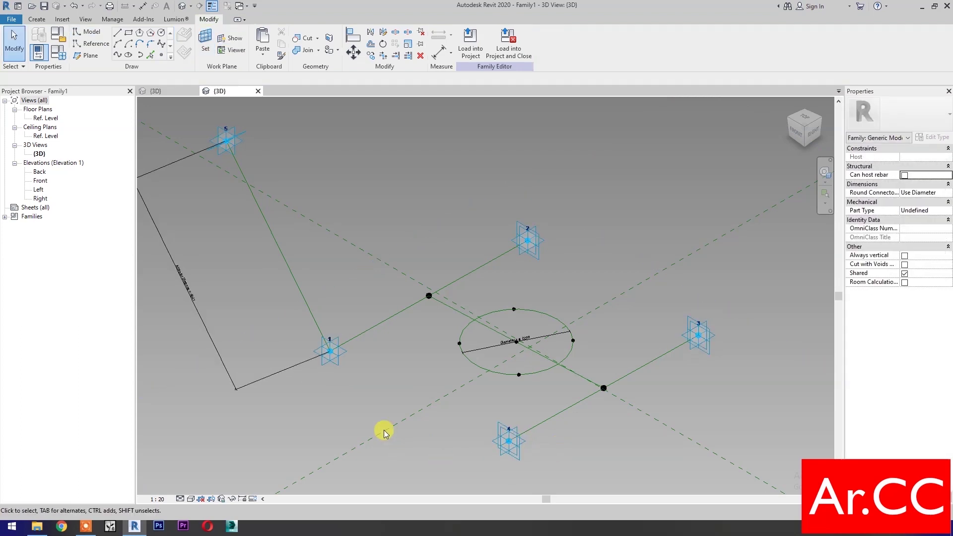
# Select only the four reference points hosted at adaptive points 1 to 4, filtering the adaptive points out of the selection
pyautogui.click(376, 322)
pyautogui.keyDown('ctrl'); pyautogui.click(529, 243); pyautogui.keyUp('ctrl')
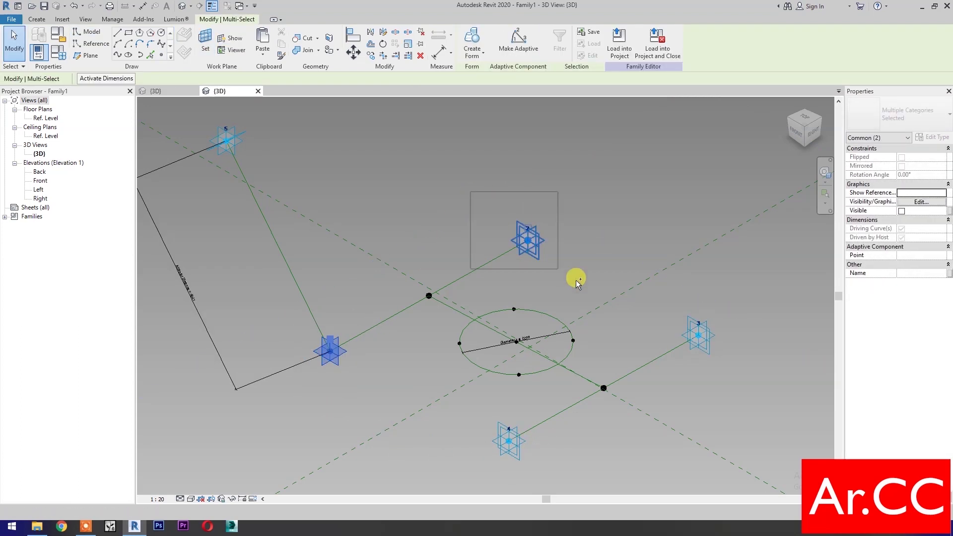
pyautogui.keyDown('ctrl'); pyautogui.click(692, 330); pyautogui.keyUp('ctrl')
pyautogui.keyDown('ctrl'); pyautogui.moveTo(484, 412); pyautogui.dragTo(536, 477); pyautogui.keyUp('ctrl')
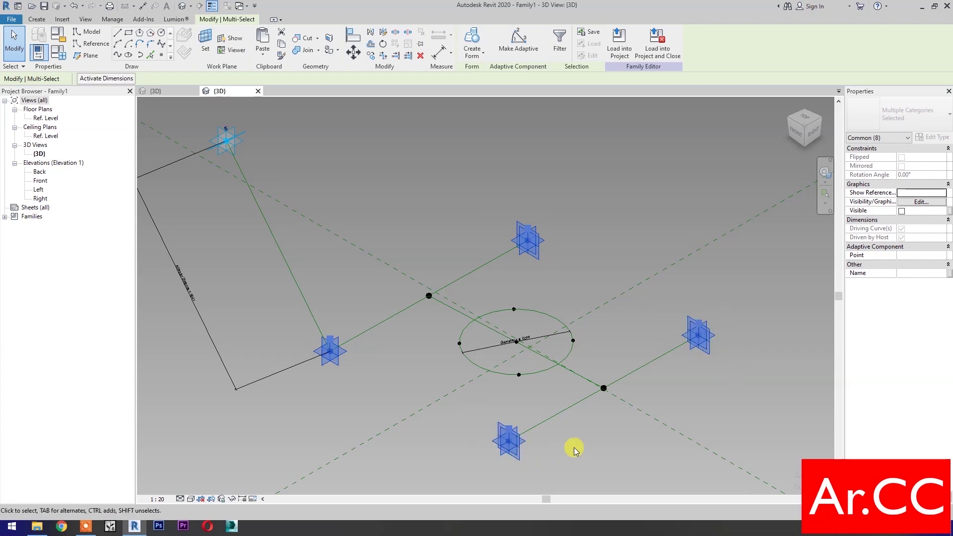
pyautogui.click(559, 45)
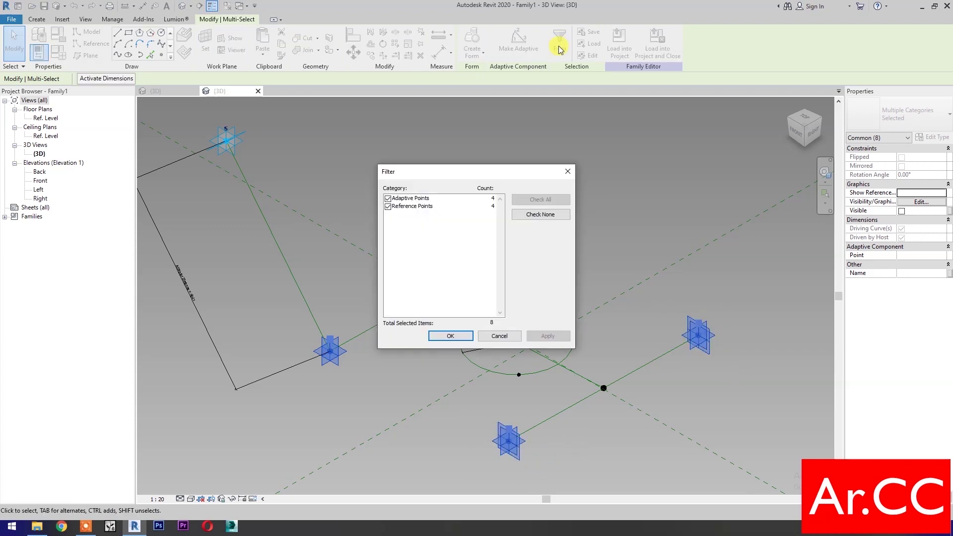
pyautogui.click(535, 216)
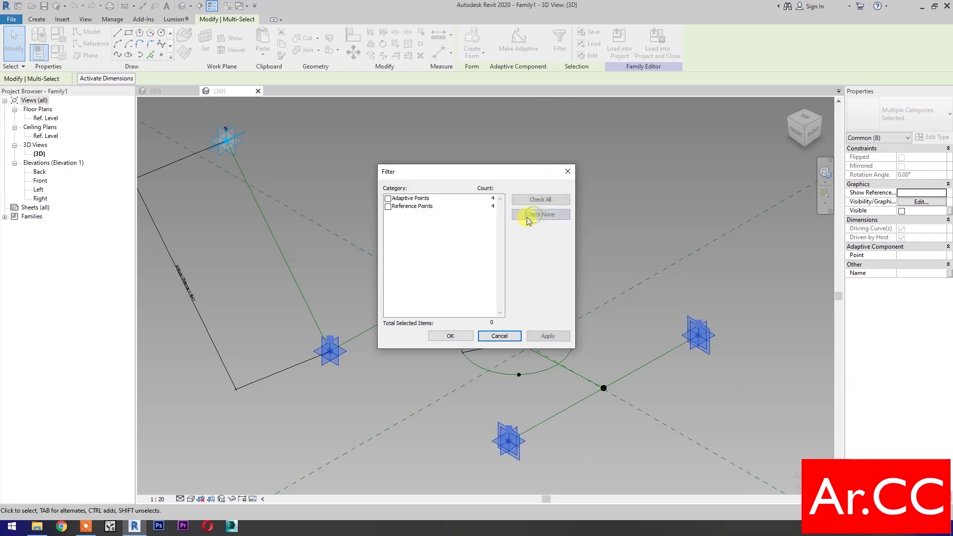
pyautogui.click(388, 207)
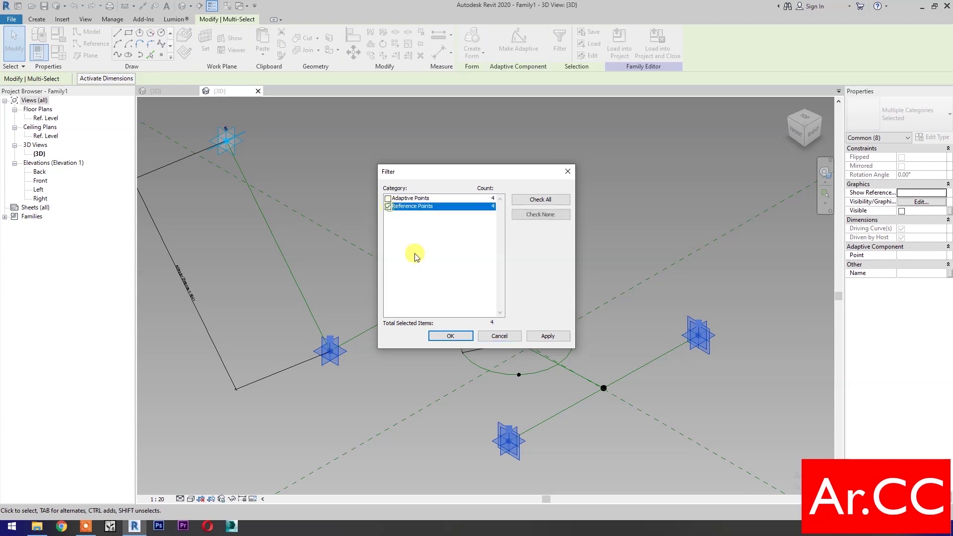
pyautogui.click(451, 338)
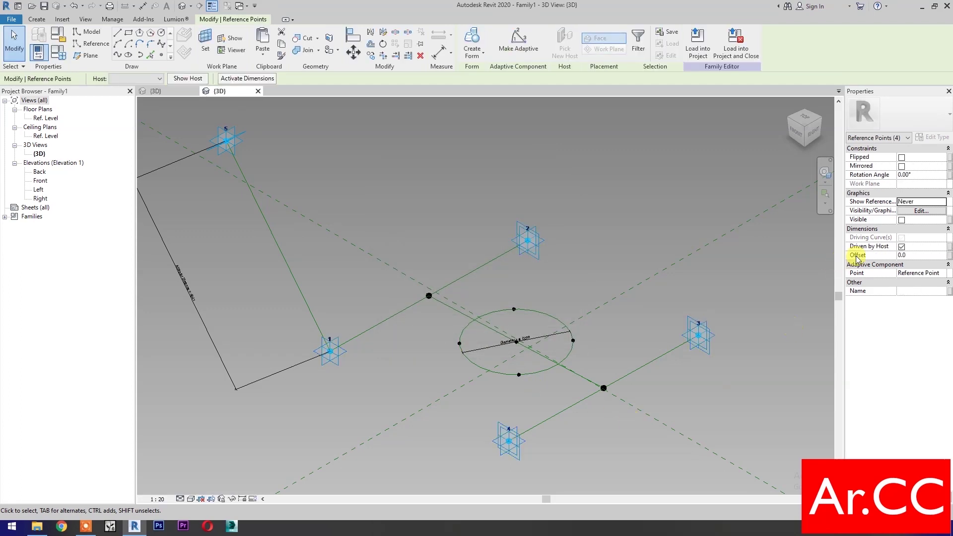
# Associate the offset of the four selected reference points with a new instance parameter named Thickness
pyautogui.click(948, 255)
pyautogui.click(534, 374)
pyautogui.write('Thickness')
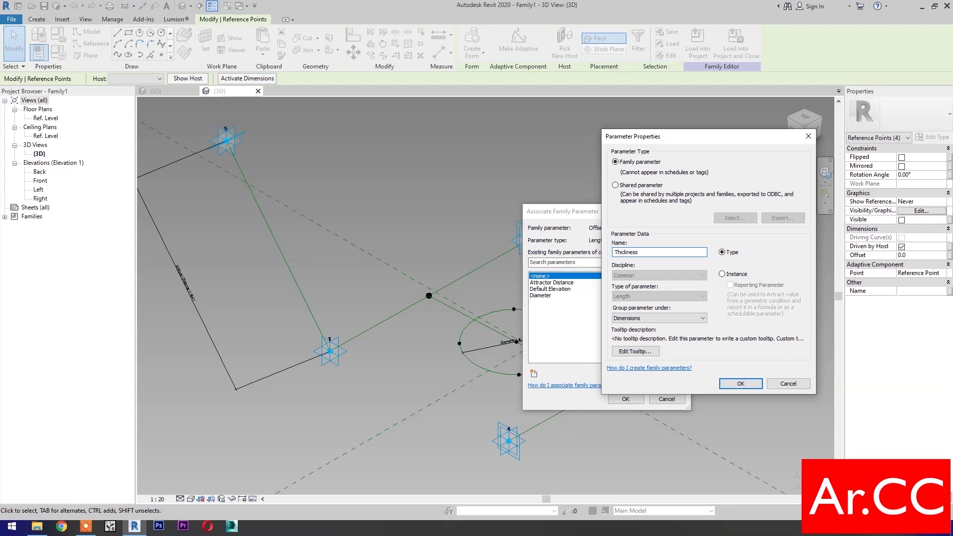
pyautogui.click(721, 275)
pyautogui.click(740, 384)
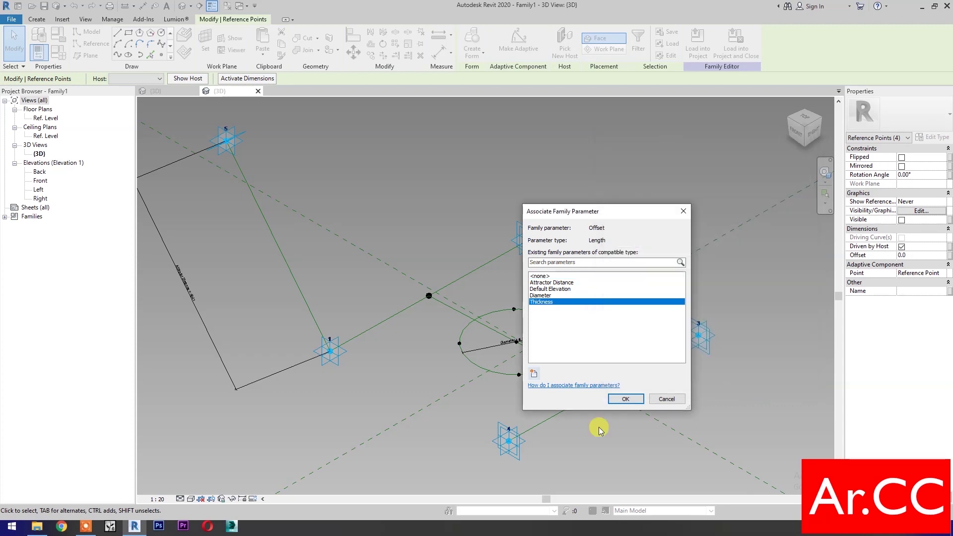
pyautogui.click(624, 400)
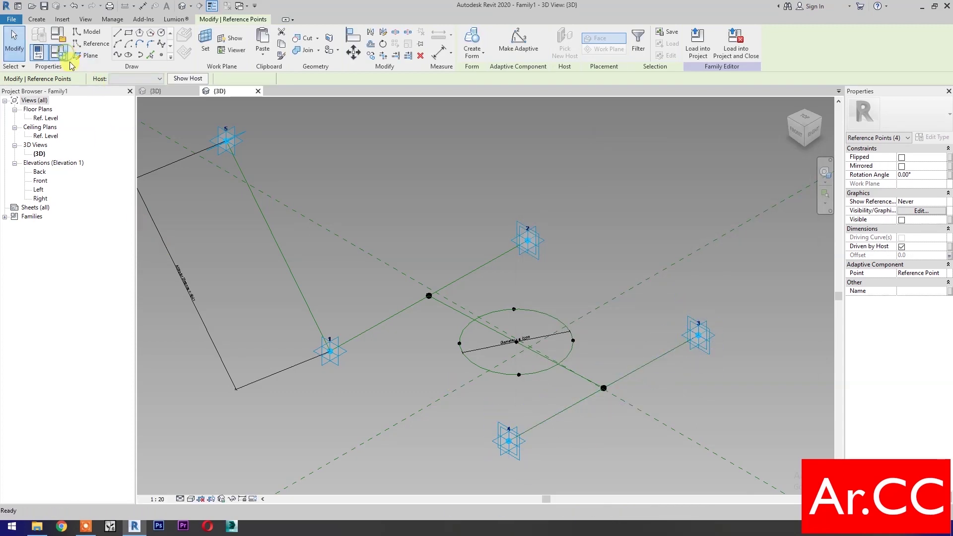
# Set the Thickness family parameter to 100, apply it and clear the selection
pyautogui.click(66, 54)
pyautogui.click(184, 196)
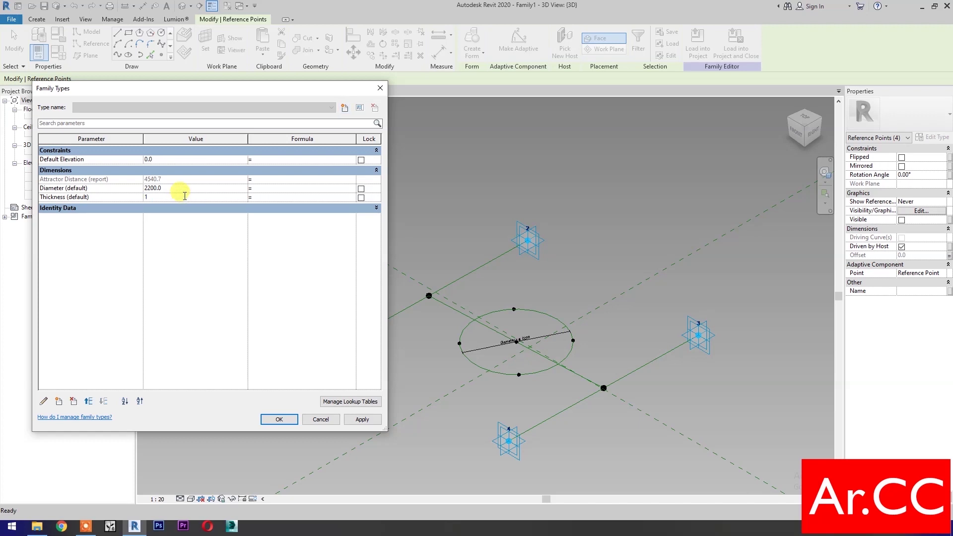
pyautogui.click(353, 423)
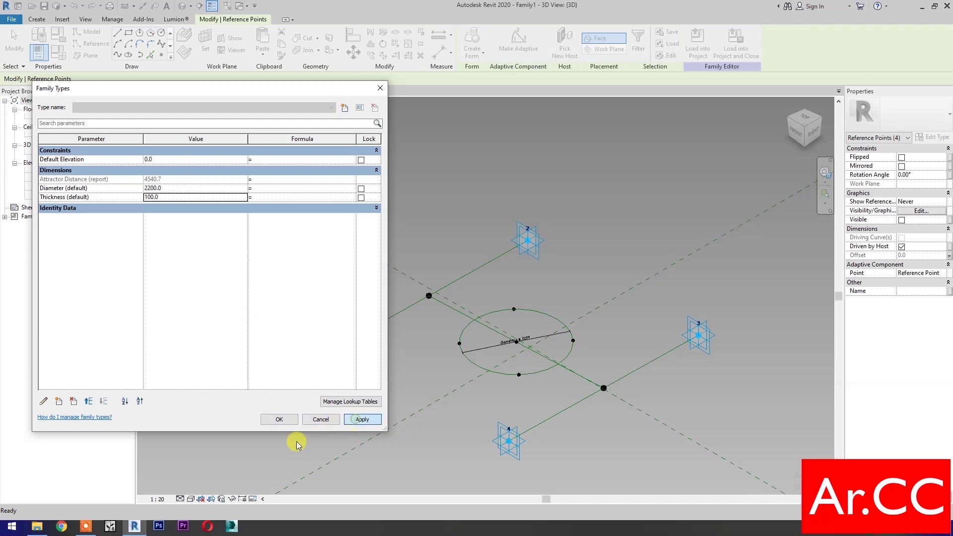
pyautogui.click(279, 419)
pyautogui.click(564, 445)
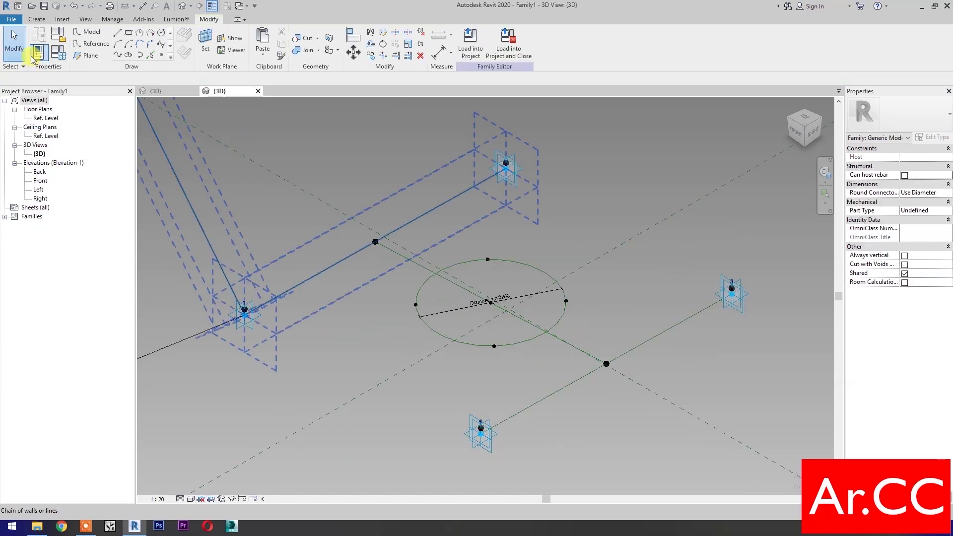
# Create an instance family parameter named Attractor Divisor, of type Integer and grouped under Dimensions
pyautogui.click(64, 52)
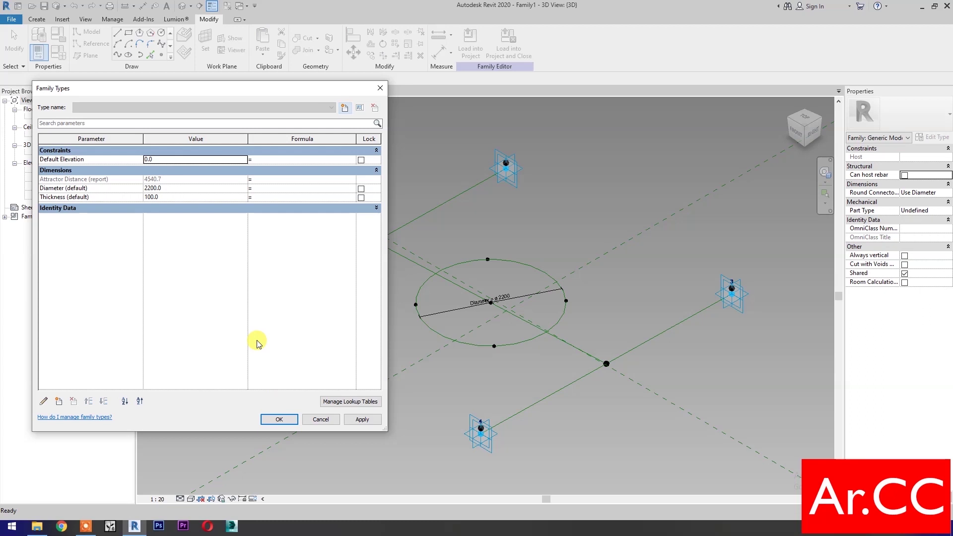
pyautogui.click(59, 401)
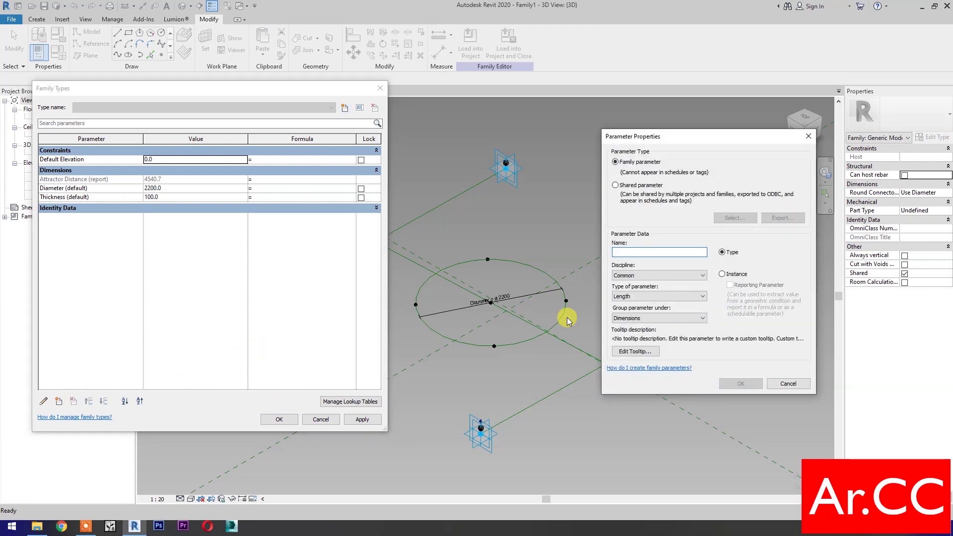
pyautogui.click(722, 274)
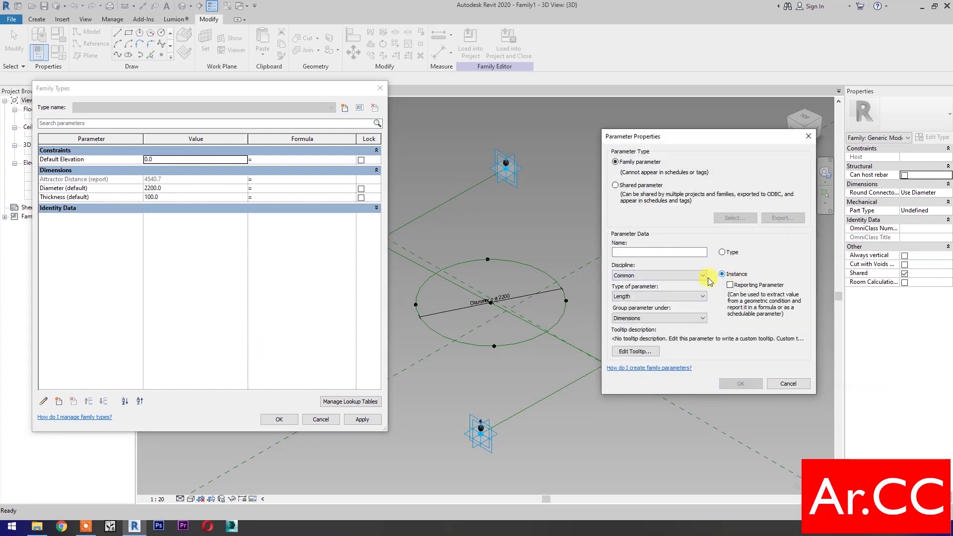
pyautogui.click(666, 296)
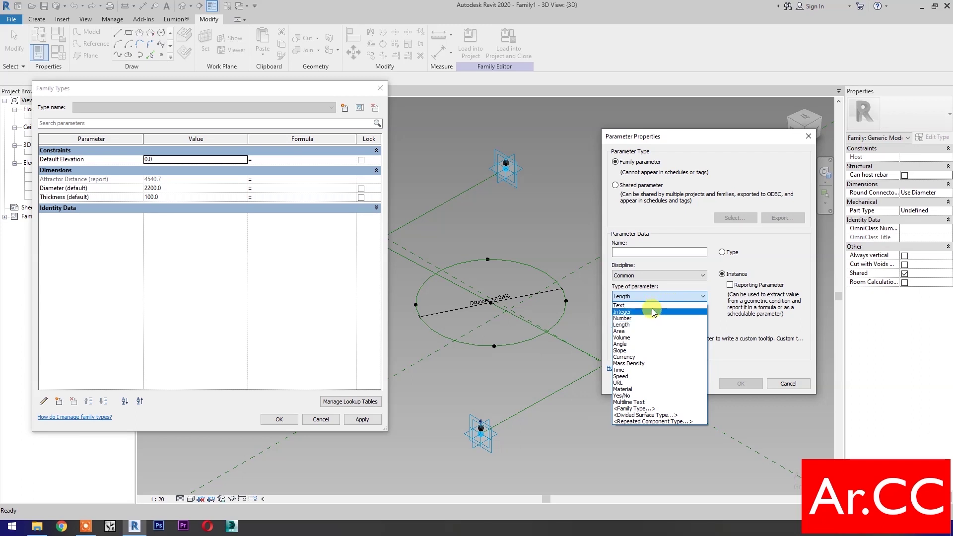
pyautogui.click(649, 312)
pyautogui.click(646, 253)
pyautogui.write('Attractor Divisor')
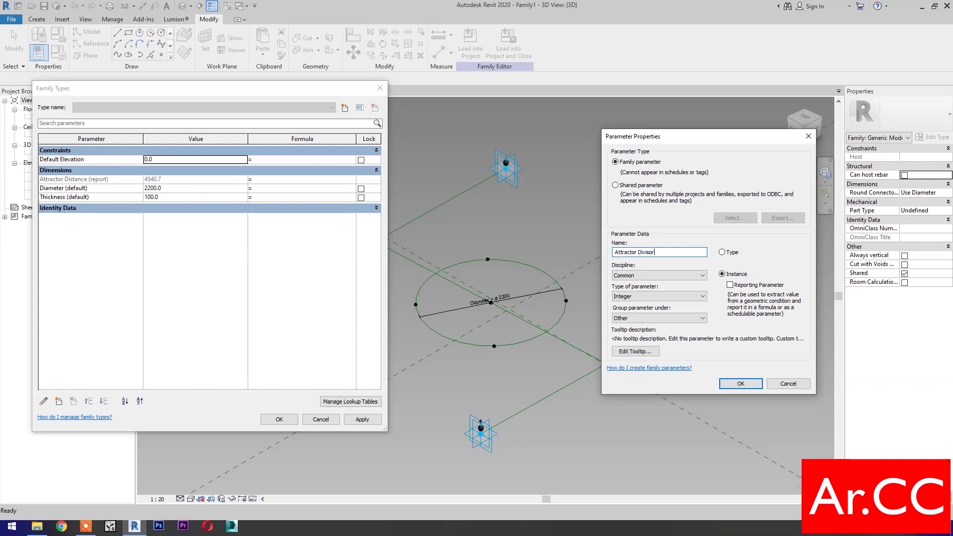
pyautogui.click(645, 318)
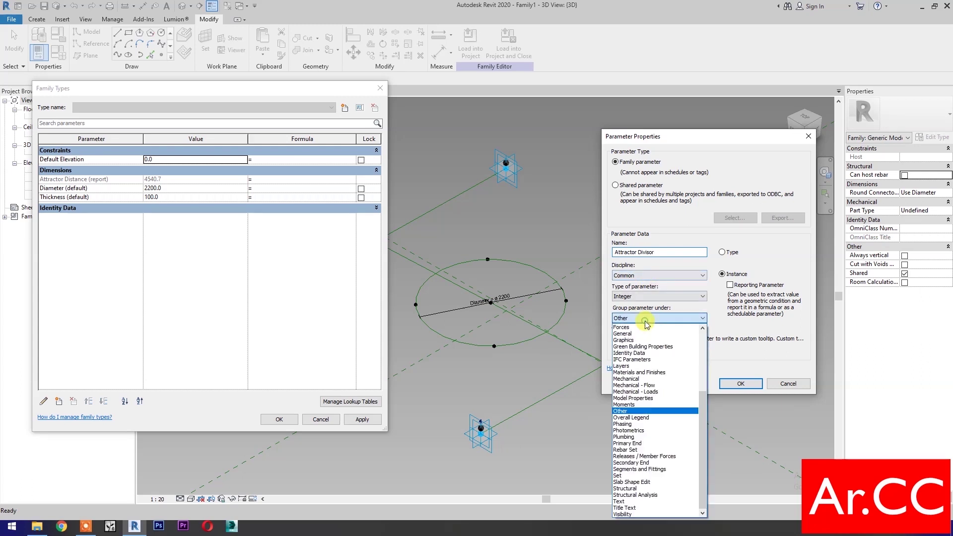
pyautogui.scroll(6, 651, 392)
pyautogui.scroll(5, 652, 392)
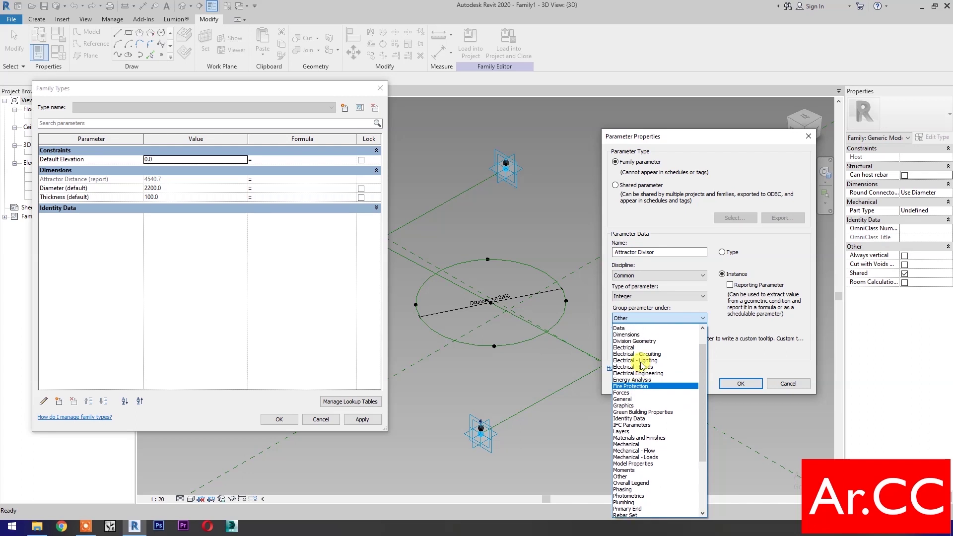
pyautogui.click(640, 350)
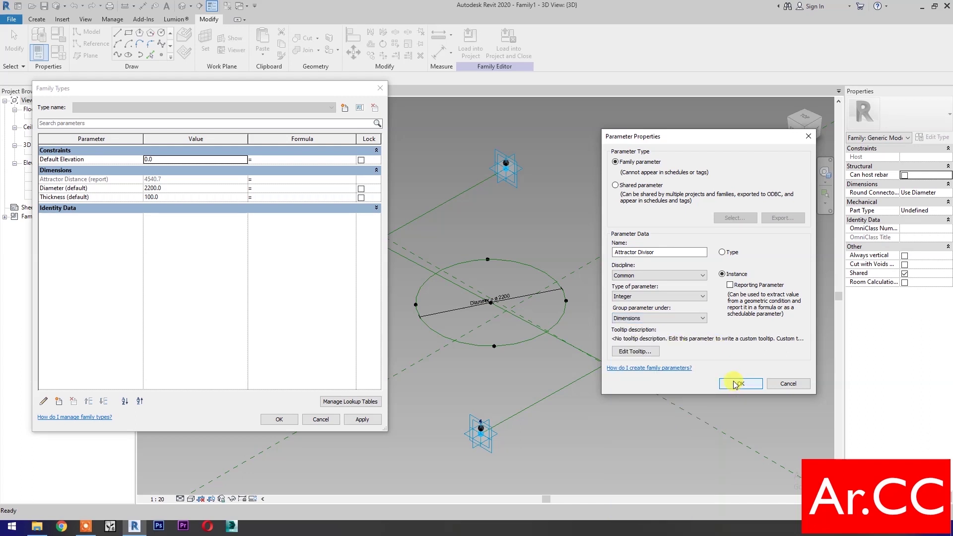
pyautogui.click(736, 383)
# Set Attractor Divisor to 15 and give Diameter the formula Attractor Distance / Attractor Divisor
pyautogui.click(177, 188)
pyautogui.write('15')
pyautogui.click(319, 296)
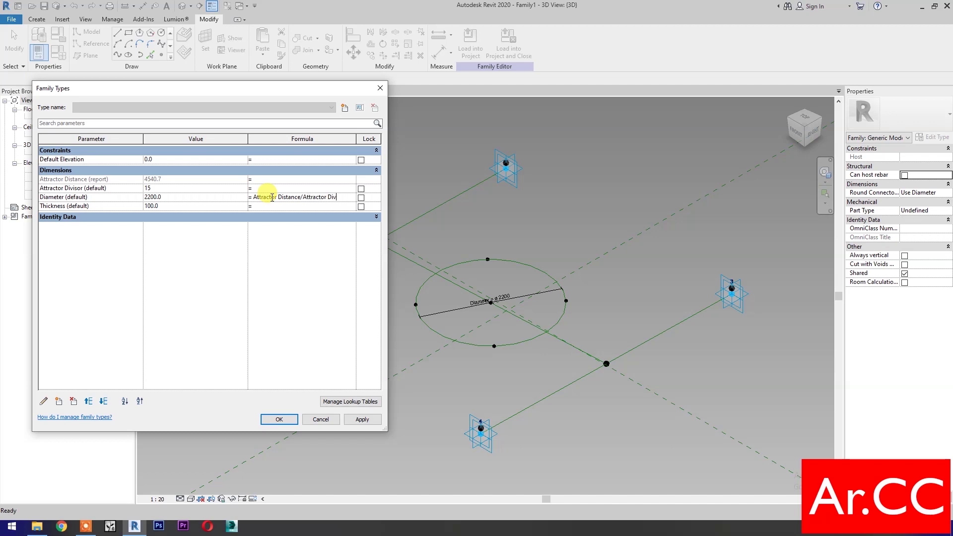
# Set the Thickness parameter to 300, apply the family parameter changes and close the family types
pyautogui.click(193, 205)
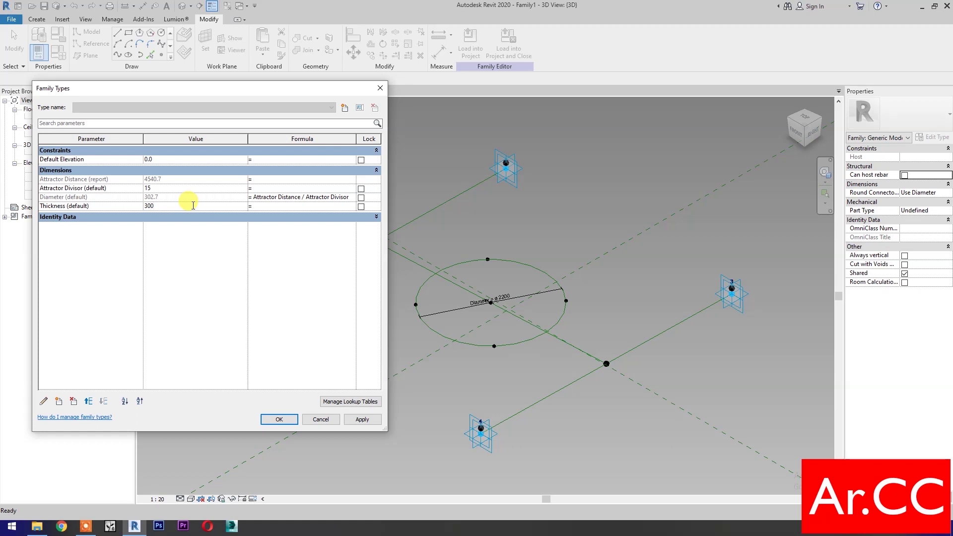
pyautogui.click(362, 419)
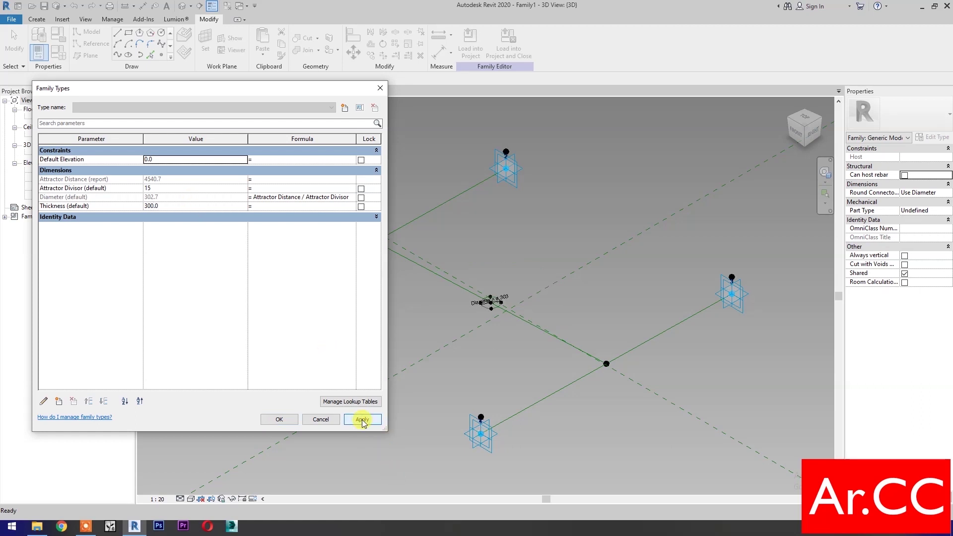
pyautogui.click(279, 419)
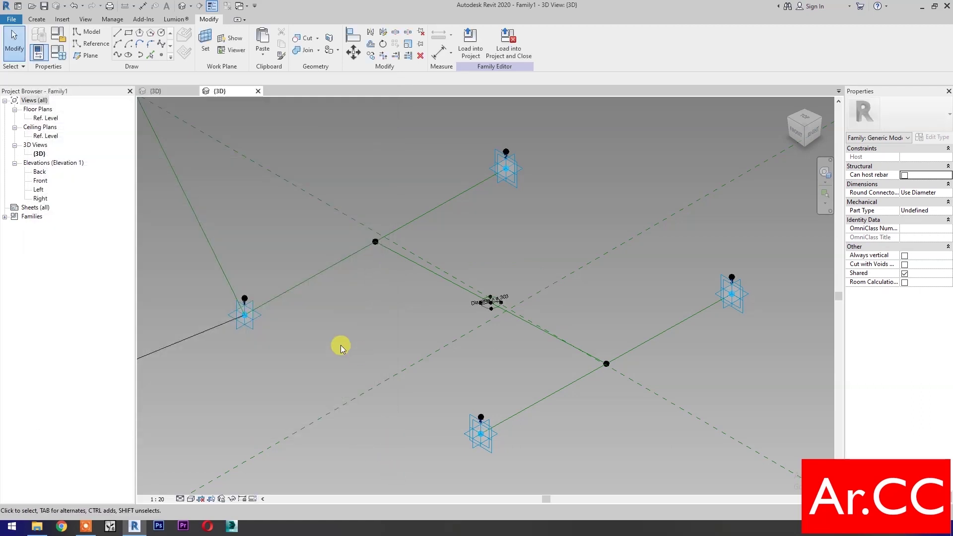
# Connect adaptive point 1 to the nearest point on the central circle with a reference line
pyautogui.click(418, 331)
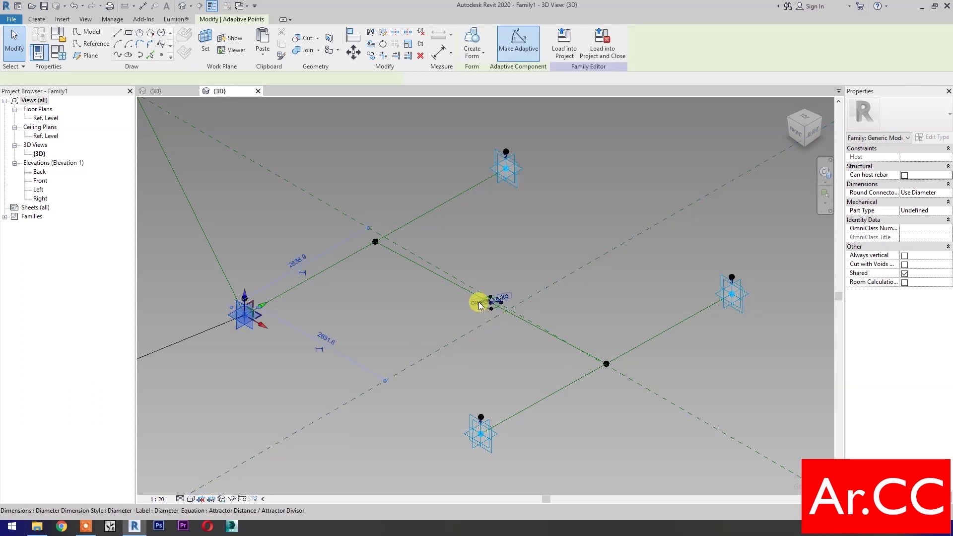
pyautogui.keyDown('ctrl'); pyautogui.moveTo(420, 328); pyautogui.dragTo(263, 166); pyautogui.keyUp('ctrl')
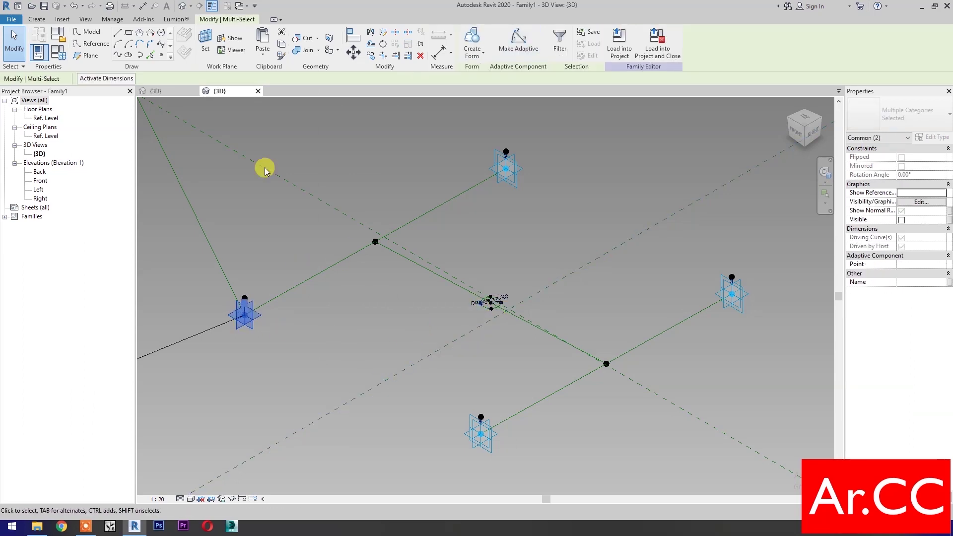
pyautogui.click(119, 55)
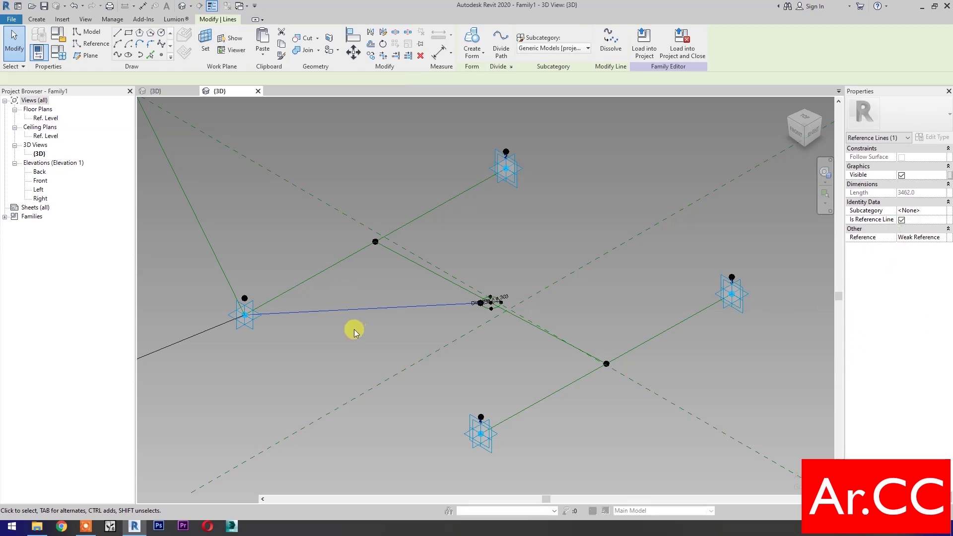
pyautogui.click(324, 360)
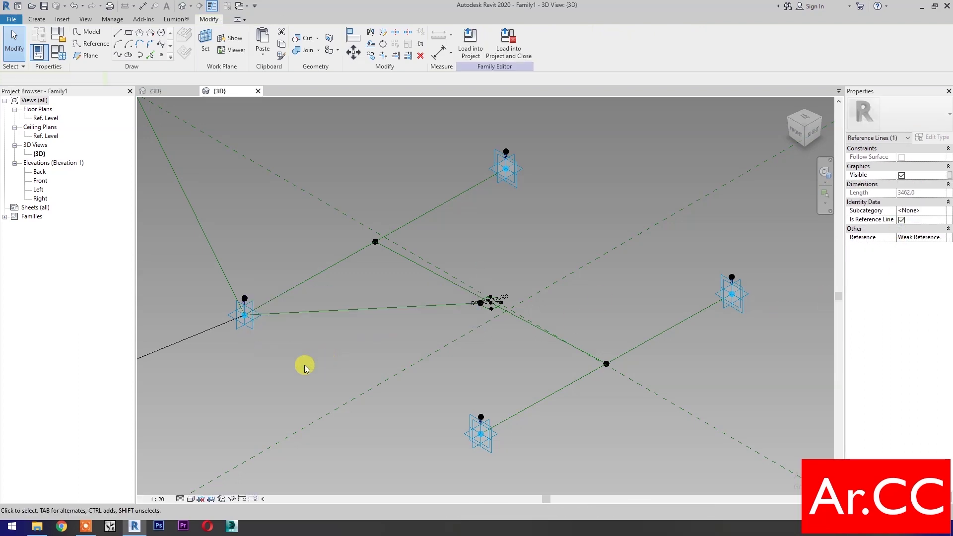
# Join adaptive point 1 to the offset reference point above it with a vertical reference line
pyautogui.moveTo(242, 312); pyautogui.dragTo(271, 341)
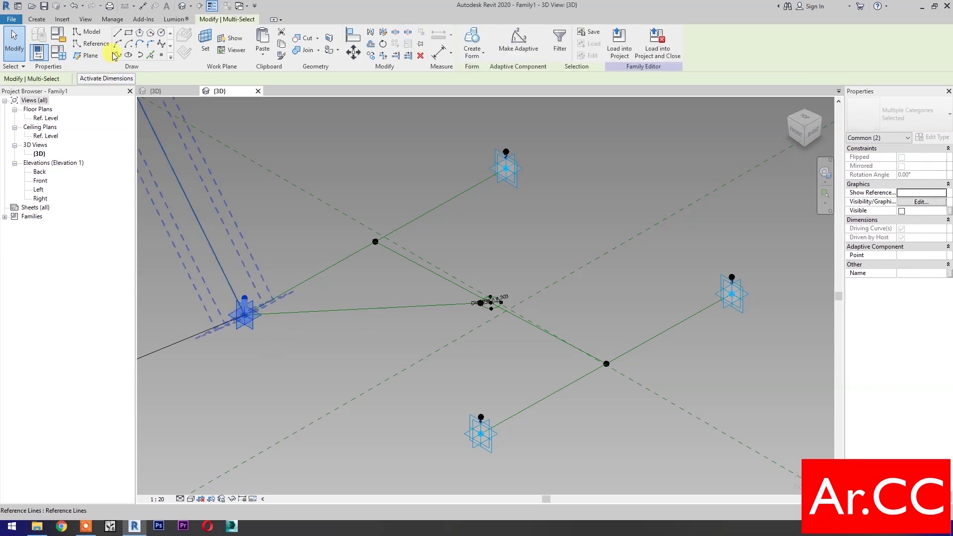
pyautogui.click(353, 342)
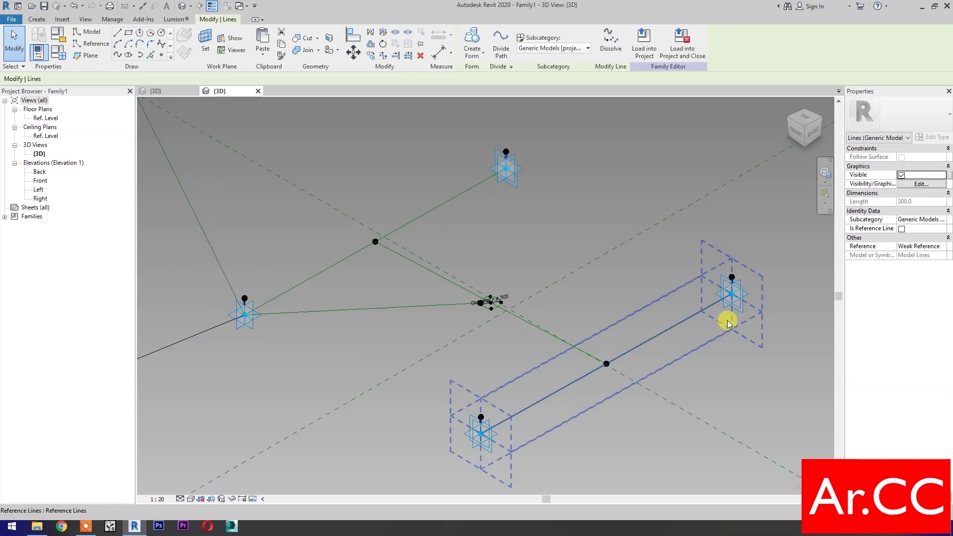
pyautogui.click(901, 229)
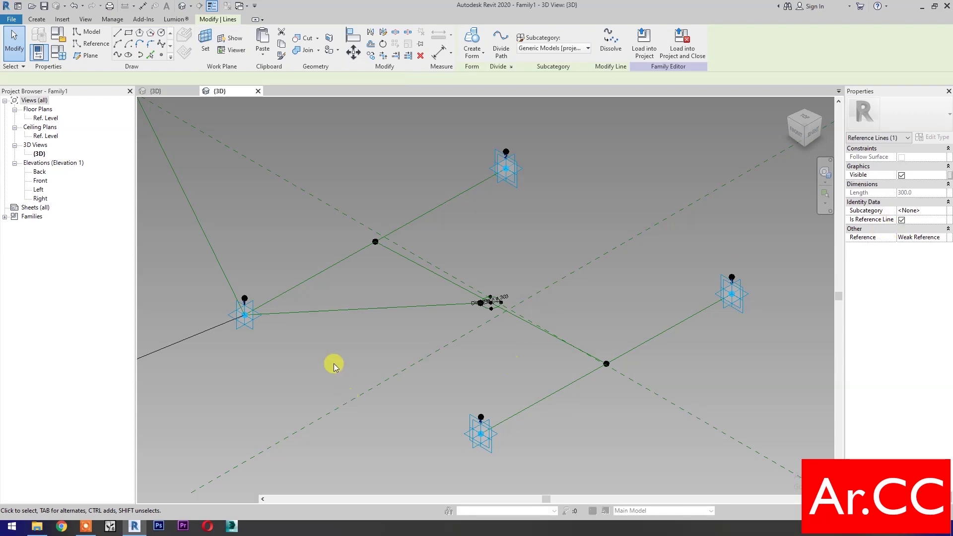
pyautogui.press('Escape')
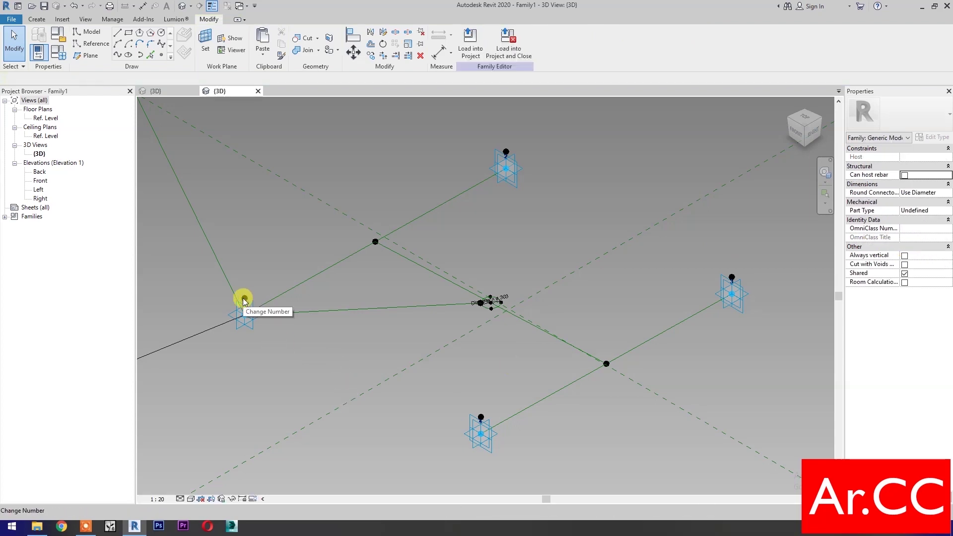
# Connect the offset reference point above adaptive point 1 to the nearest circle point with a reference line
pyautogui.moveTo(212, 278); pyautogui.dragTo(261, 306)
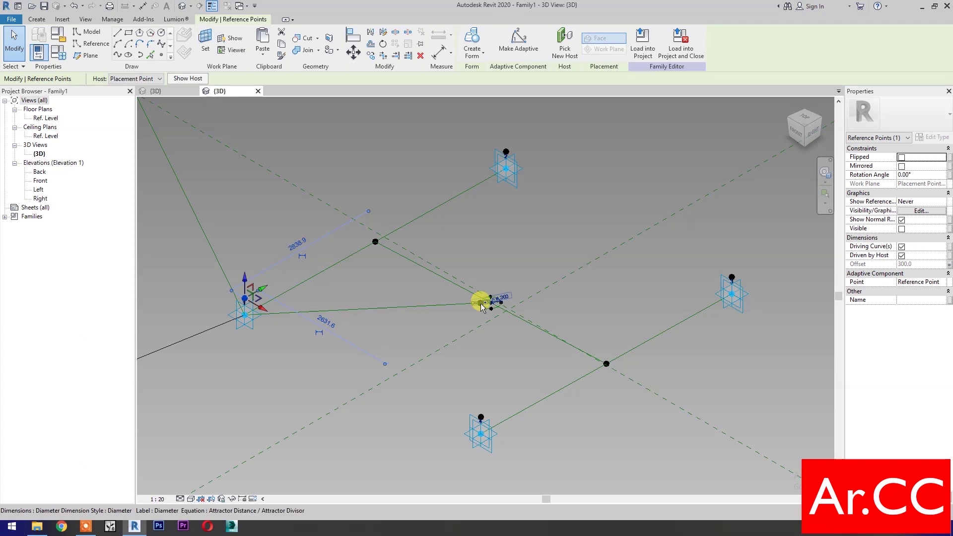
pyautogui.scroll(4, 481, 303)
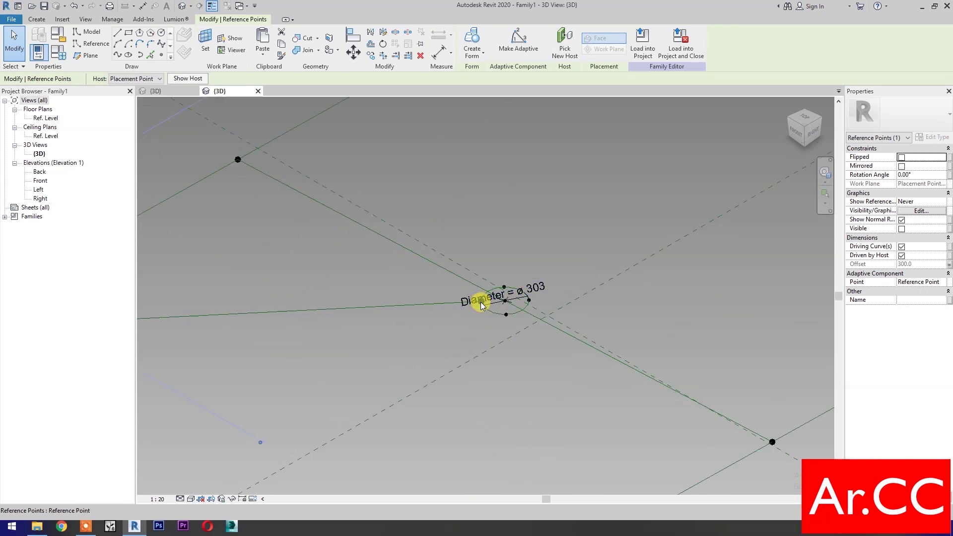
pyautogui.keyDown('ctrl'); pyautogui.click(461, 341); pyautogui.keyUp('ctrl')
pyautogui.scroll(-3, 460, 341)
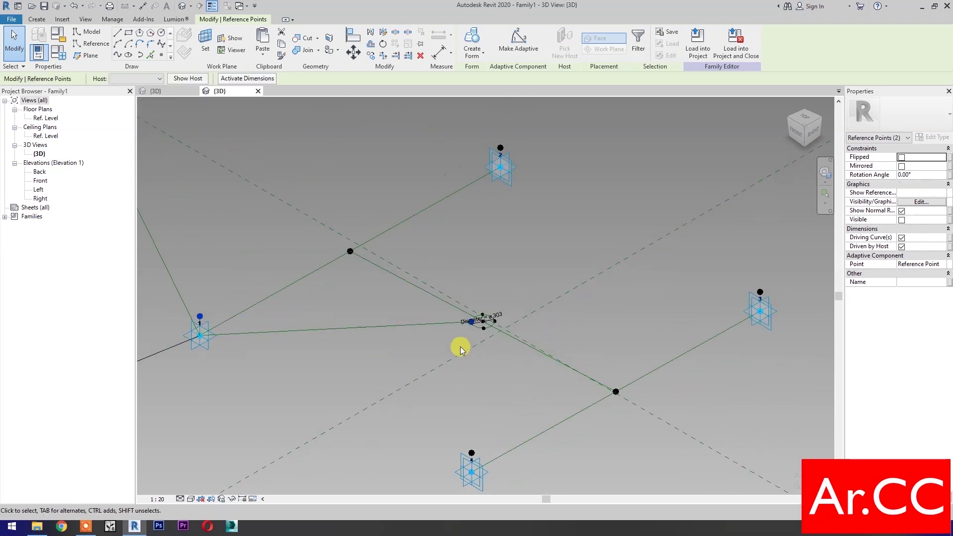
pyautogui.click(117, 57)
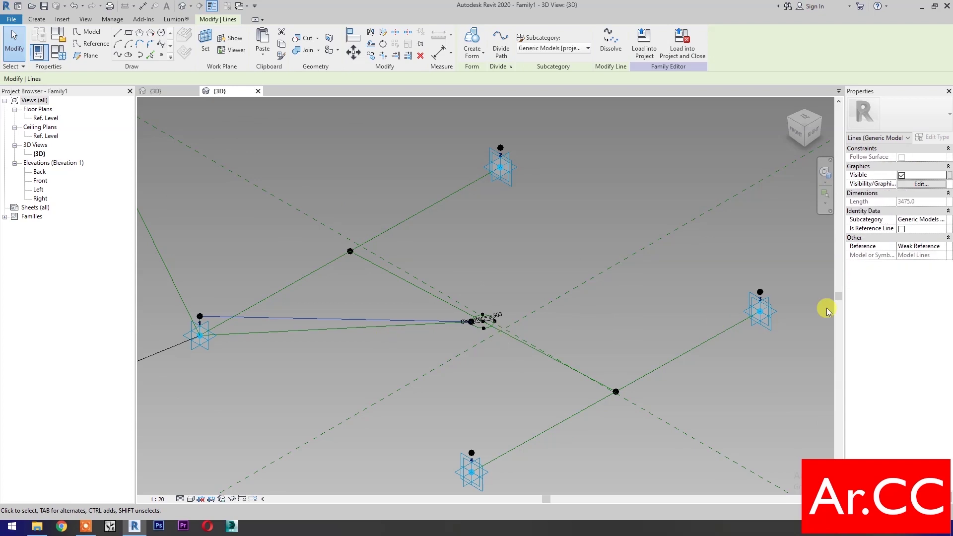
pyautogui.click(901, 229)
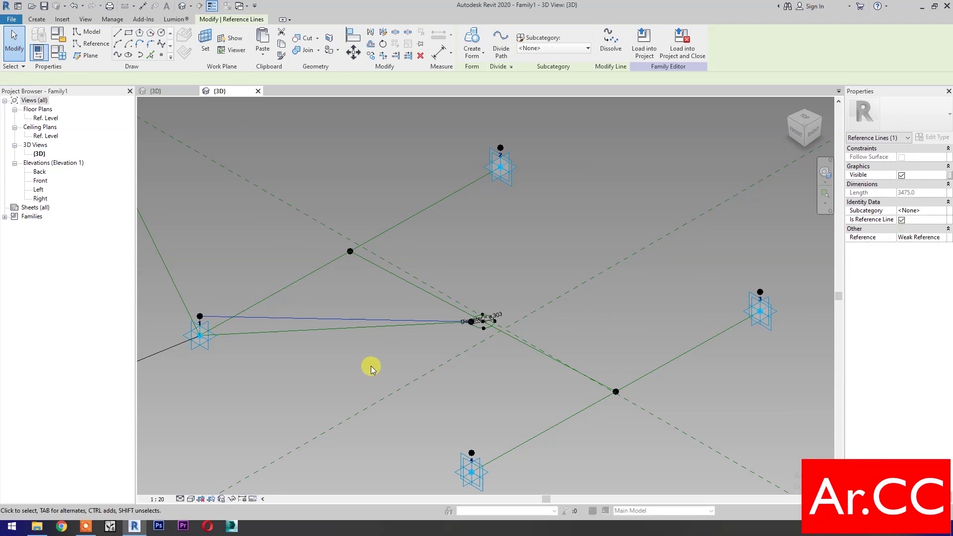
pyautogui.click(370, 365)
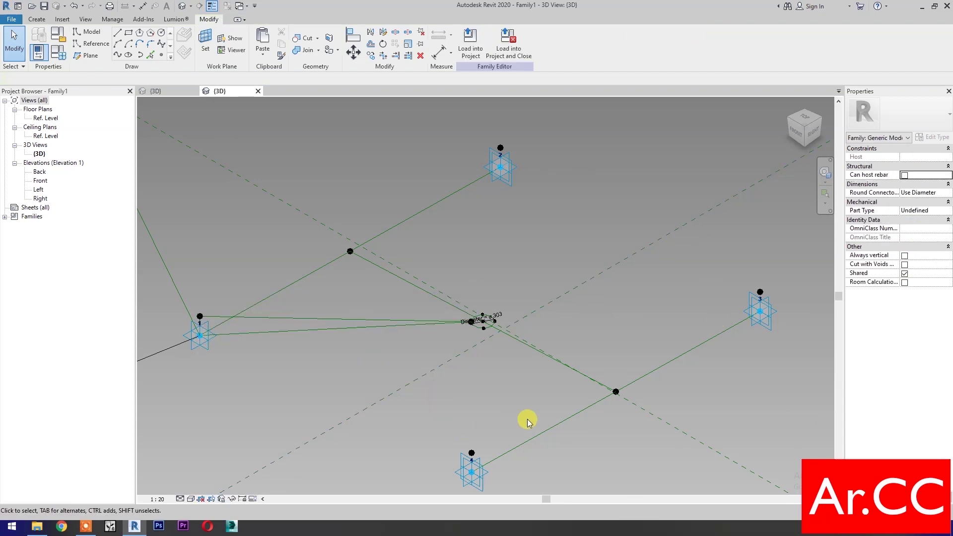
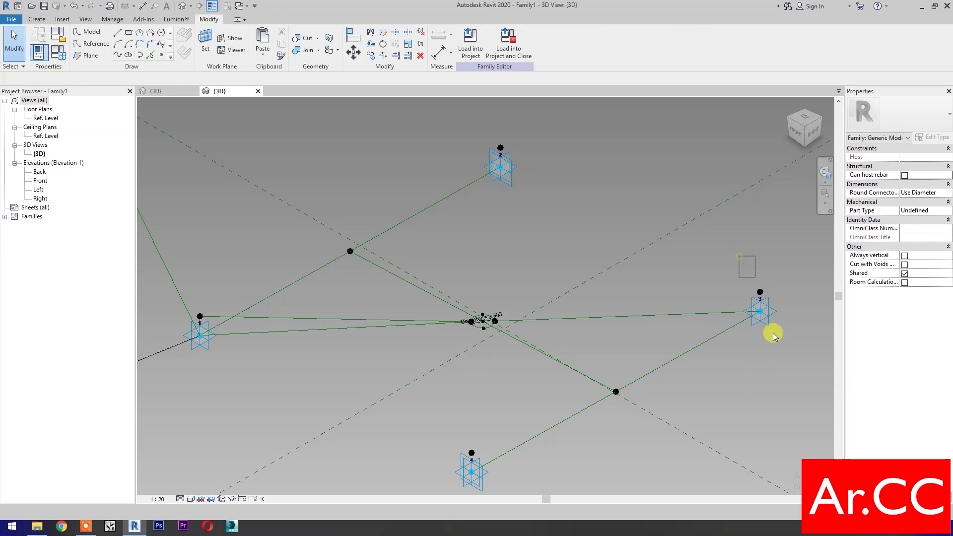
# Join adaptive point 3 to its offset reference point, and that offset point to the nearest circle point, using reference lines
pyautogui.click(663, 365)
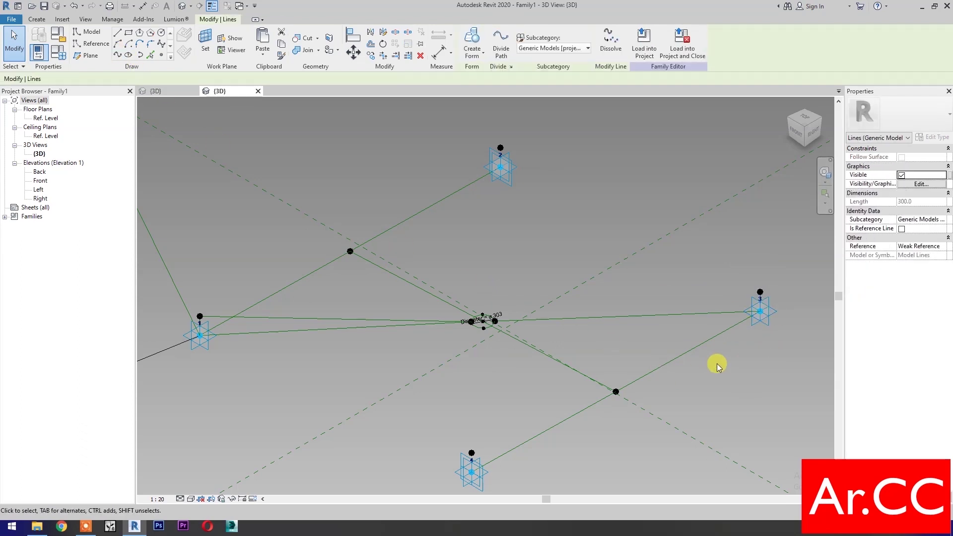
pyautogui.click(710, 391)
pyautogui.click(556, 329)
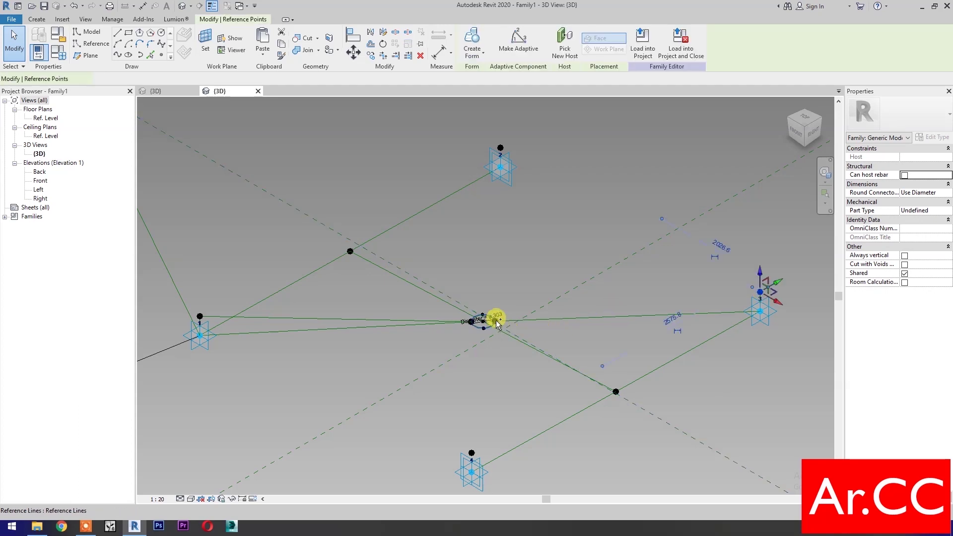
pyautogui.keyDown('ctrl'); pyautogui.click(496, 321); pyautogui.keyUp('ctrl')
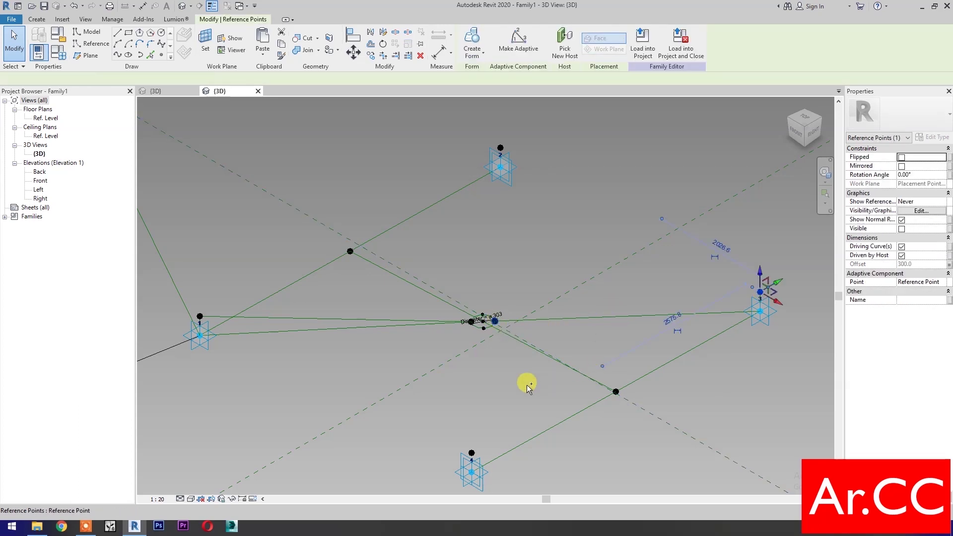
pyautogui.click(117, 55)
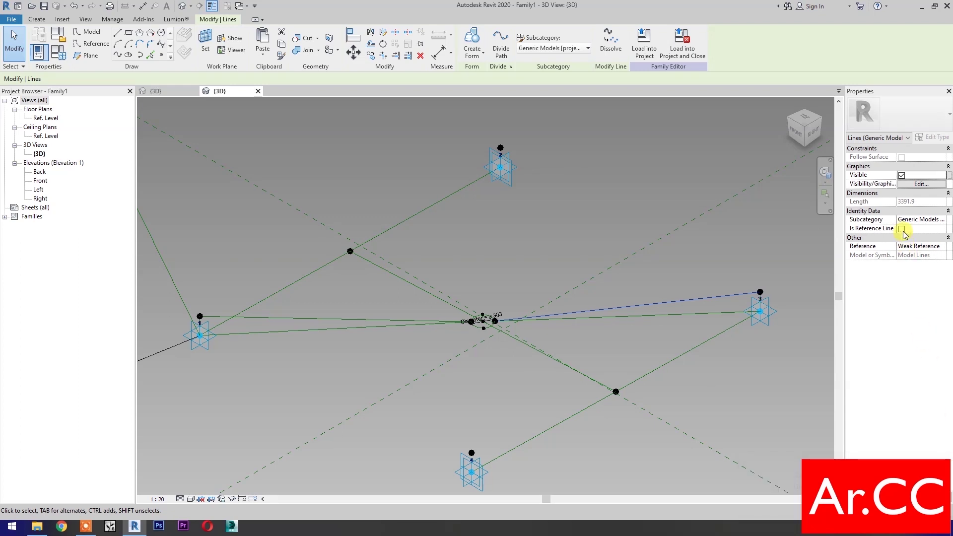
pyautogui.click(901, 228)
pyautogui.click(782, 377)
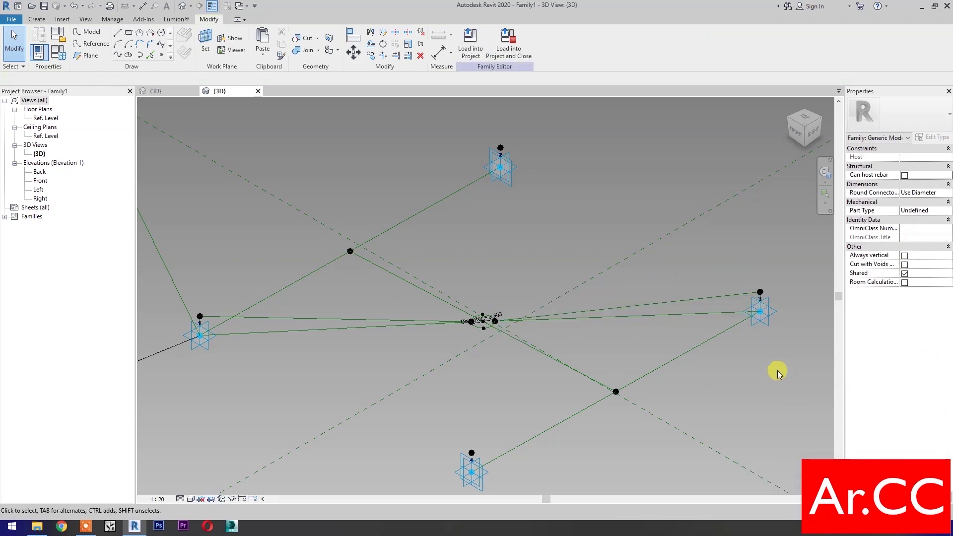
# Connect adaptive point 2 to the nearest point on the central circle with a reference line
pyautogui.click(500, 167)
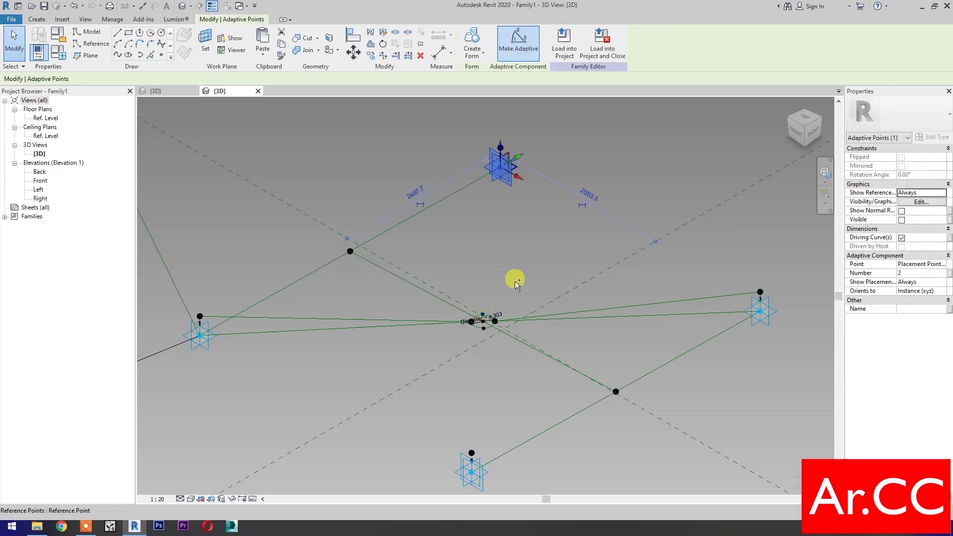
pyautogui.keyDown('ctrl'); pyautogui.click(516, 279); pyautogui.keyUp('ctrl')
pyautogui.click(117, 55)
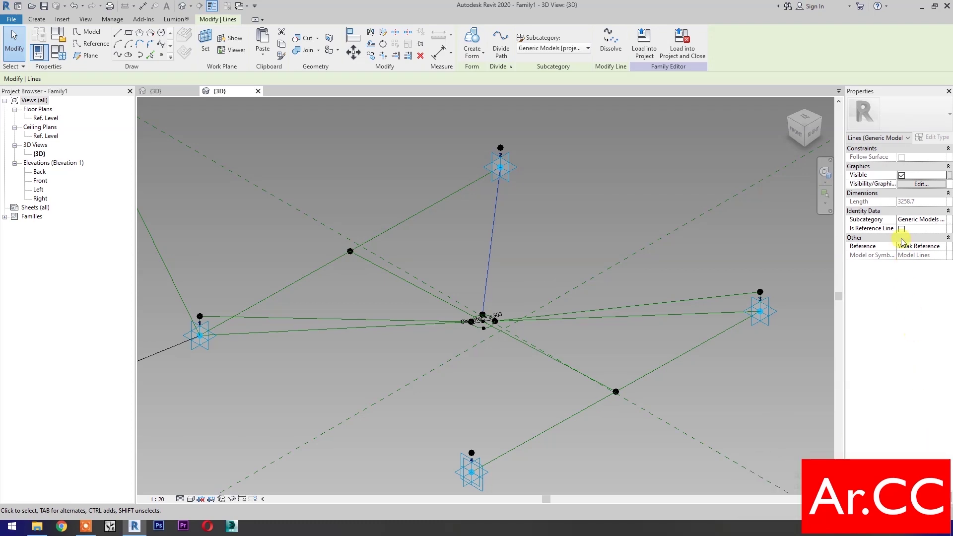
pyautogui.click(901, 228)
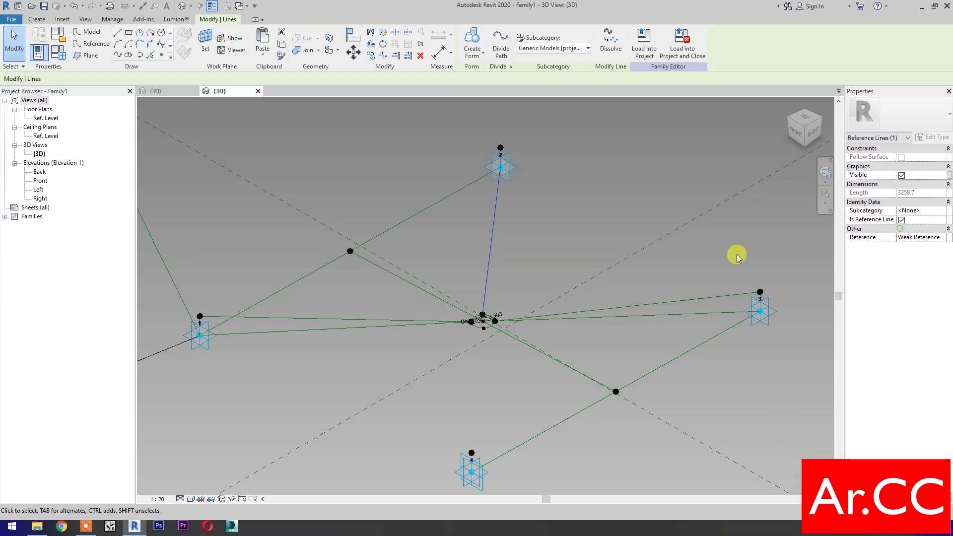
# Join adaptive point 2 to the offset reference point above it with a vertical reference line
pyautogui.click(574, 245)
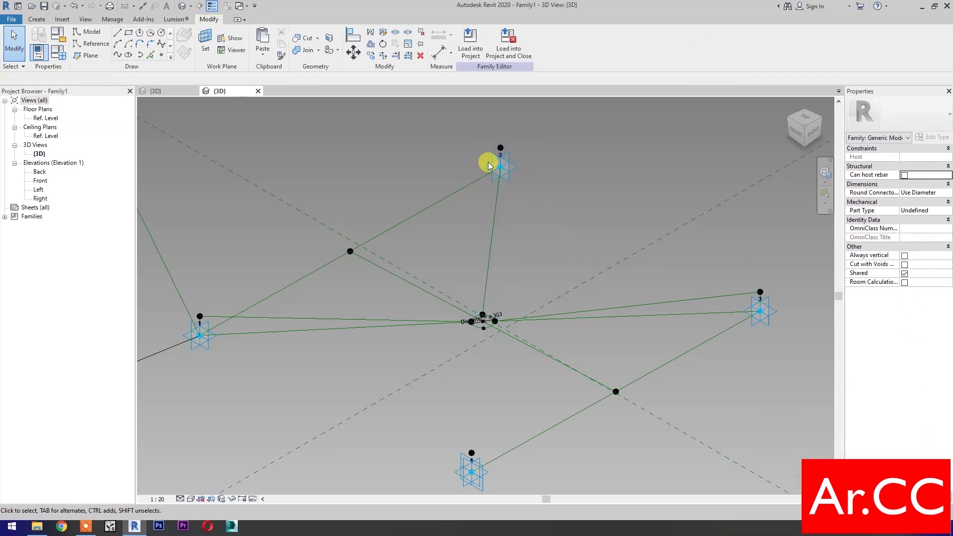
pyautogui.moveTo(546, 221); pyautogui.dragTo(544, 224)
pyautogui.click(547, 223)
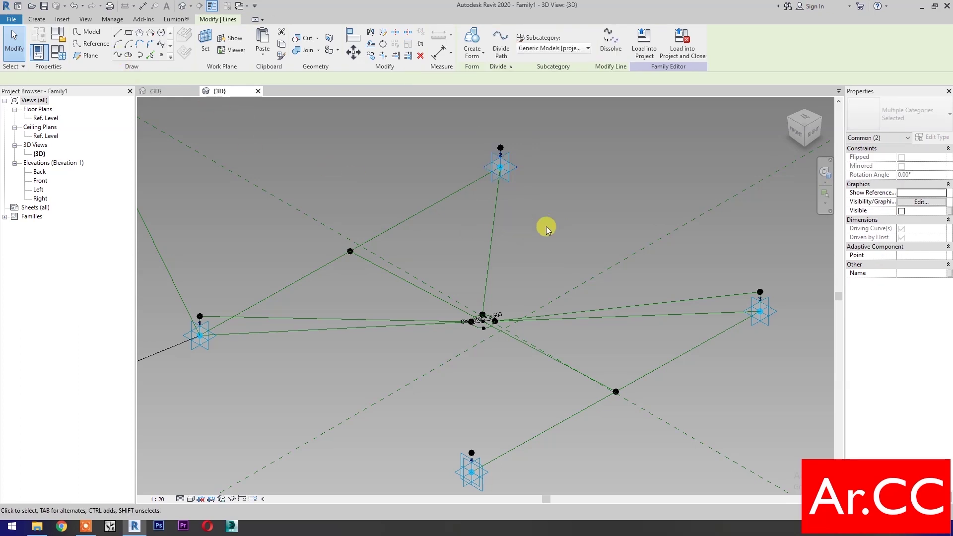
pyautogui.click(901, 229)
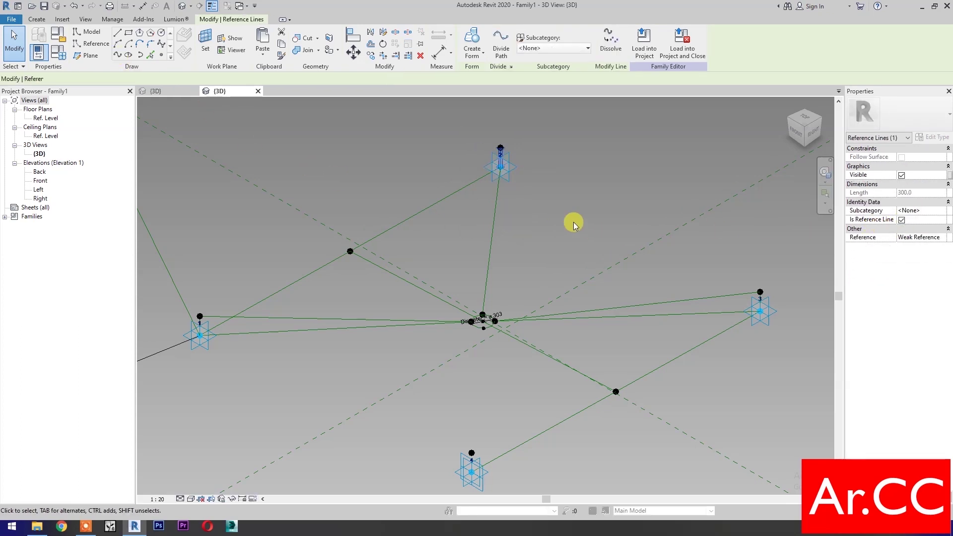
pyautogui.click(573, 222)
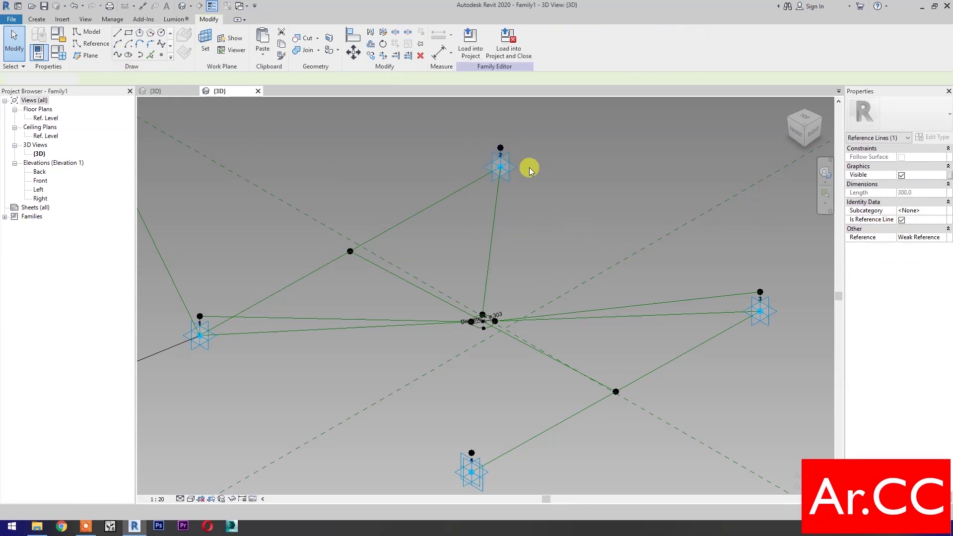
# Connect the offset reference point above adaptive point 2 to the nearest point on the central circle with a reference line
pyautogui.click(501, 148)
pyautogui.click(482, 314)
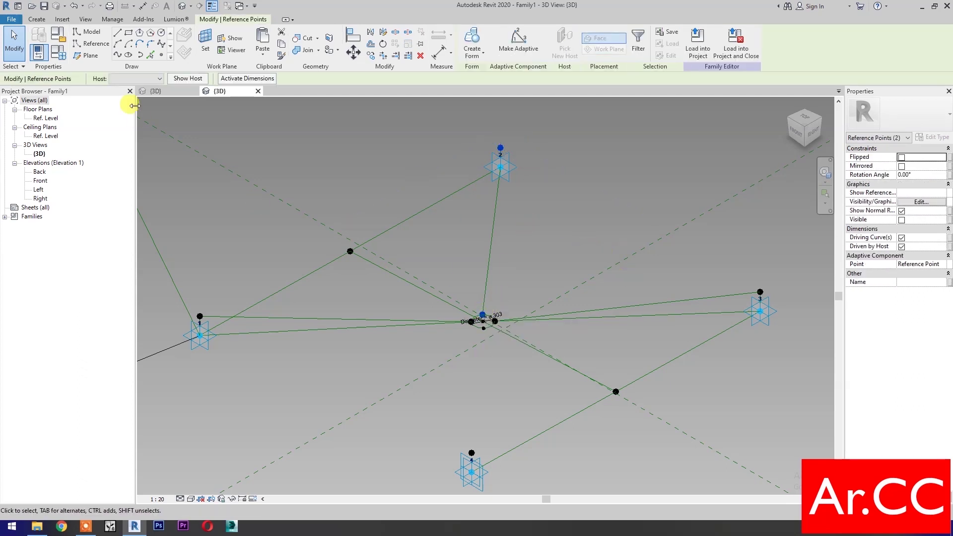
pyautogui.click(118, 55)
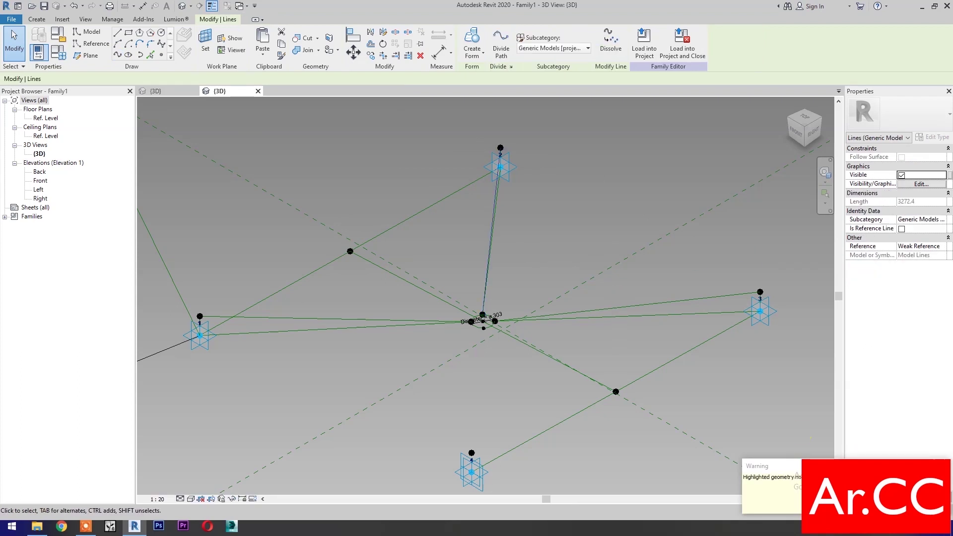
pyautogui.click(901, 228)
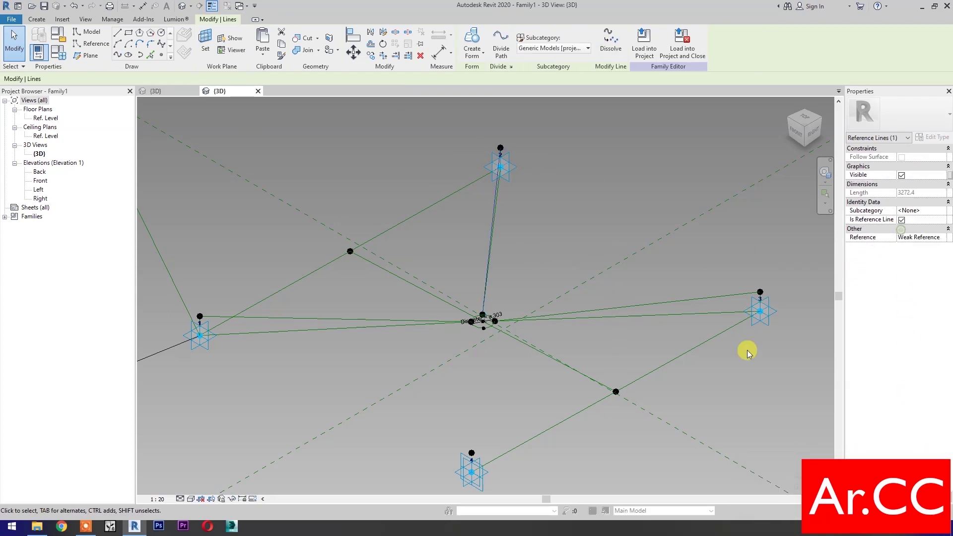
pyautogui.click(565, 460)
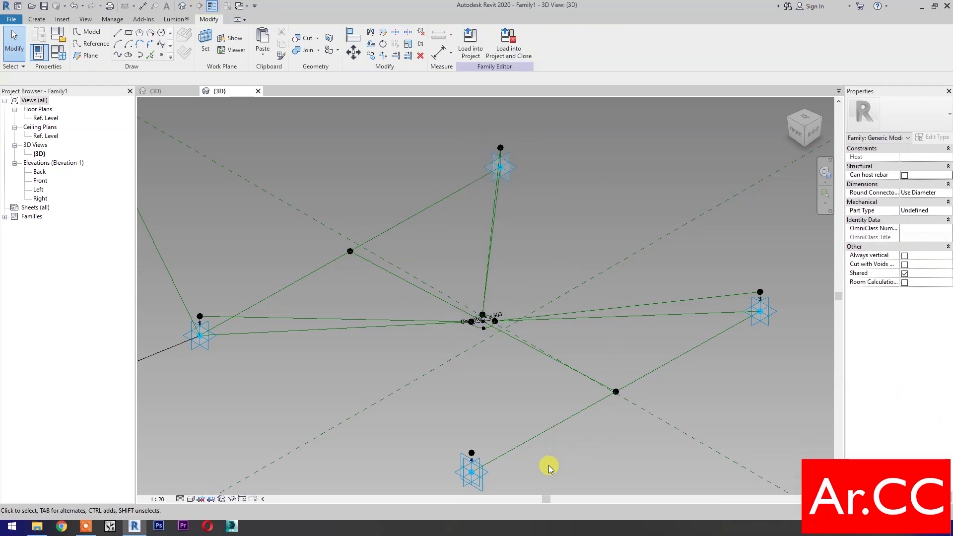
# Connect adaptive point 4 to the nearest point on the central circle with a reference line
pyautogui.click(484, 334)
pyautogui.keyDown('ctrl'); pyautogui.click(471, 471); pyautogui.keyUp('ctrl')
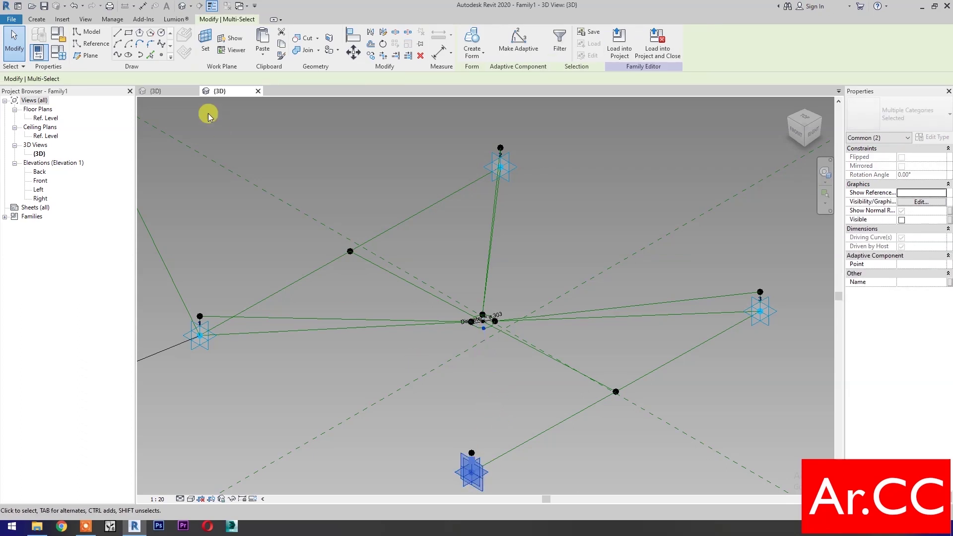
pyautogui.click(118, 55)
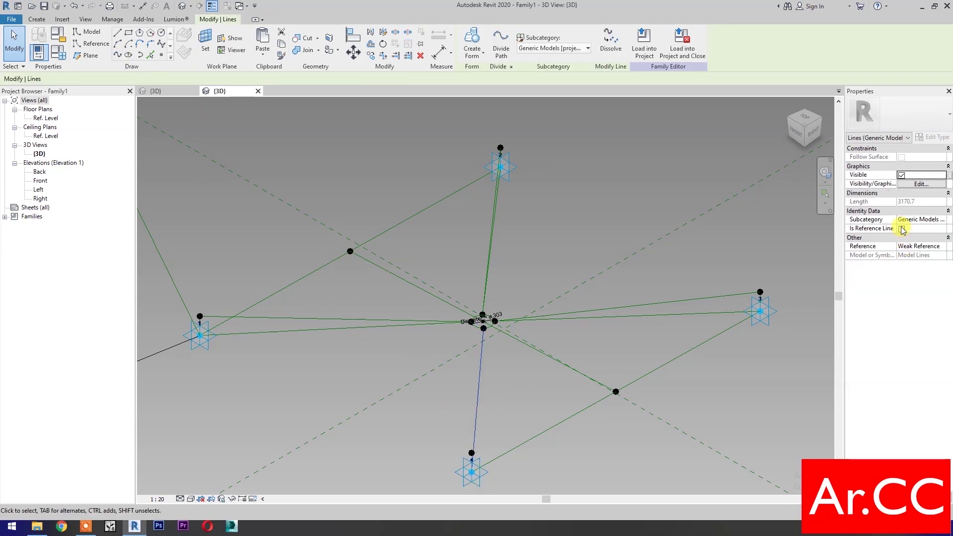
pyautogui.click(902, 228)
pyautogui.click(444, 421)
# Join adaptive point 4 to the offset reference point above it with a vertical reference line
pyautogui.moveTo(431, 422); pyautogui.dragTo(531, 470)
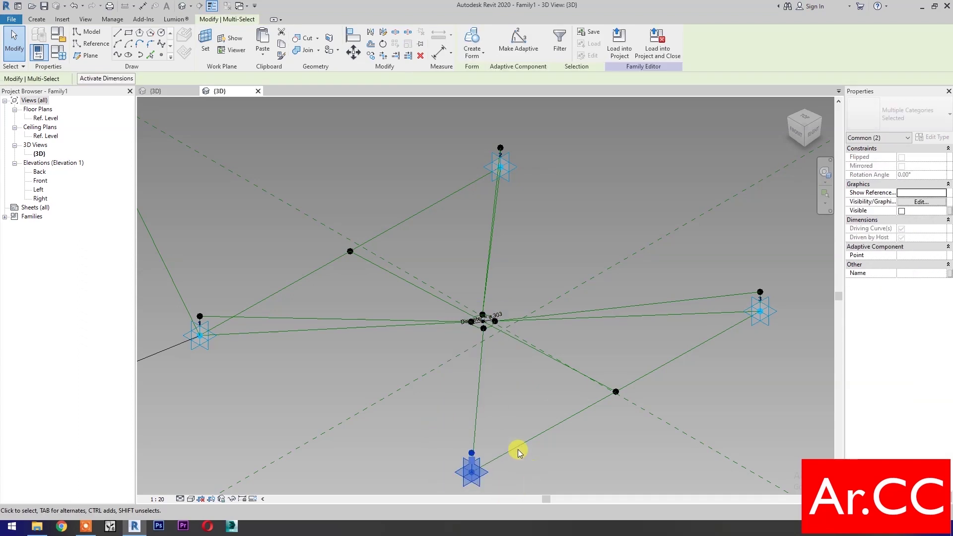
pyautogui.click(525, 406)
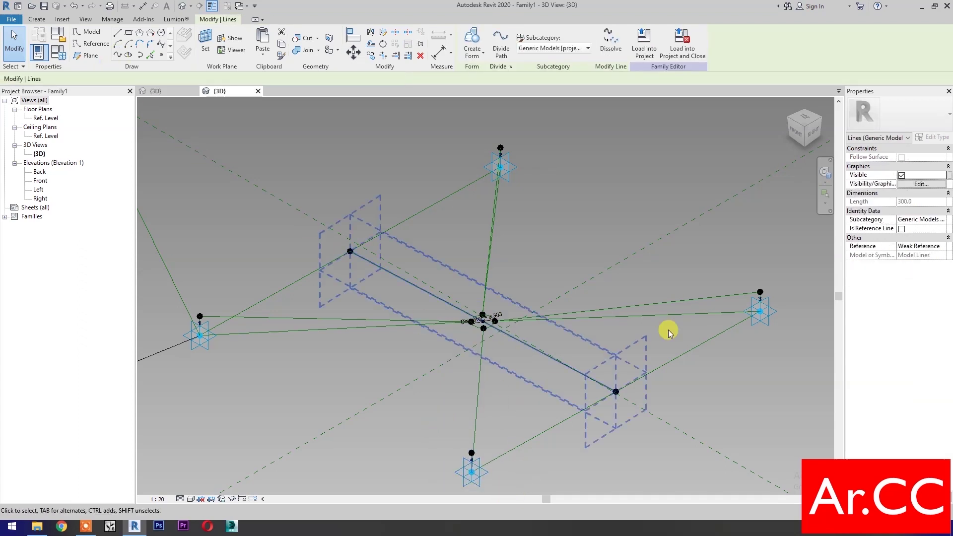
pyautogui.click(596, 381)
pyautogui.click(524, 396)
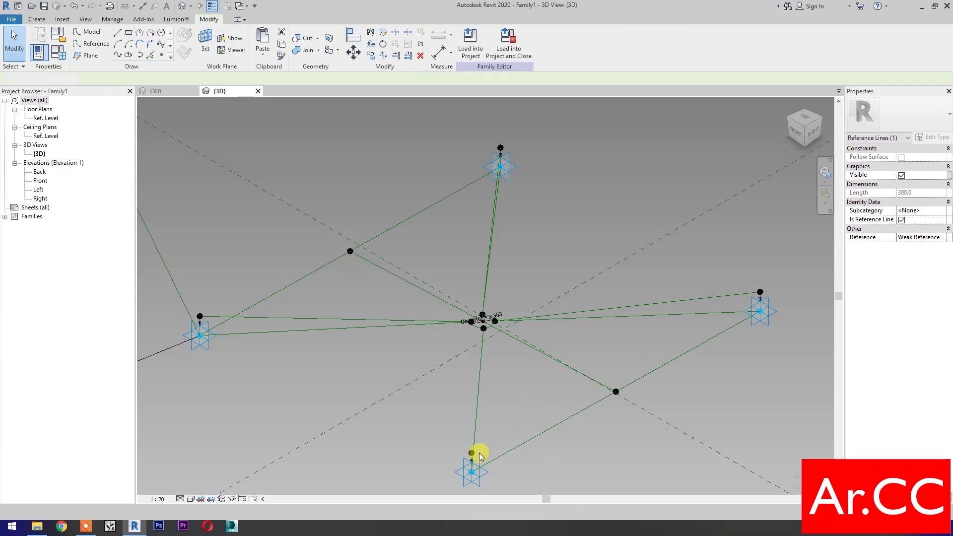
# Connect the offset reference point above adaptive point 4 to the nearest circle point with a reference line
pyautogui.click(483, 327)
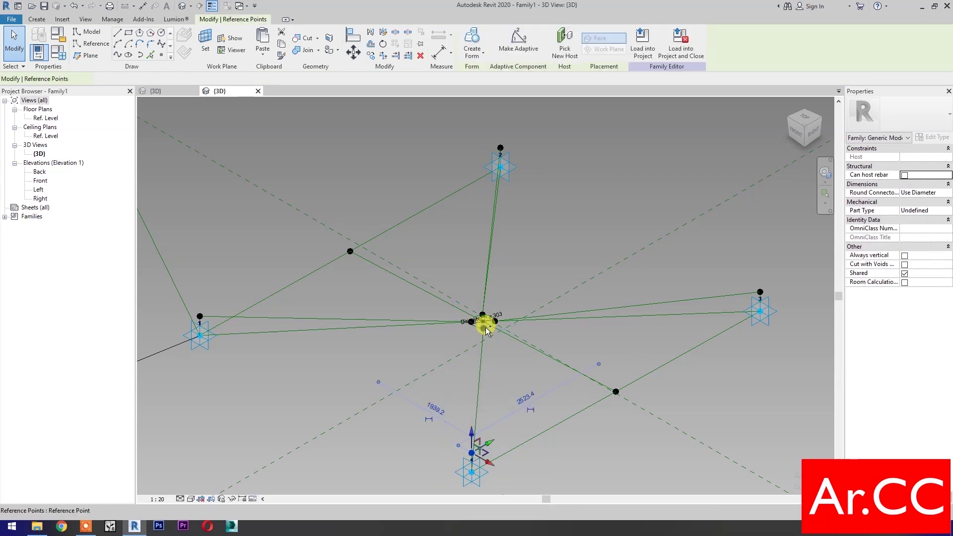
pyautogui.click(480, 377)
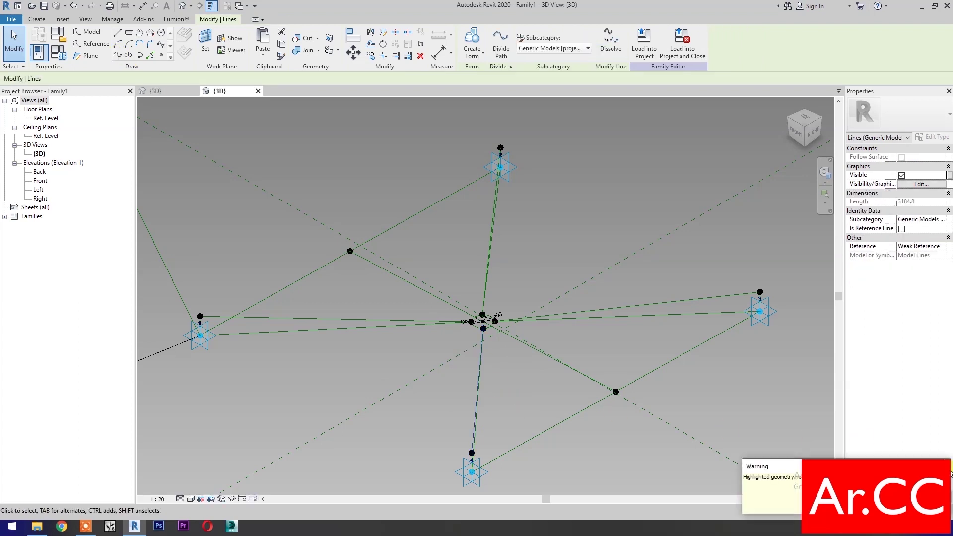
pyautogui.click(901, 230)
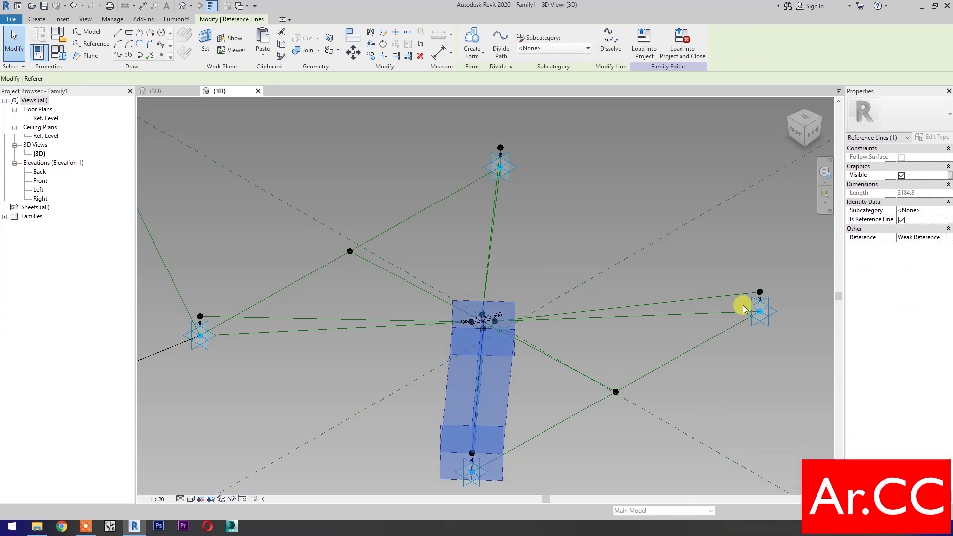
# Create a solid form between the triangular reference-line profiles at adaptive points 1 and 2
pyautogui.click(824, 172)
pyautogui.moveTo(694, 313); pyautogui.dragTo(661, 306)
pyautogui.press('Escape')
pyautogui.click(683, 284)
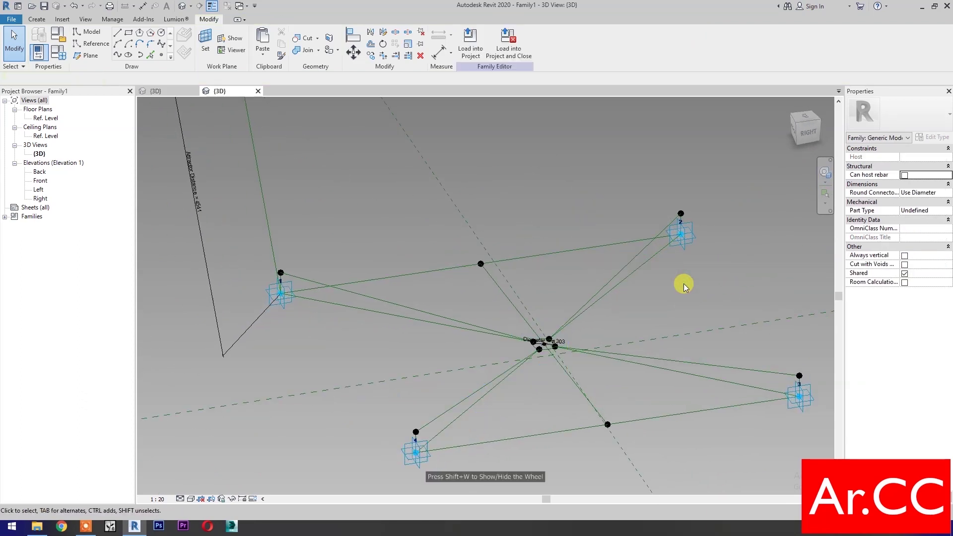
pyautogui.press('Tab')
pyautogui.click(450, 321)
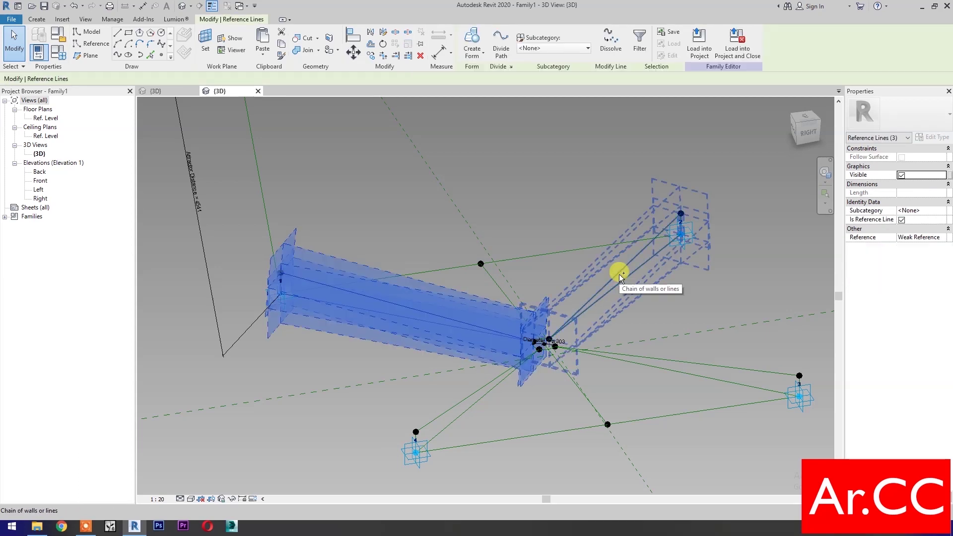
pyautogui.keyDown('ctrl'); pyautogui.click(632, 290); pyautogui.keyUp('ctrl')
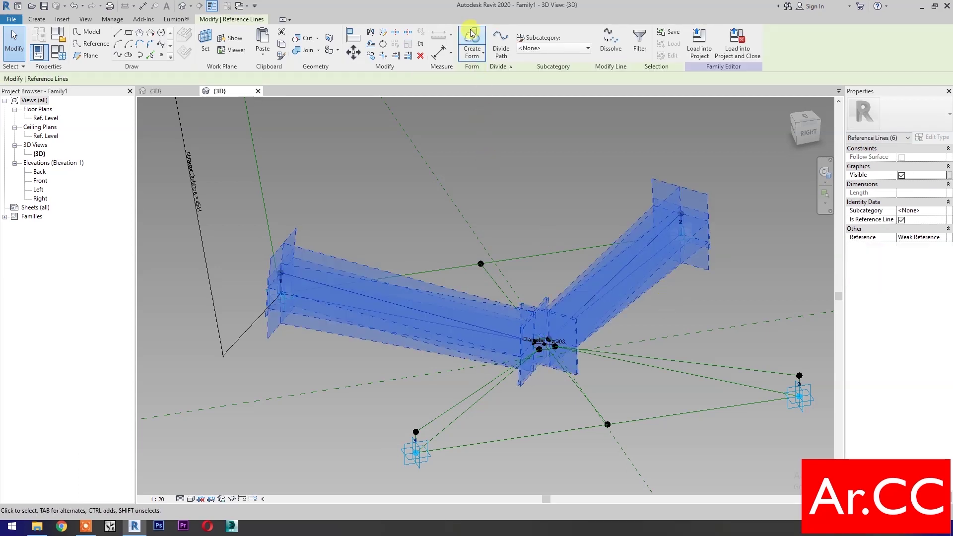
pyautogui.click(479, 53)
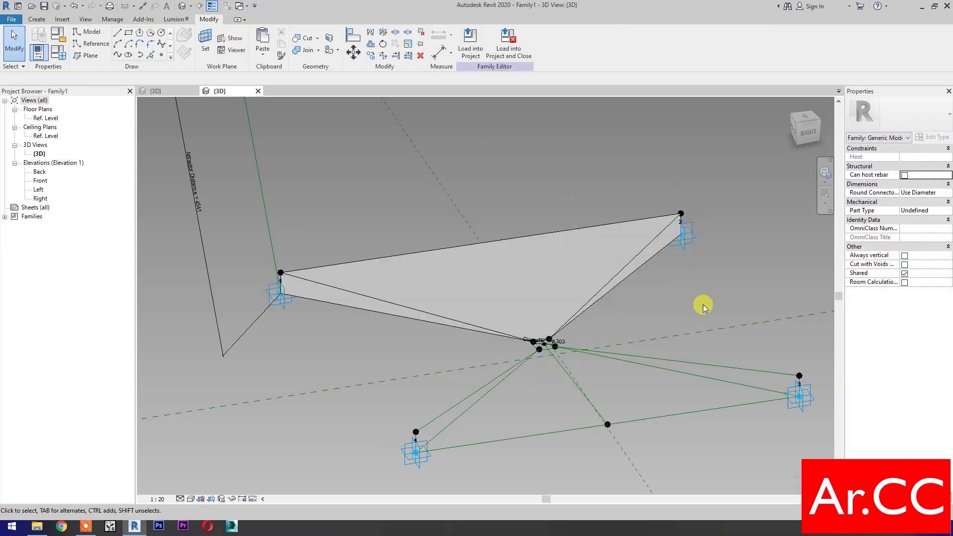
# Create a solid form between the triangular reference-line profiles at adaptive points 2 and 3
pyautogui.press('Tab')
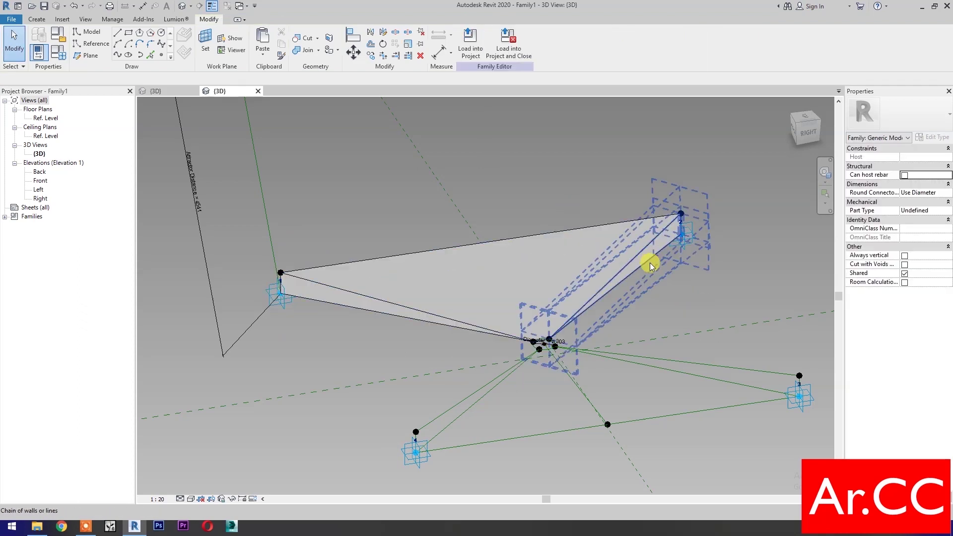
pyautogui.click(686, 289)
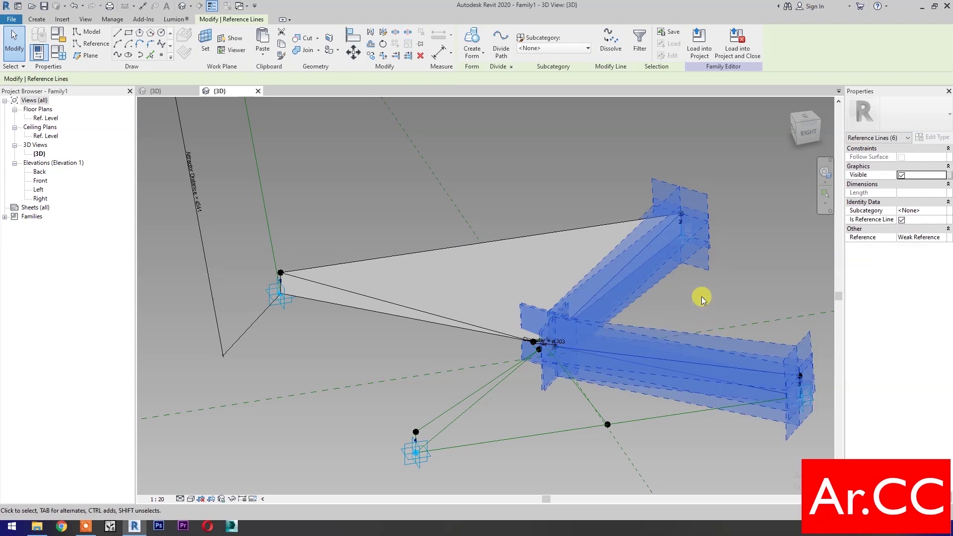
pyautogui.click(472, 40)
pyautogui.click(562, 310)
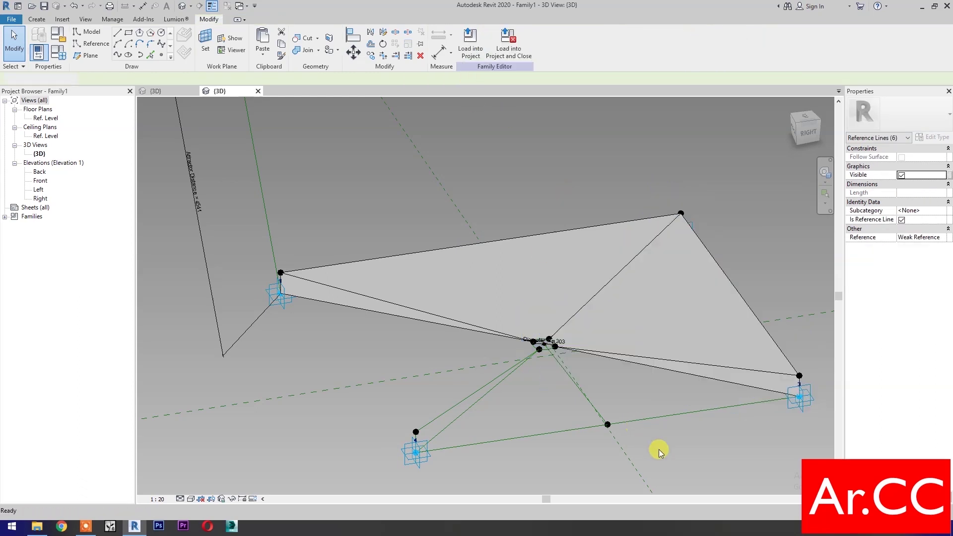
# Create the two remaining solid forms, between the profiles at adaptive points 3 and 4 and between those at points 4 and 1
pyautogui.click(677, 373)
pyautogui.click(472, 55)
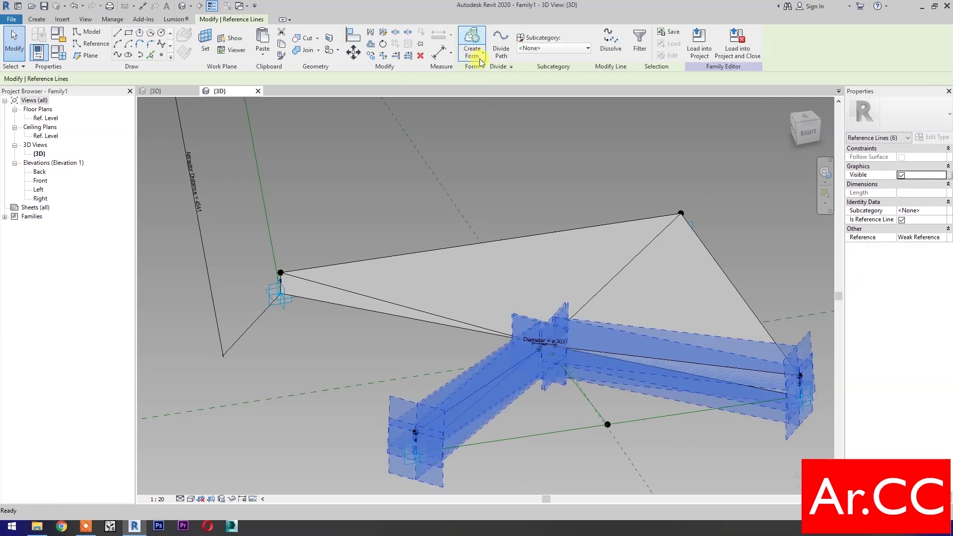
pyautogui.click(401, 302)
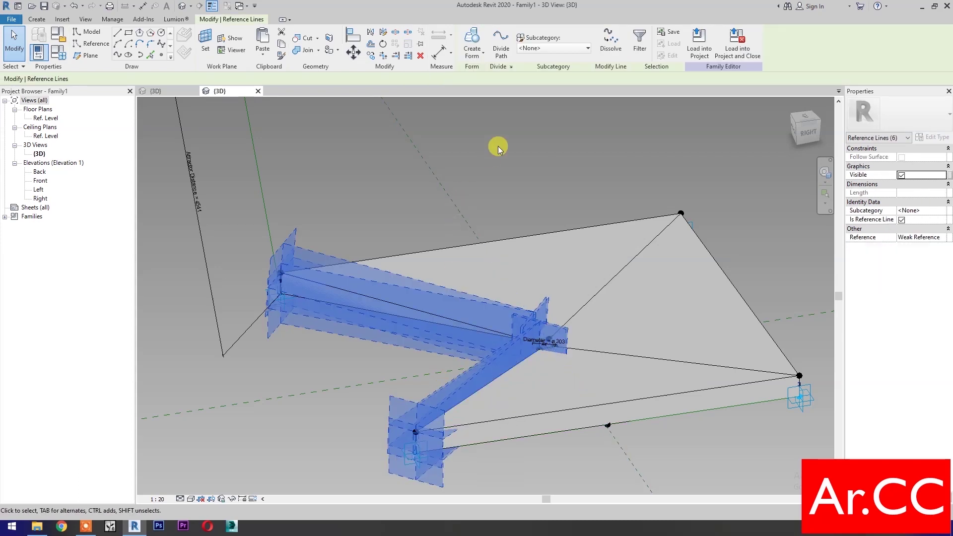
pyautogui.click(472, 49)
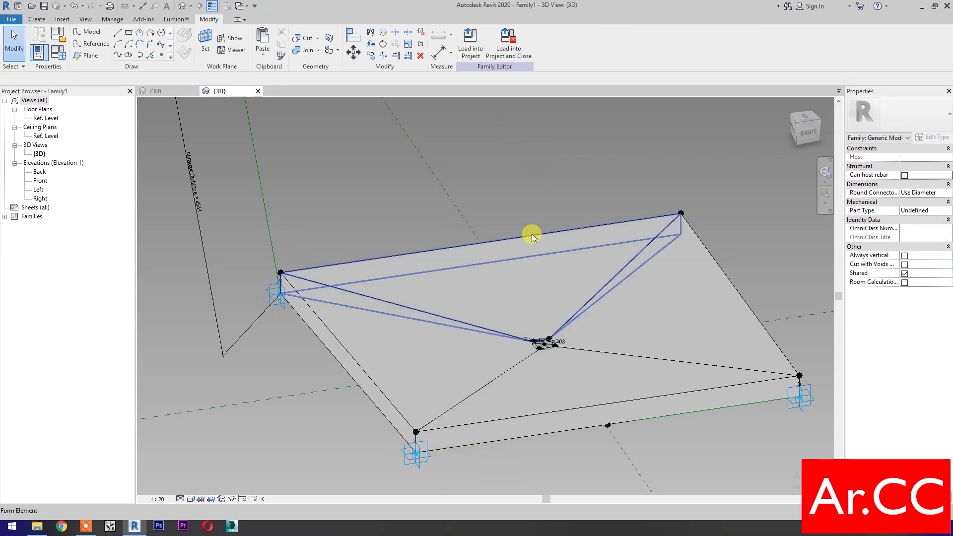
# Associate the material of all four panel forms with a new instance family parameter named Pattern Finish, grouped under Materials and Finishes
pyautogui.click(562, 241)
pyautogui.keyDown('ctrl'); pyautogui.click(631, 399); pyautogui.keyUp('ctrl')
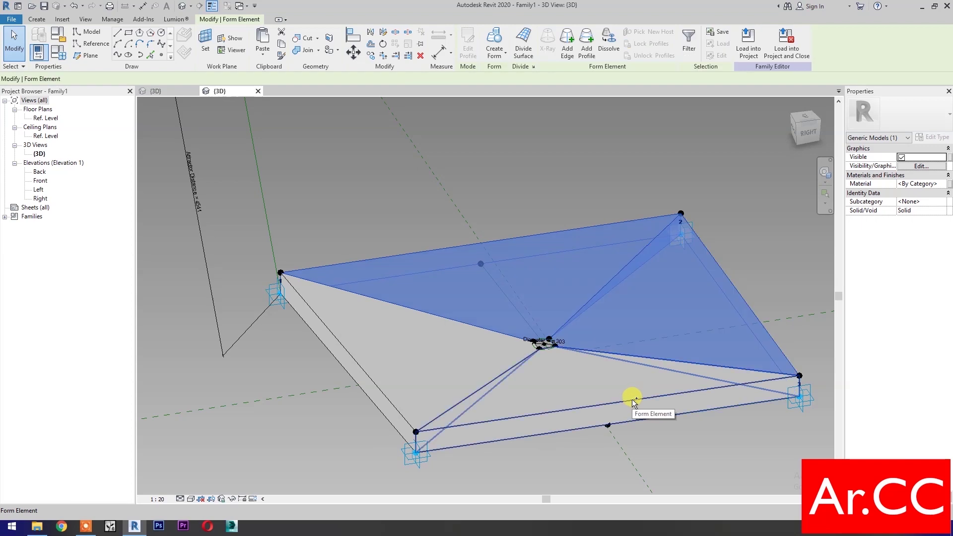
pyautogui.keyDown('ctrl'); pyautogui.click(386, 394); pyautogui.keyUp('ctrl')
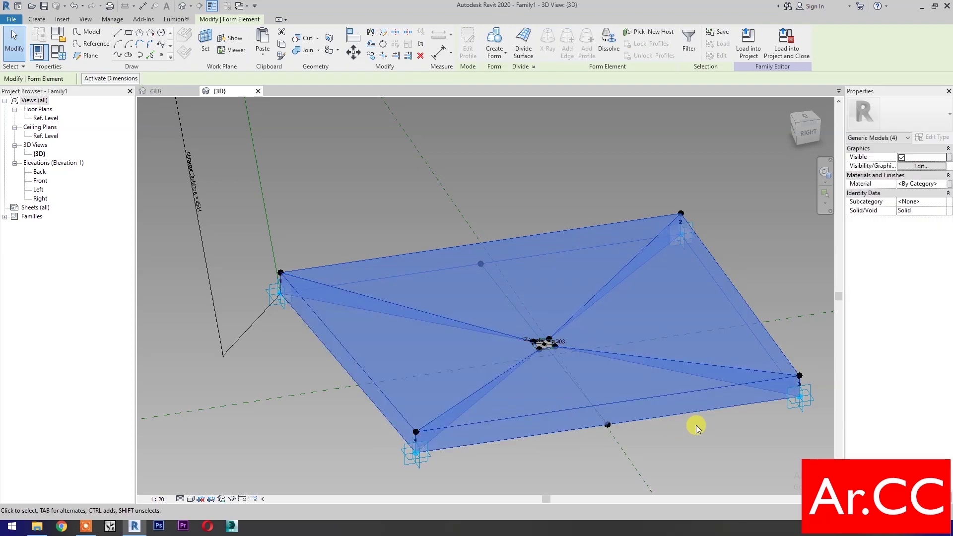
pyautogui.click(948, 185)
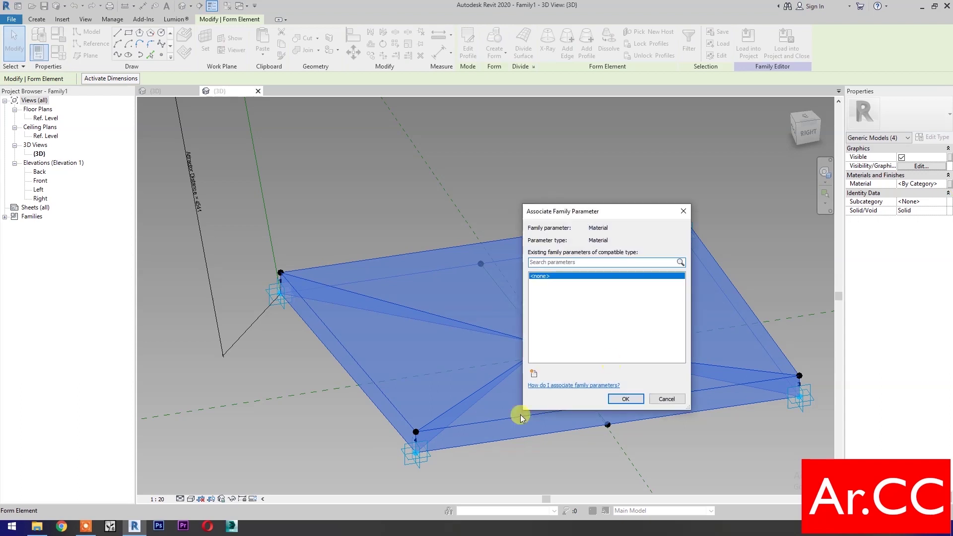
pyautogui.click(533, 373)
pyautogui.write('Pattern Finish')
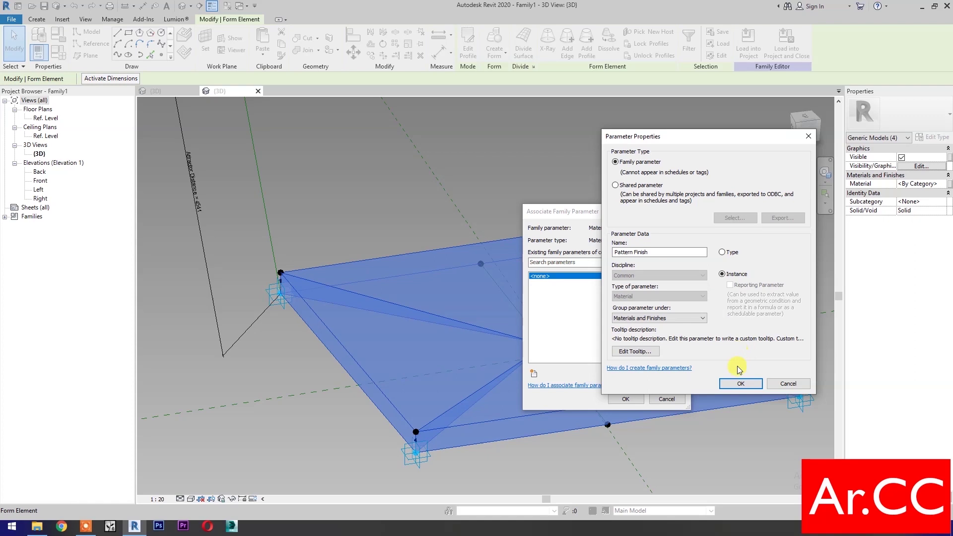
pyautogui.click(735, 386)
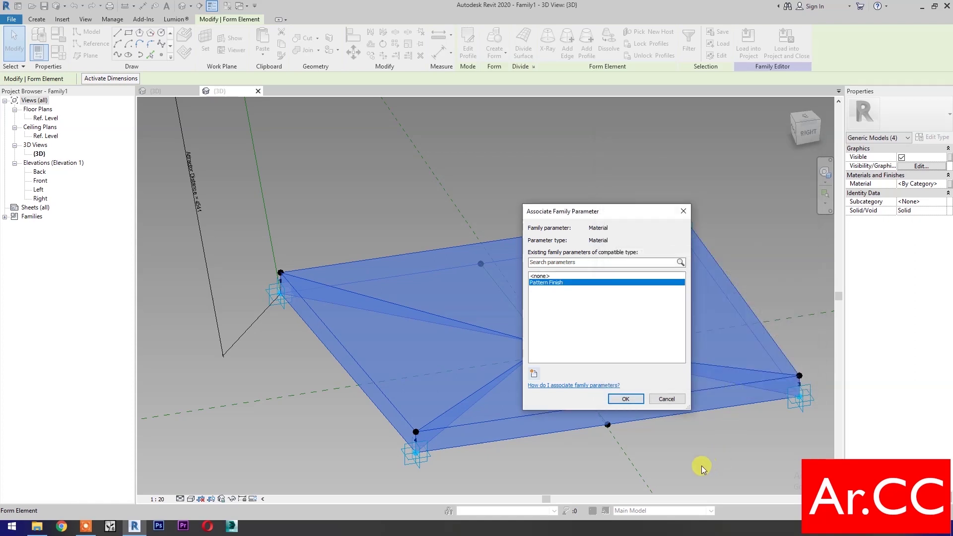
pyautogui.click(621, 399)
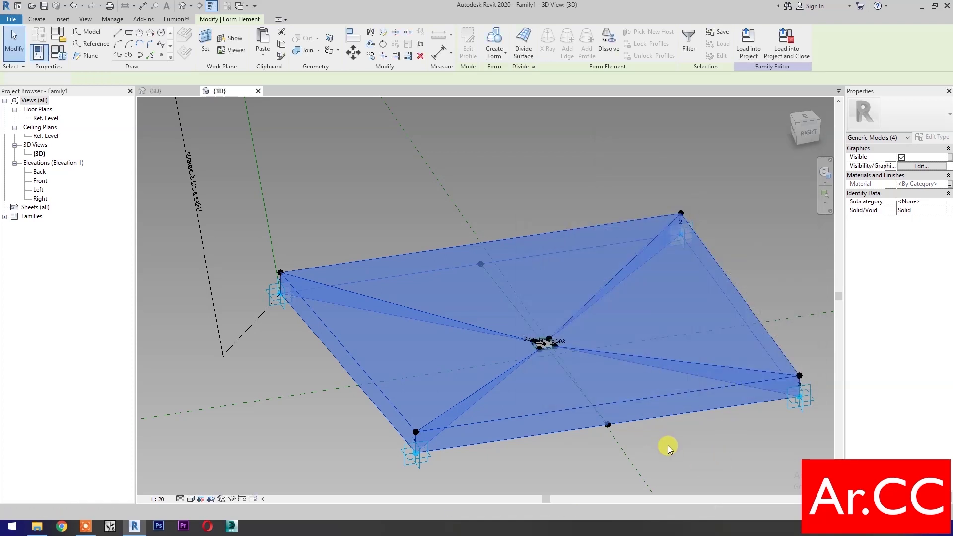
pyautogui.click(668, 445)
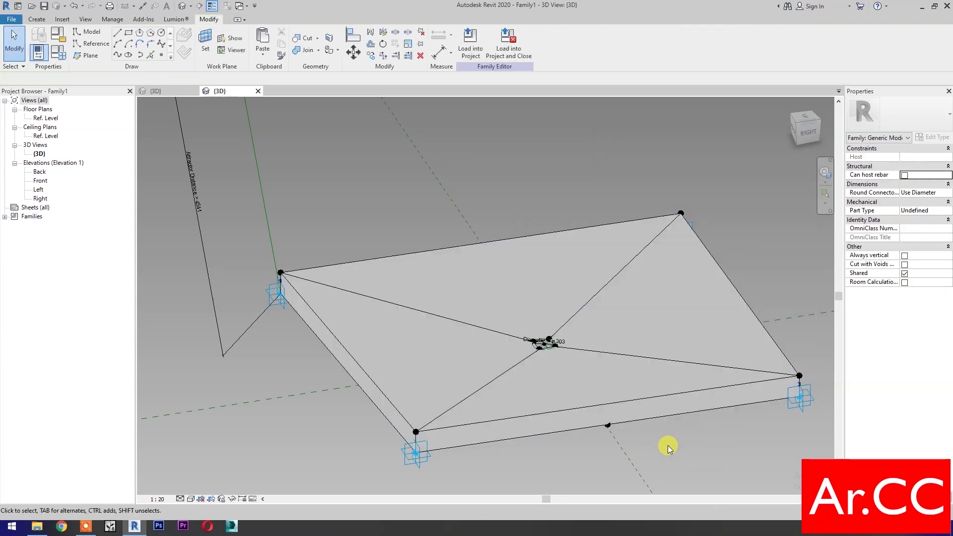
# Turn off the Shared option in the family's properties
pyautogui.click(796, 126)
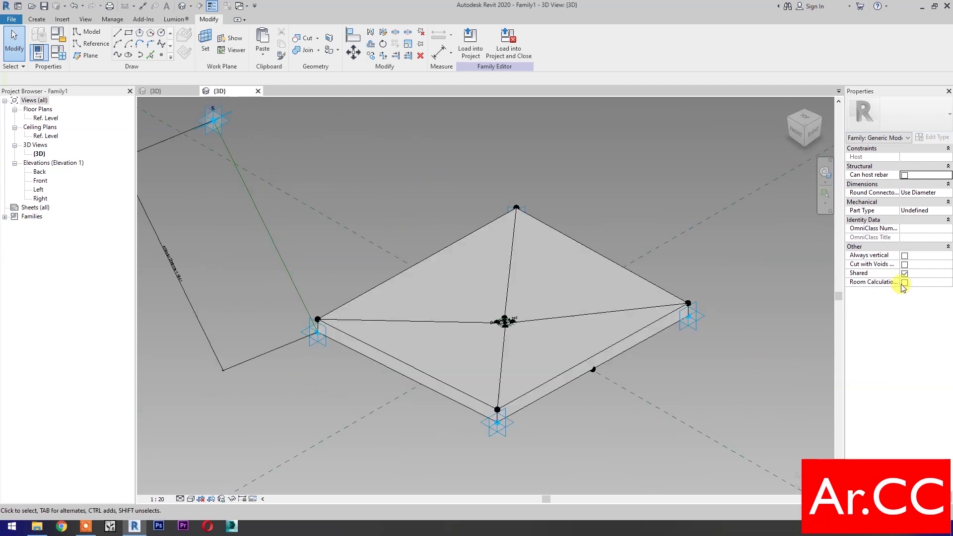
pyautogui.click(904, 274)
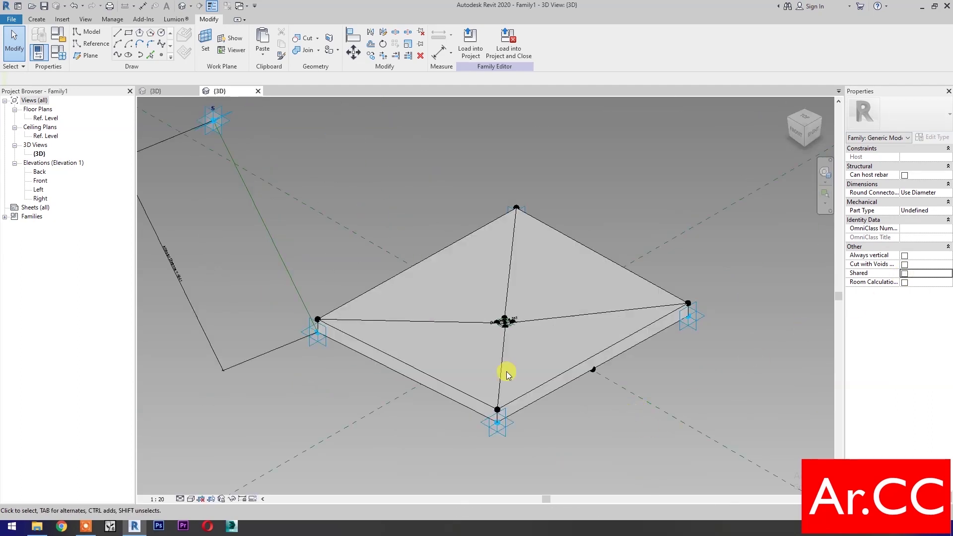
# Save the panel family to the Desktop as Adaptive Screen Attractor
pyautogui.click(44, 6)
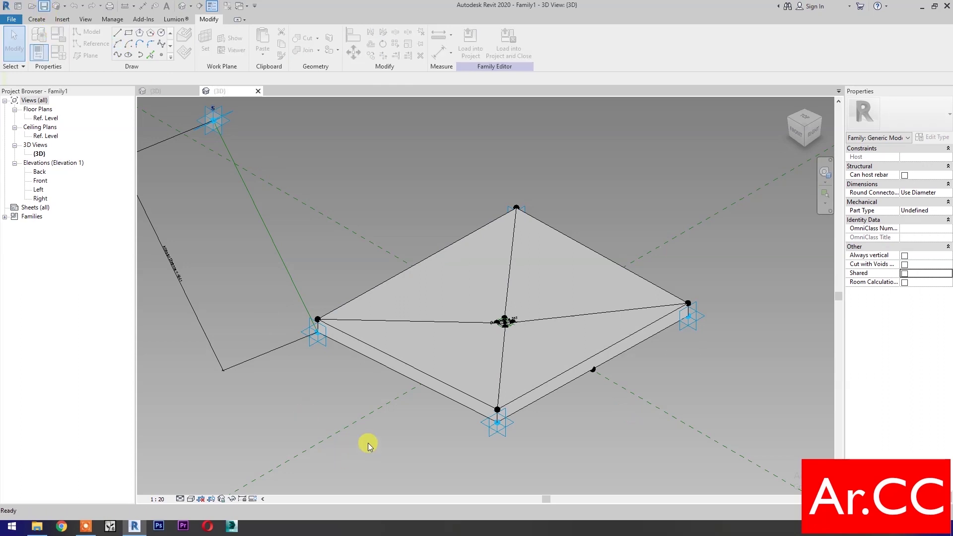
pyautogui.write('Adaptive Screen Attra')
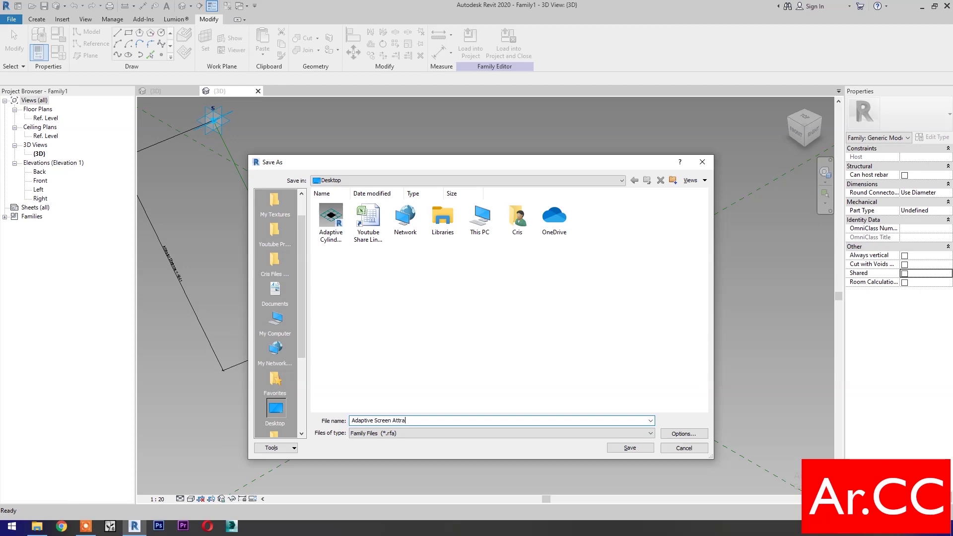
pyautogui.click(610, 449)
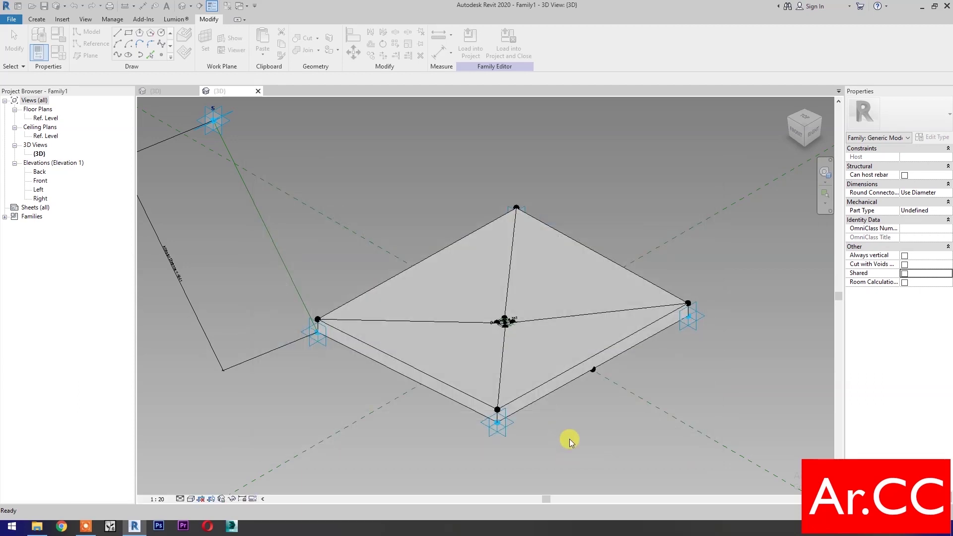
# Create a new family from the Metric Generic Model Pattern Based template
pyautogui.click(15, 23)
pyautogui.moveTo(20, 59)
pyautogui.click(117, 88)
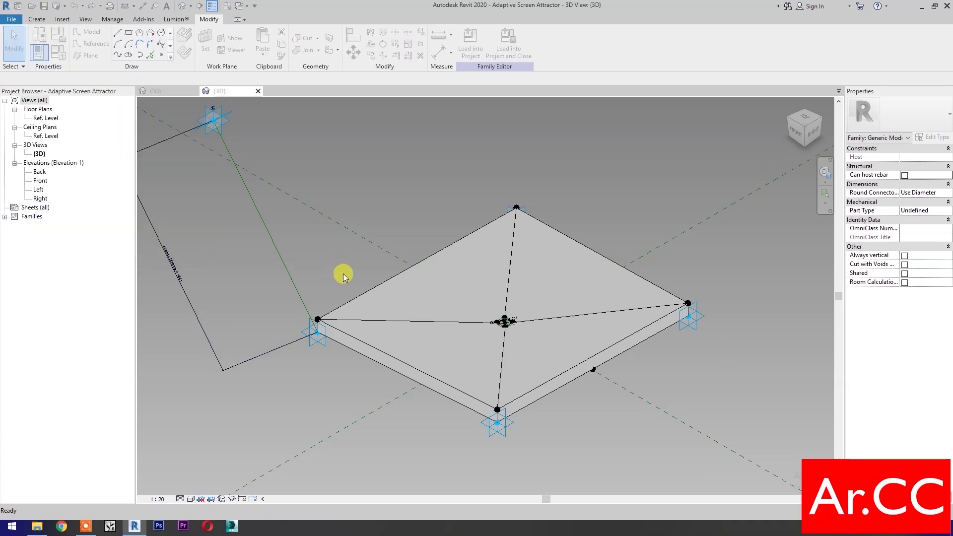
pyautogui.scroll(-5, 541, 236)
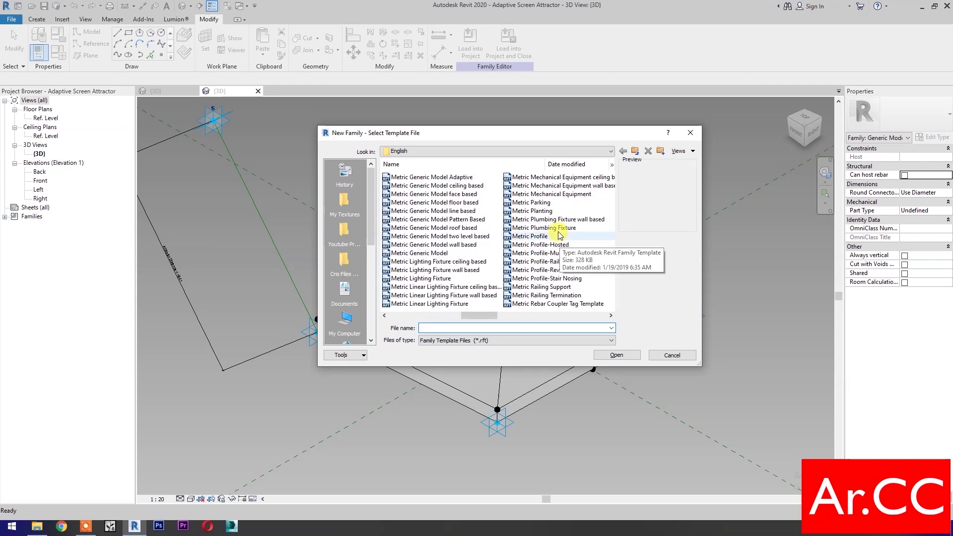
pyautogui.click(433, 220)
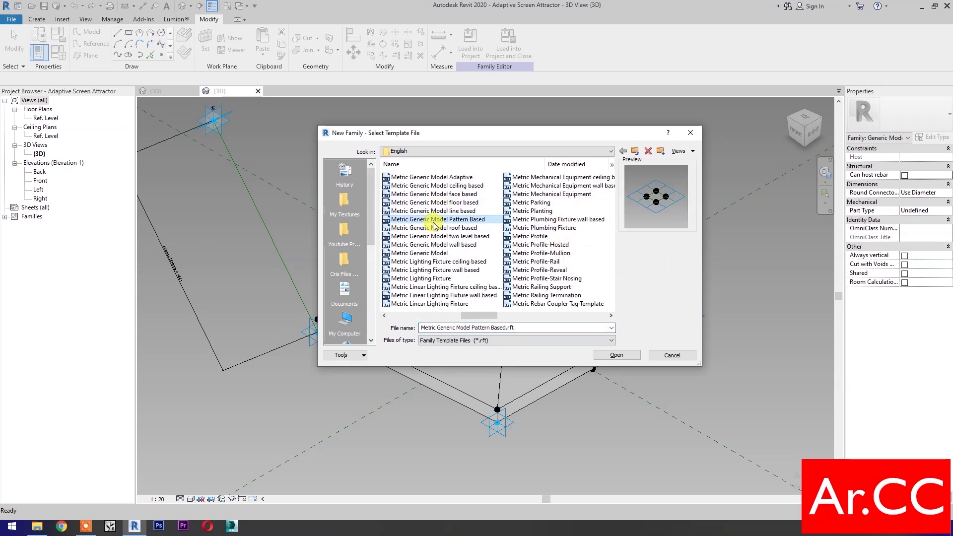
pyautogui.click(615, 355)
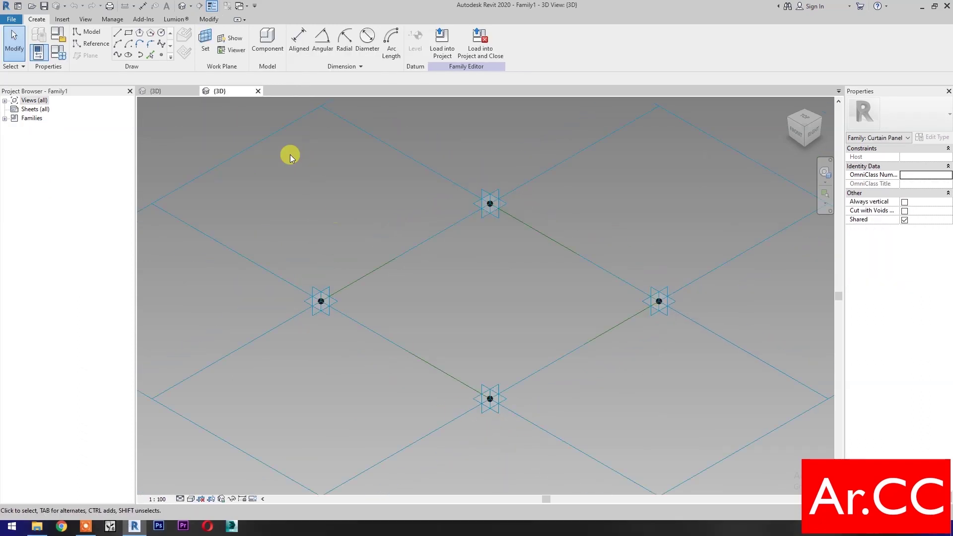
# Place a reference point on adaptive point 1 and another on the diagonally opposite adaptive point, using each point's own work plane
pyautogui.click(162, 55)
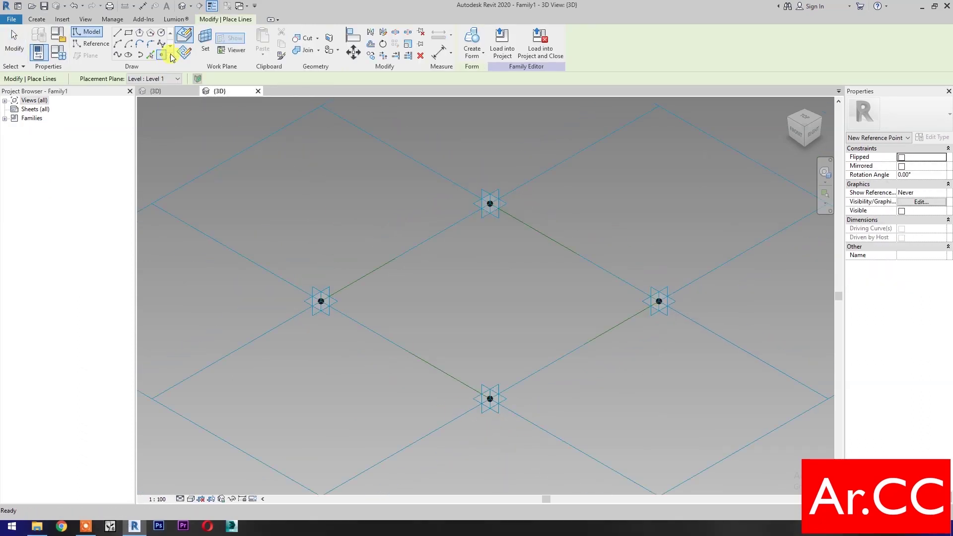
pyautogui.press('Escape')
pyautogui.press('Escape')
pyautogui.press('Return')
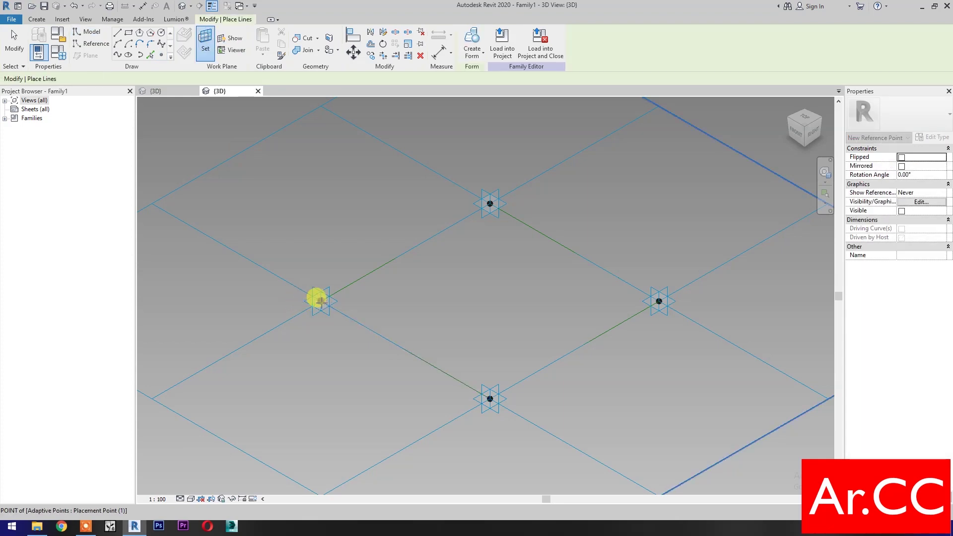
pyautogui.click(320, 300)
pyautogui.click(206, 50)
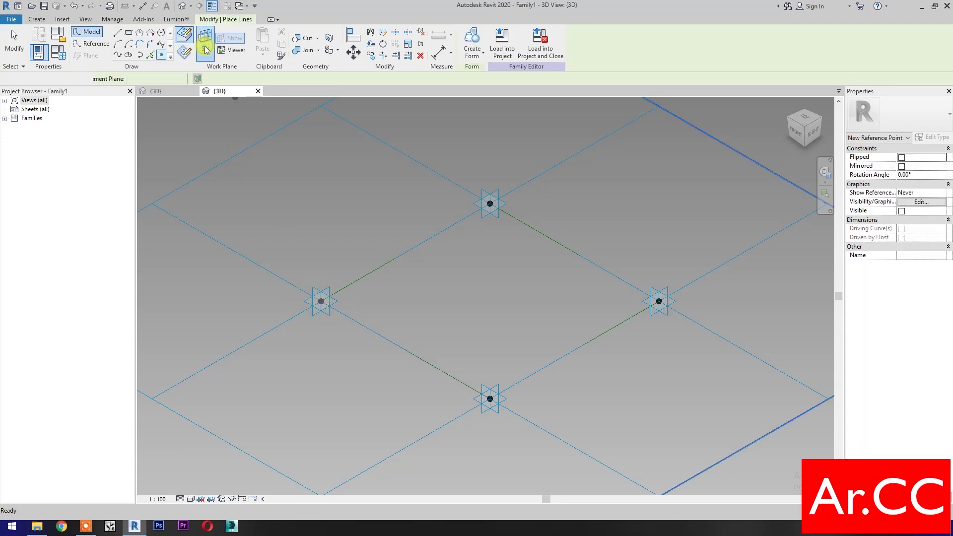
pyautogui.click(651, 308)
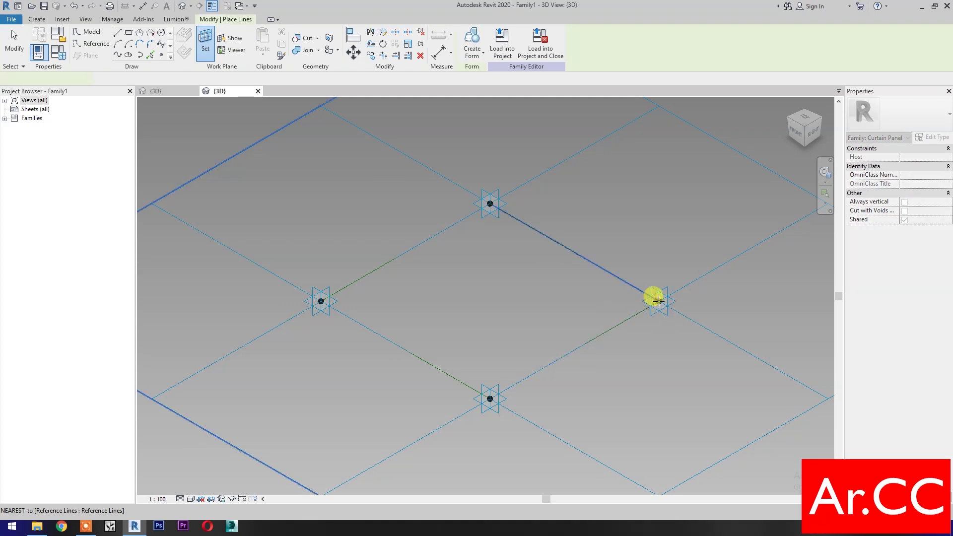
pyautogui.press('Escape')
# Filter the selection at the two opposite corners down to the hosted reference points and set their offset to 1000
pyautogui.moveTo(308, 361); pyautogui.dragTo(336, 255)
pyautogui.keyDown('ctrl'); pyautogui.moveTo(637, 361); pyautogui.dragTo(662, 276); pyautogui.keyUp('ctrl')
pyautogui.click(500, 46)
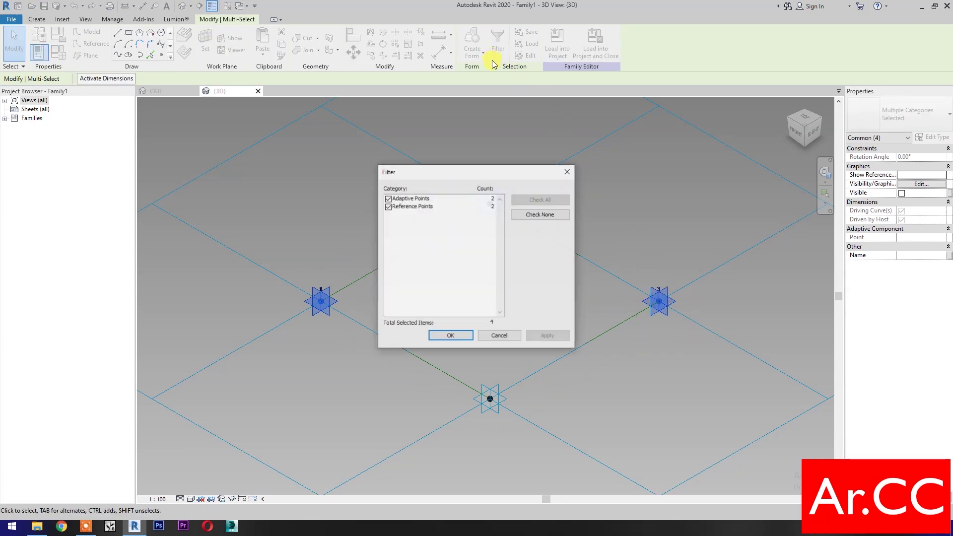
pyautogui.click(526, 216)
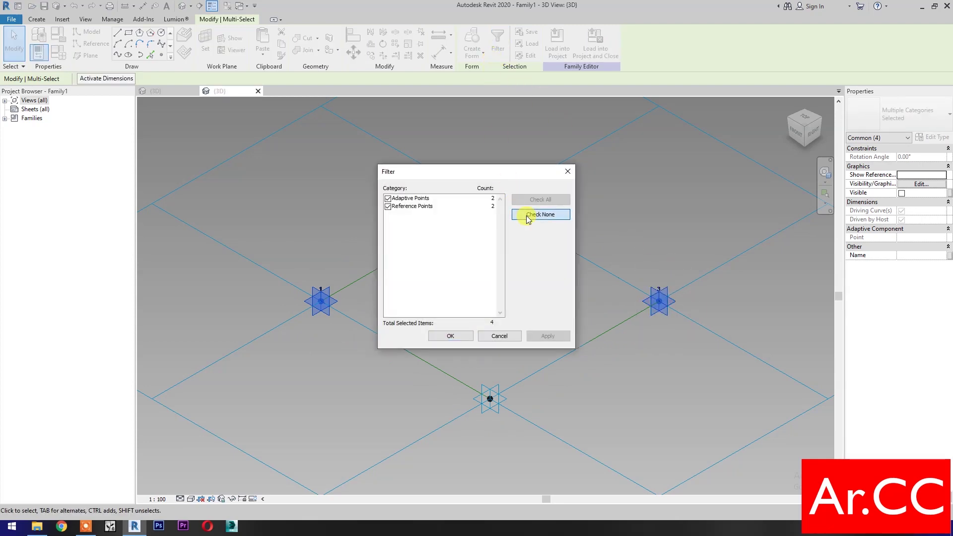
pyautogui.click(388, 207)
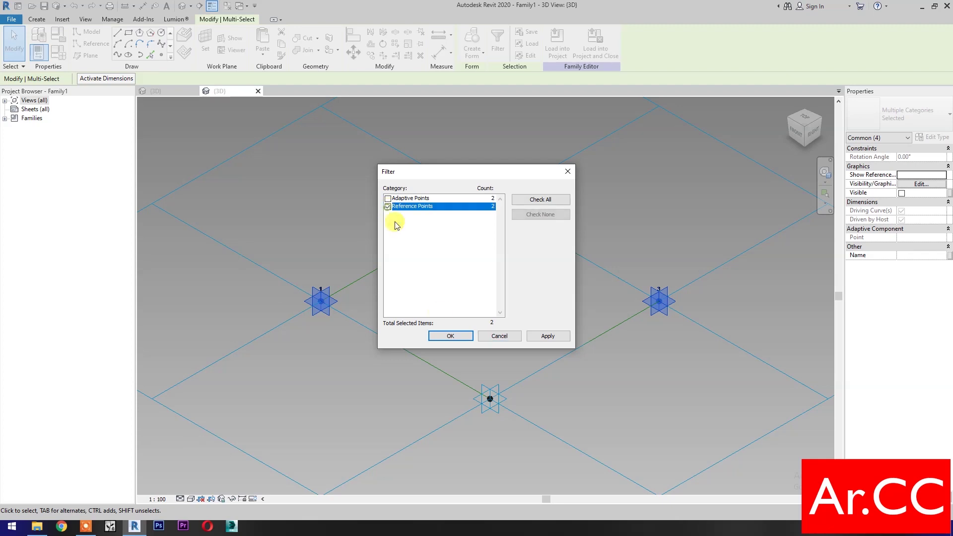
pyautogui.click(450, 337)
pyautogui.click(915, 255)
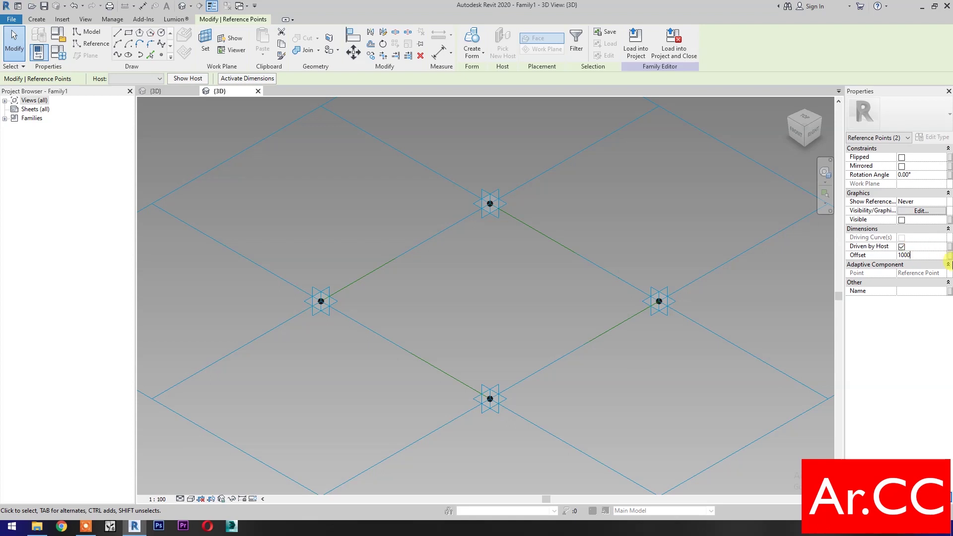
# Associate the two points' offset with a new instance family parameter named Offset, grouped under Dimensions
pyautogui.click(949, 255)
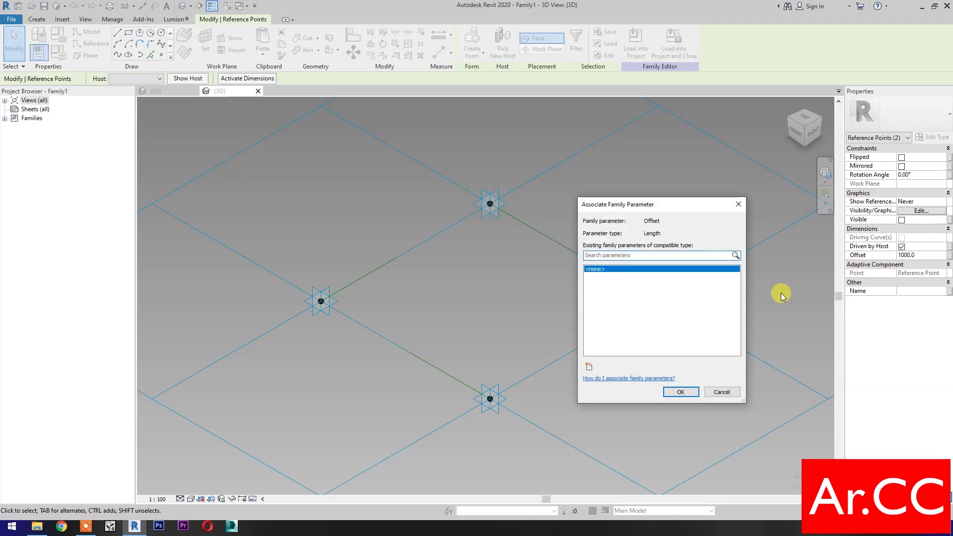
pyautogui.click(589, 367)
pyautogui.write('Offset')
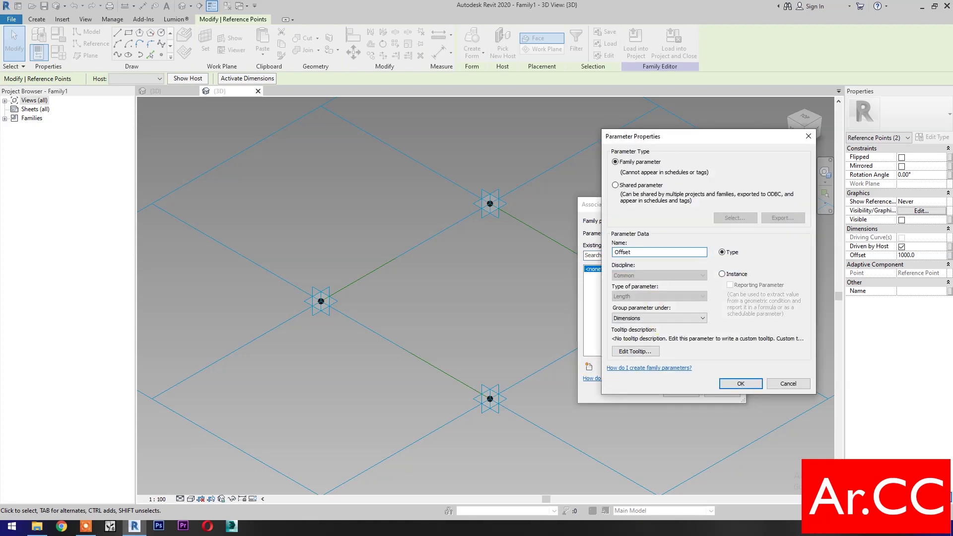
pyautogui.click(723, 274)
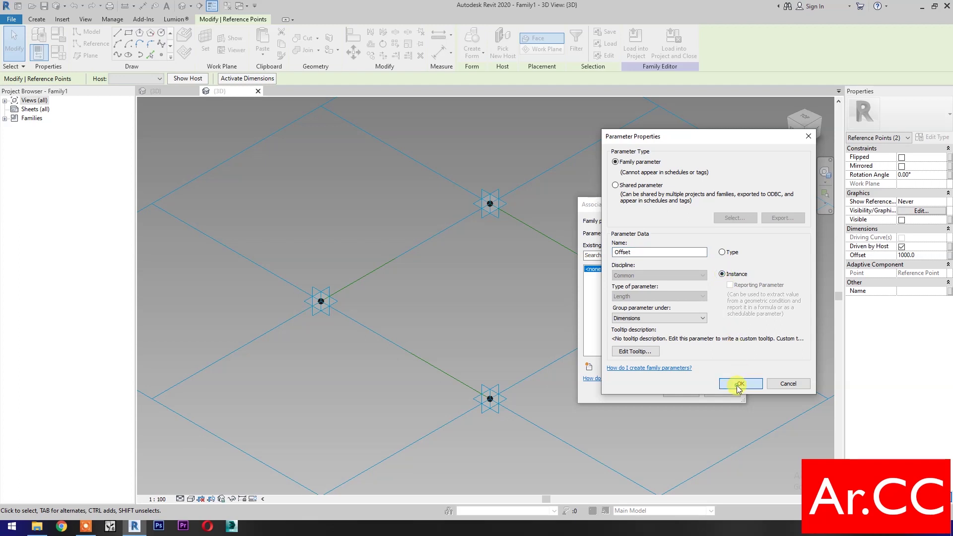
pyautogui.click(739, 384)
pyautogui.click(680, 392)
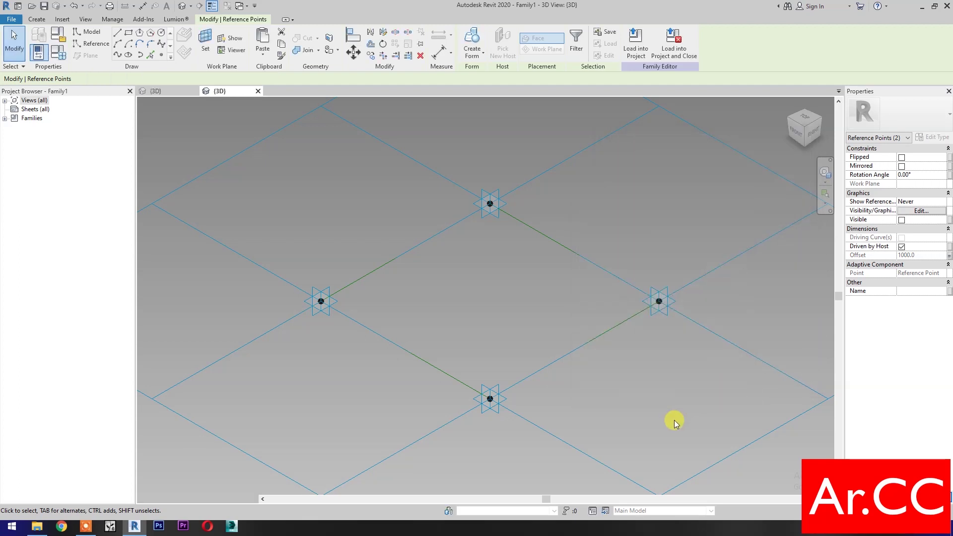
# Connect the two offset points with a spline through points and make it a reference line
pyautogui.click(127, 55)
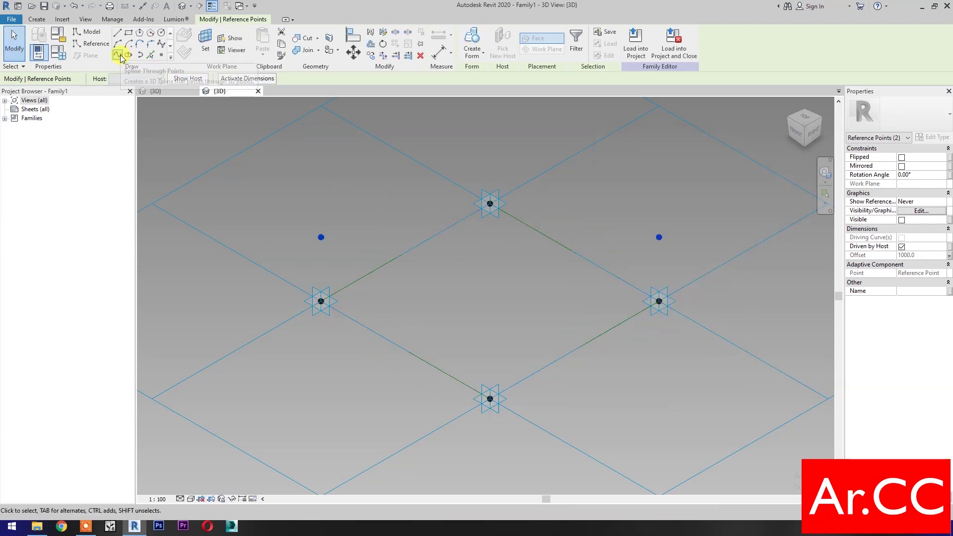
pyautogui.click(901, 228)
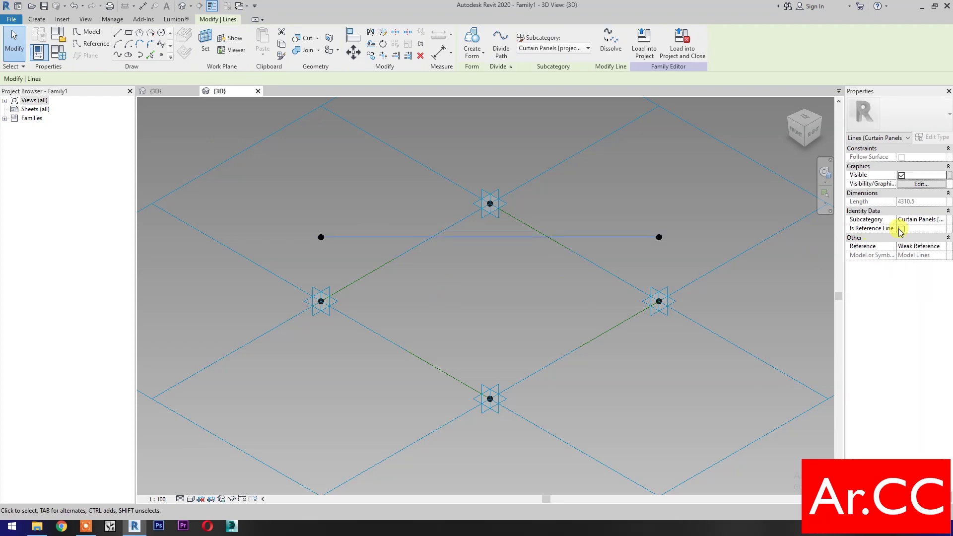
pyautogui.click(651, 387)
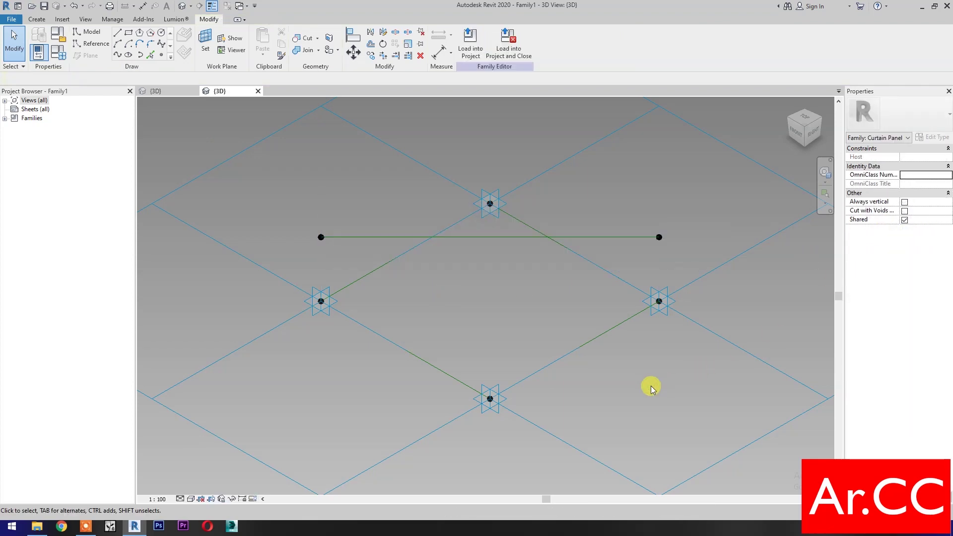
# Place a reference point on the raised reference line, near its end above adaptive point 1
pyautogui.click(163, 56)
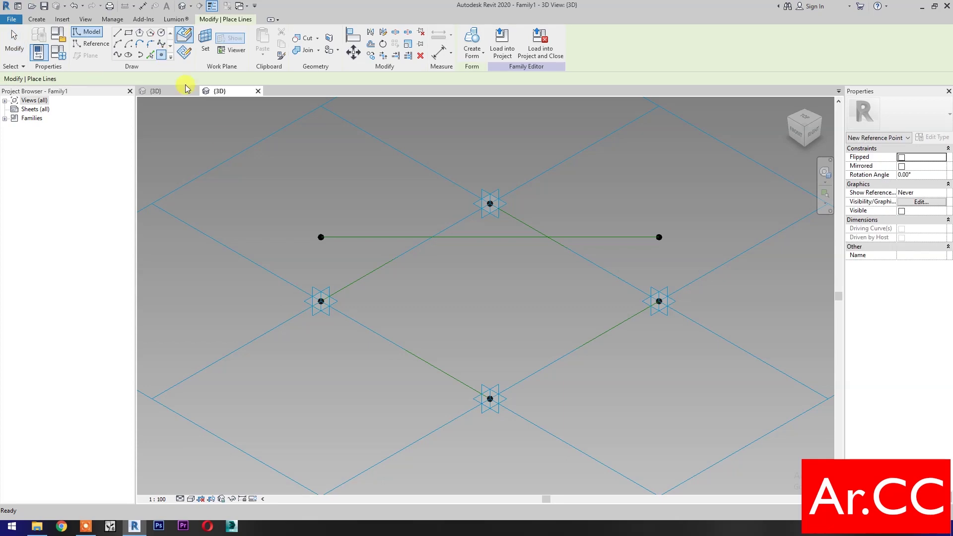
pyautogui.click(362, 236)
pyautogui.press('Escape')
pyautogui.press('Escape')
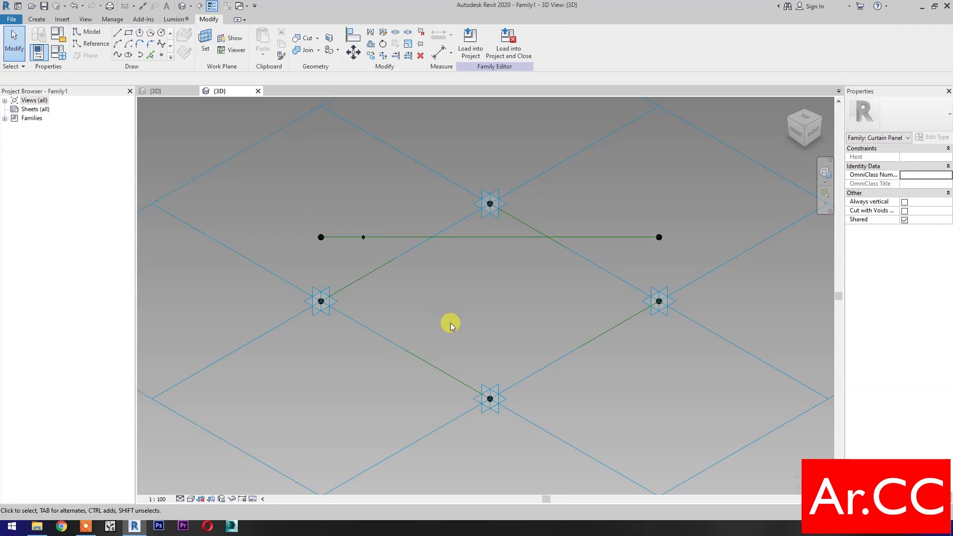
# Create a flat surface form from the chain of four reference lines joining the adaptive points
pyautogui.press('Tab')
pyautogui.click(421, 356)
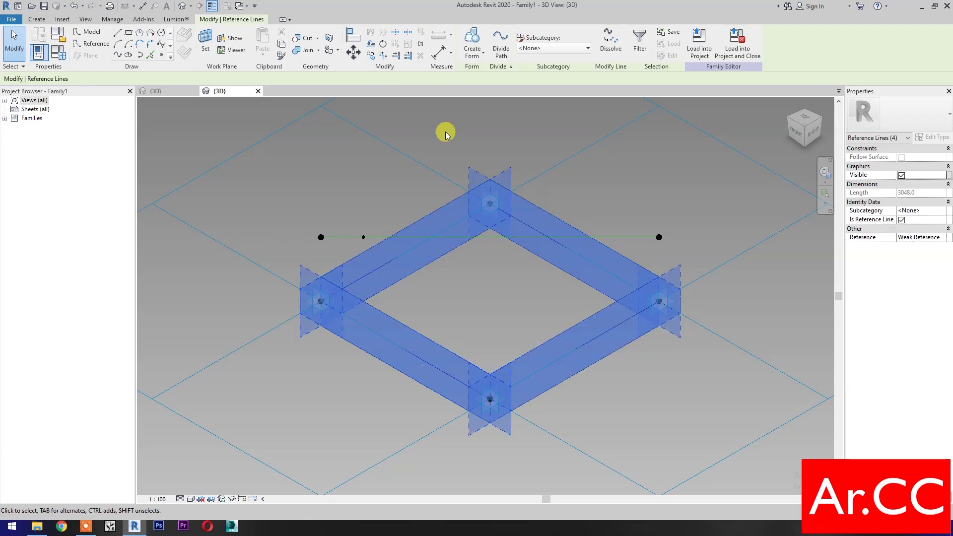
pyautogui.click(477, 45)
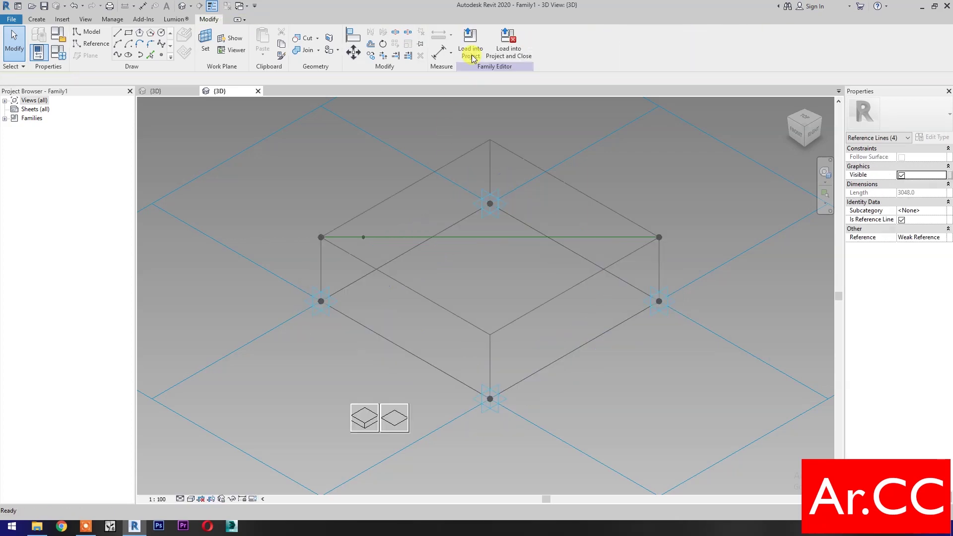
pyautogui.click(393, 412)
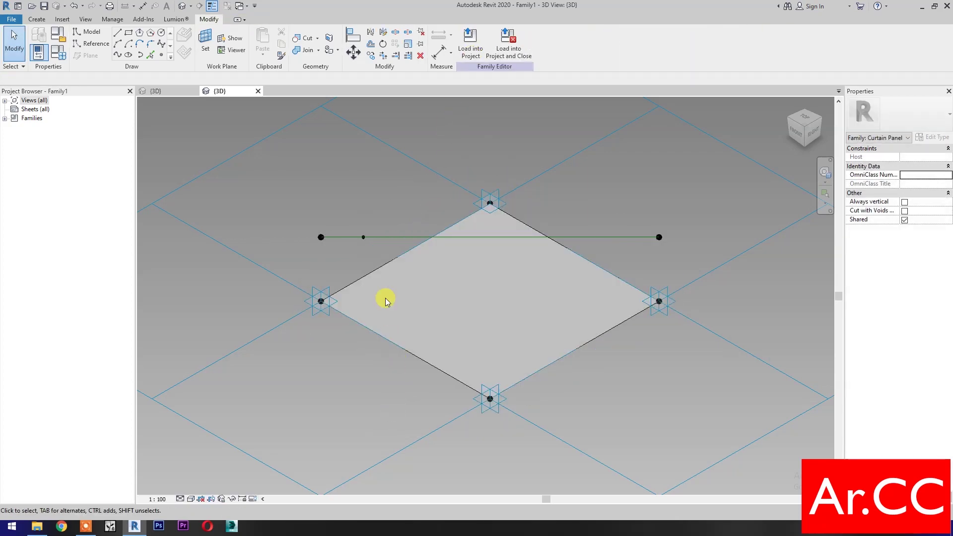
# Divide the new surface and turn on Nodes in its surface representation
pyautogui.click(384, 268)
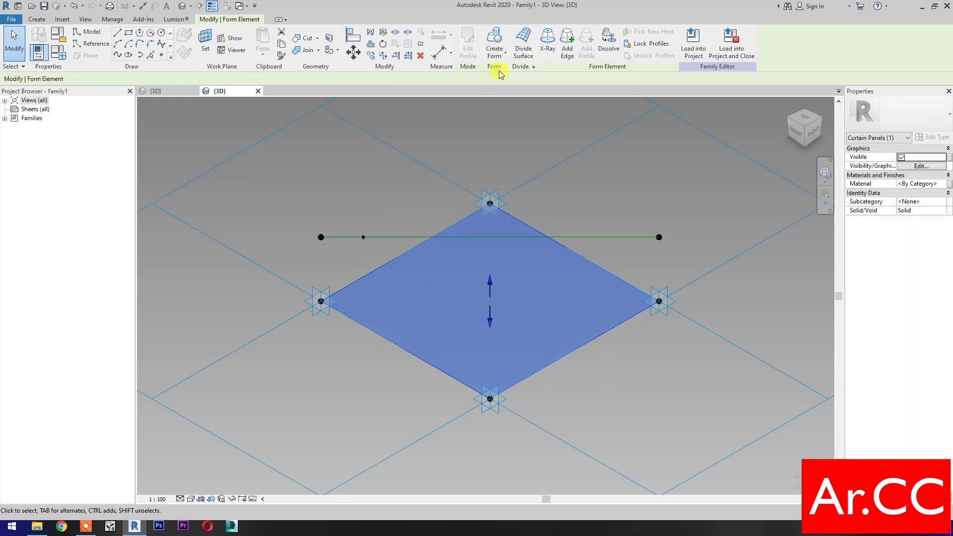
pyautogui.click(527, 44)
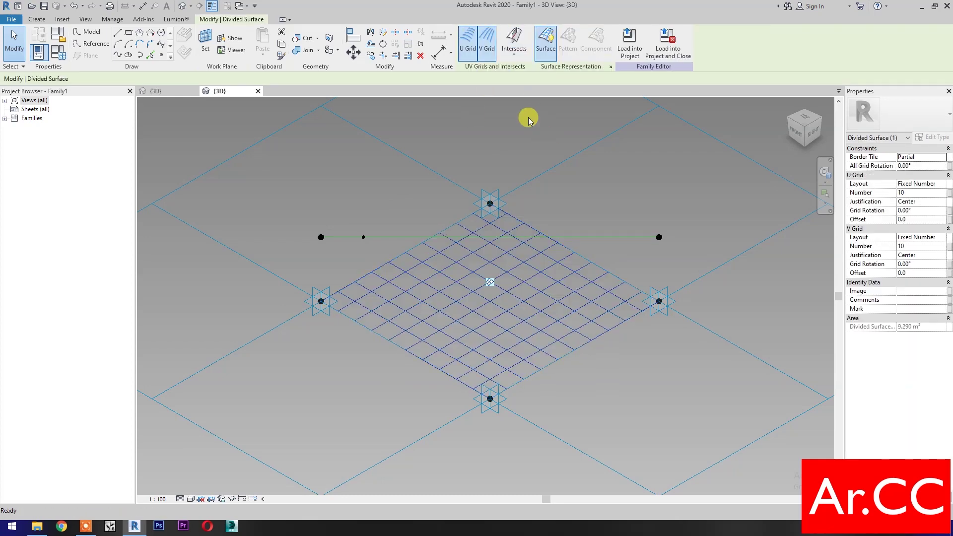
pyautogui.click(612, 68)
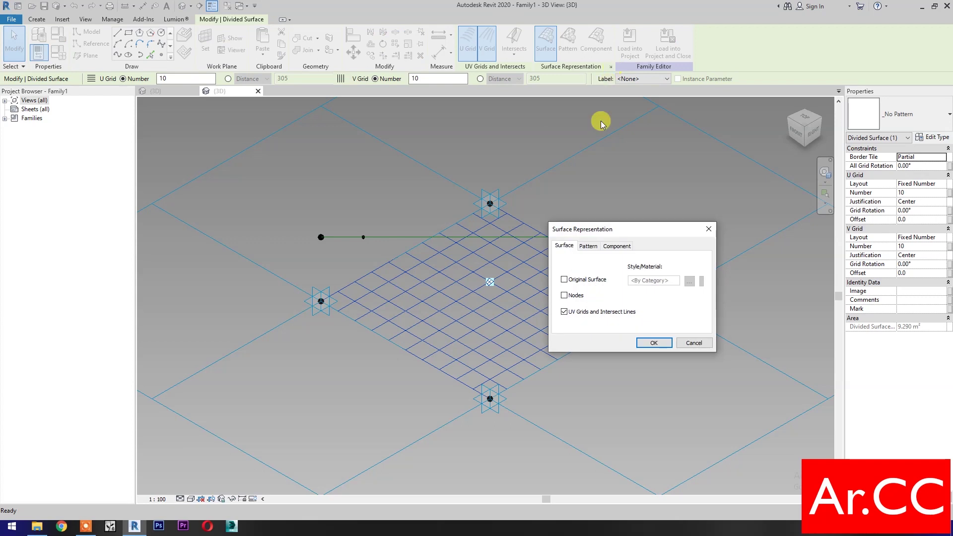
pyautogui.click(564, 295)
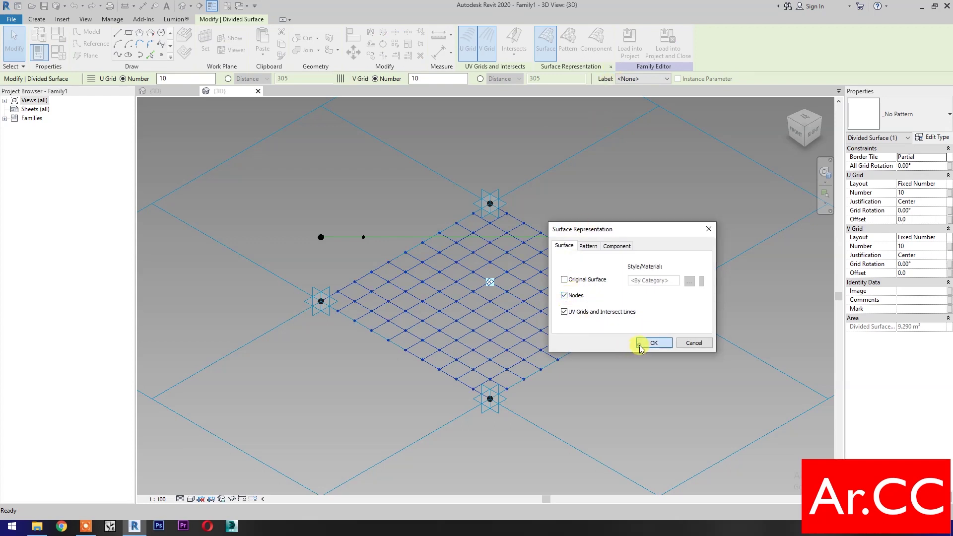
pyautogui.click(647, 342)
# Associate the divided surface's U Grid number with a new instance family parameter named U Grid
pyautogui.click(948, 193)
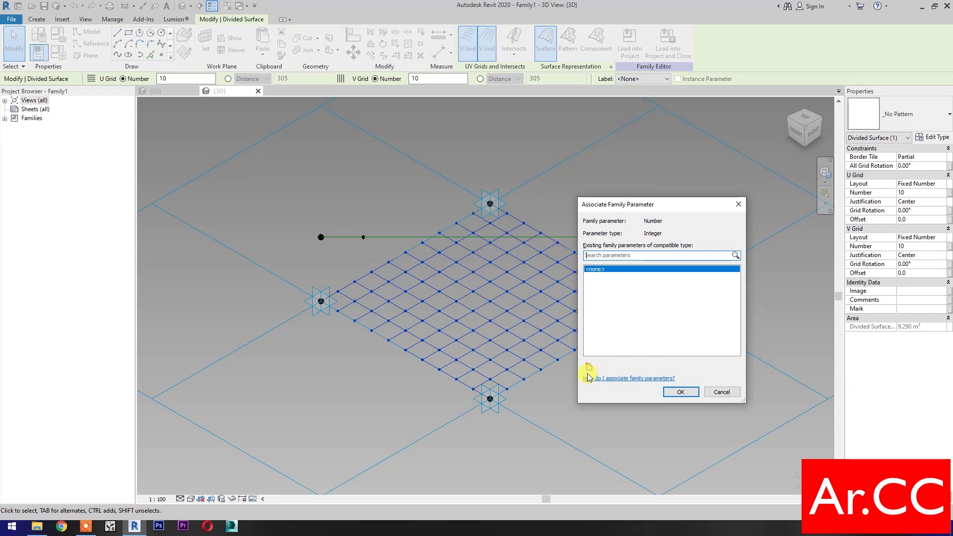
pyautogui.click(589, 366)
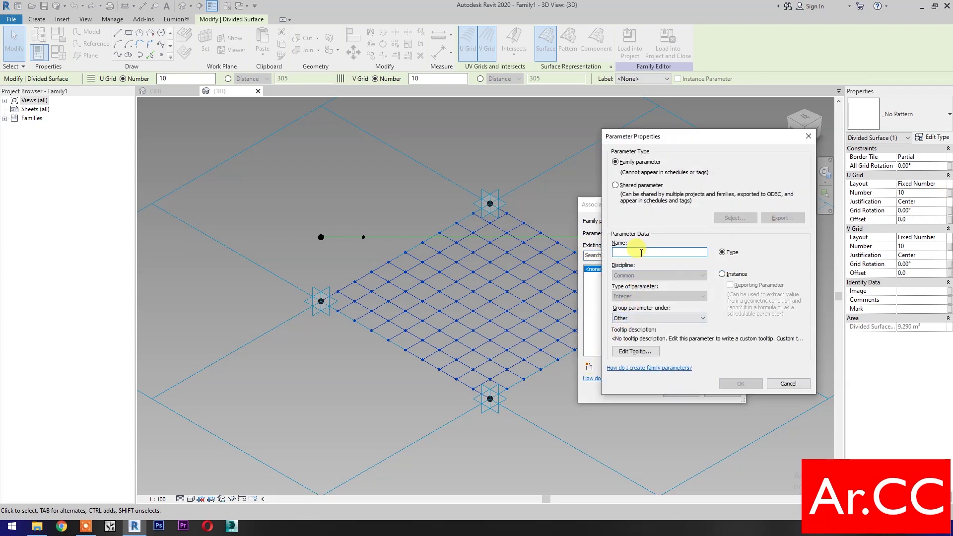
pyautogui.write('U Grid')
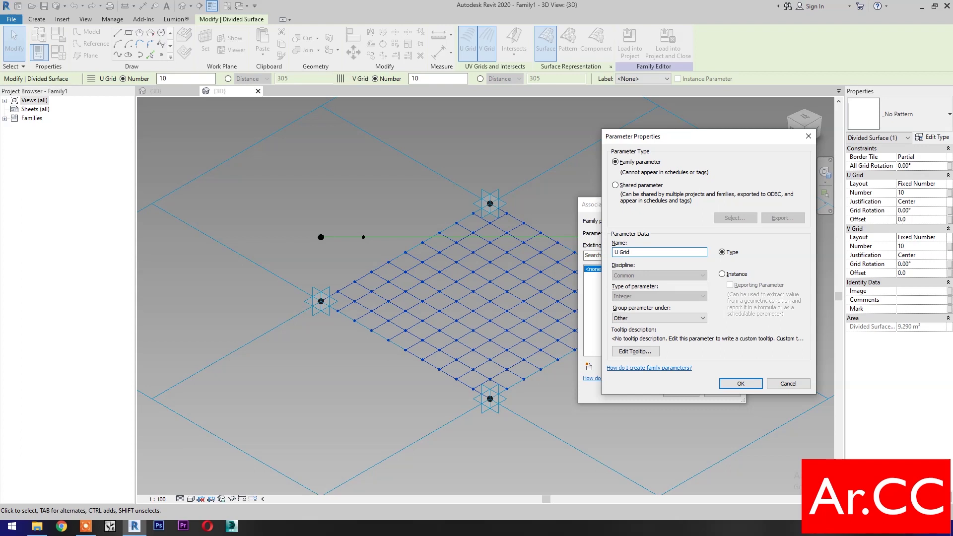
pyautogui.click(722, 274)
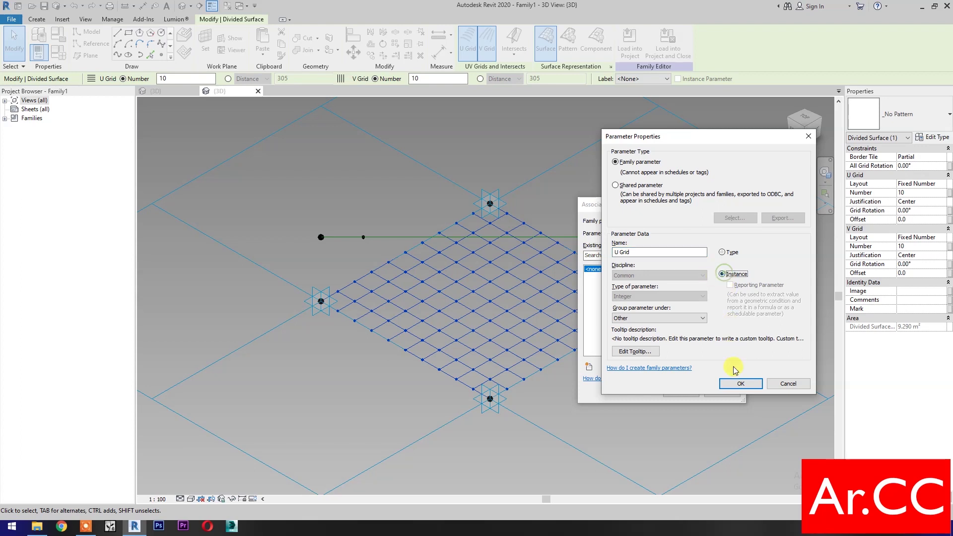
pyautogui.click(735, 384)
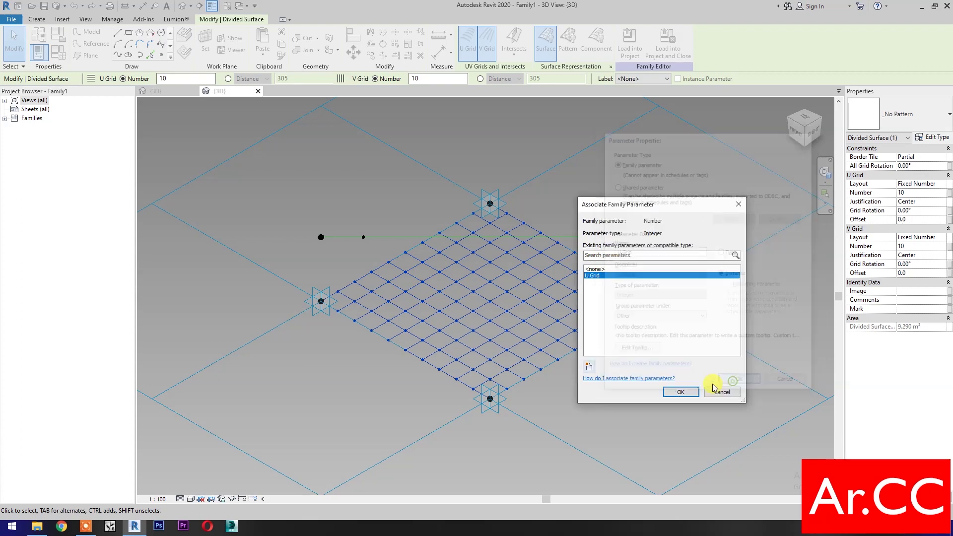
pyautogui.click(684, 388)
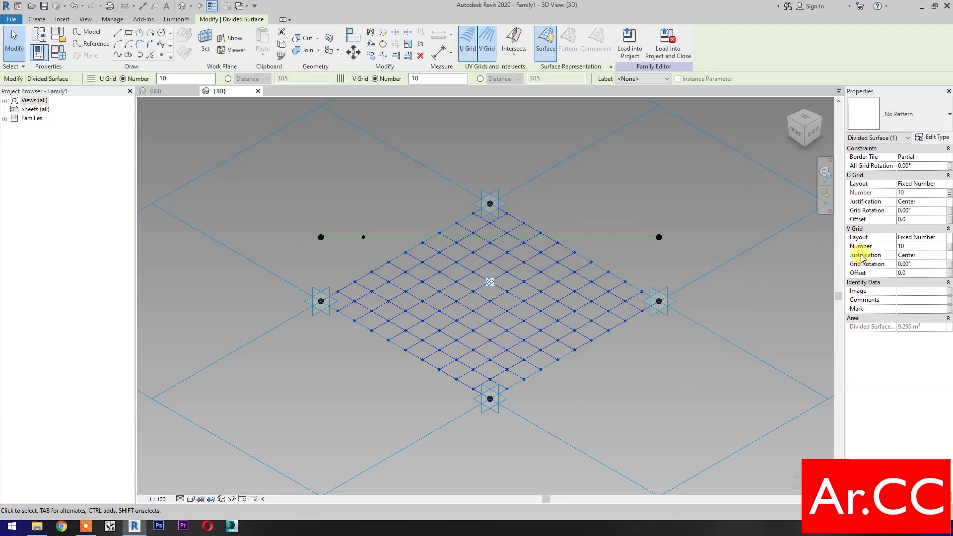
# Associate the divided surface's V Grid number with a new instance family parameter named V Grid
pyautogui.click(949, 246)
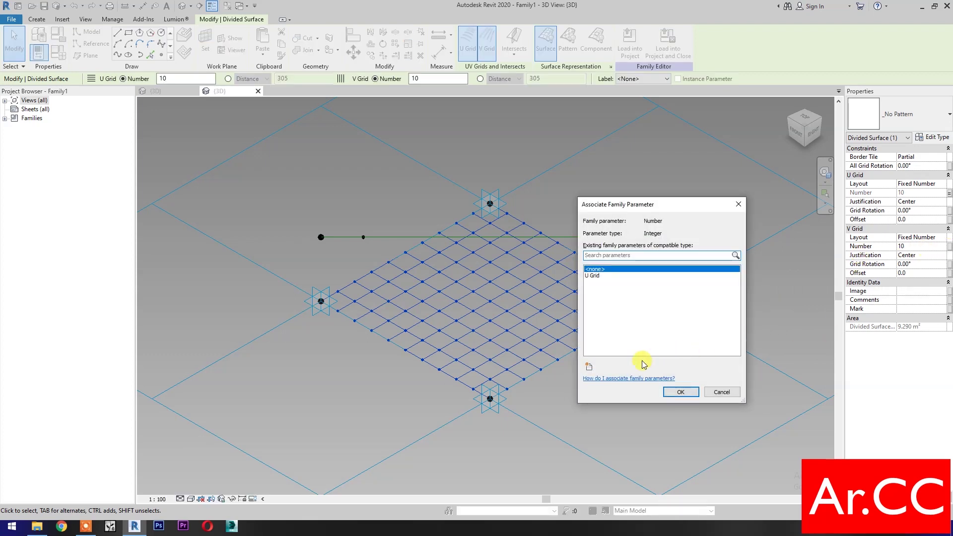
pyautogui.click(588, 366)
pyautogui.write('V Grid')
pyautogui.click(722, 274)
pyautogui.click(741, 383)
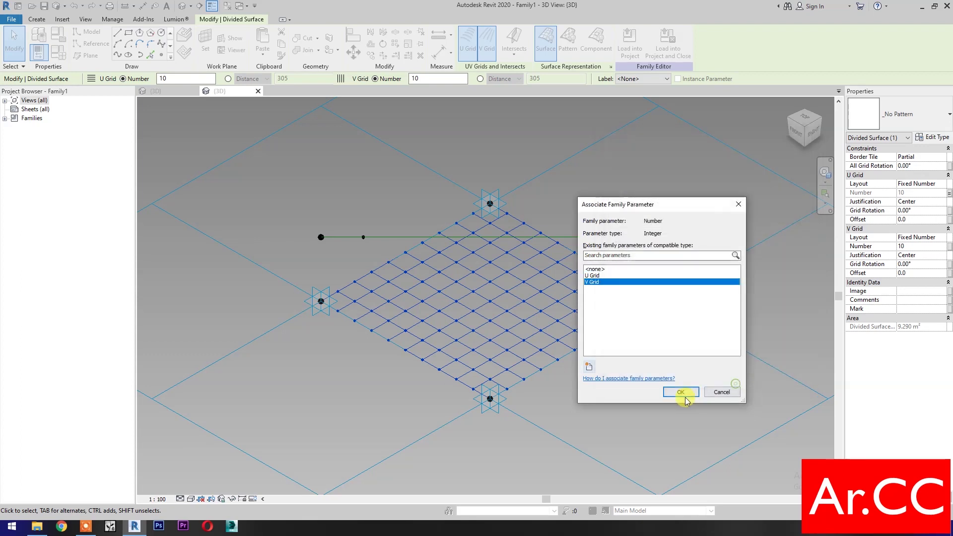
pyautogui.click(682, 392)
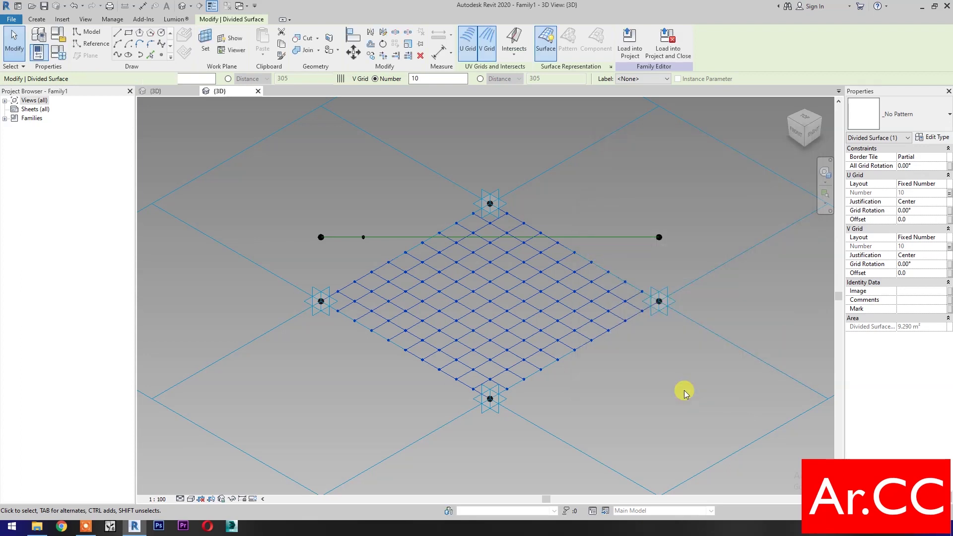
pyautogui.click(656, 397)
# Load the Adaptive Screen Attractor family into Family1, closing it, and place one panel on the corner cell's four nodes and the raised line's reference point
pyautogui.click(155, 91)
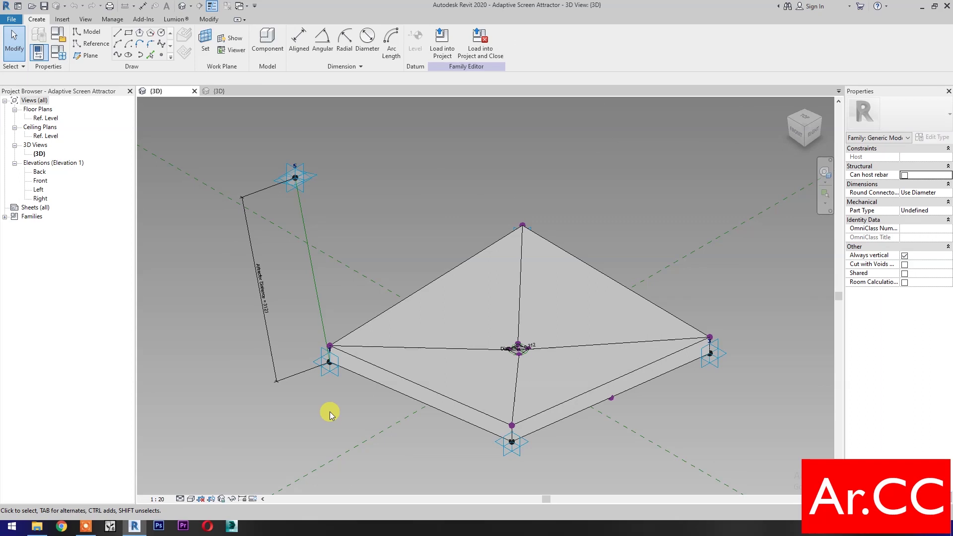
pyautogui.click(481, 43)
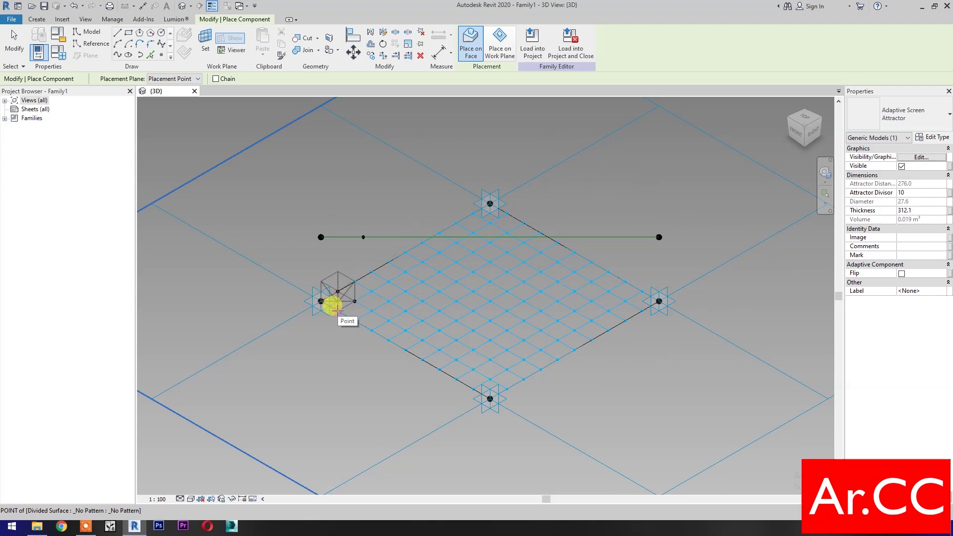
pyautogui.click(363, 237)
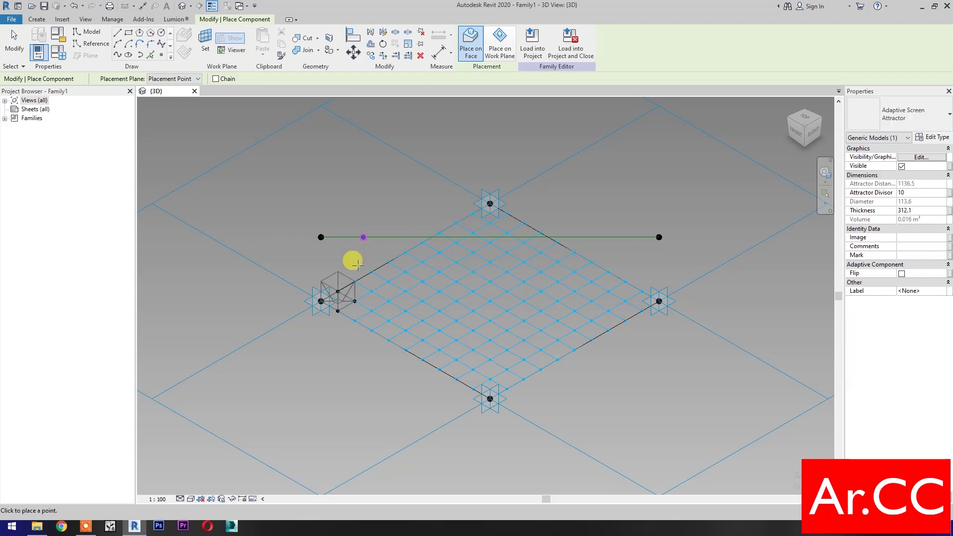
pyautogui.press('Escape')
# Associate the placed panel's Attractor Divisor with a new instance family parameter named Attractor Divisor
pyautogui.click(347, 277)
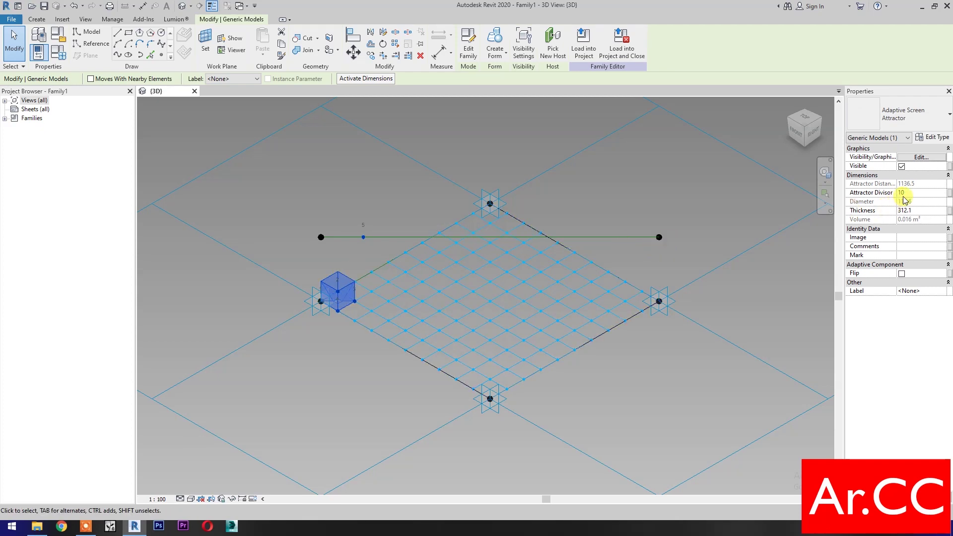
pyautogui.click(948, 193)
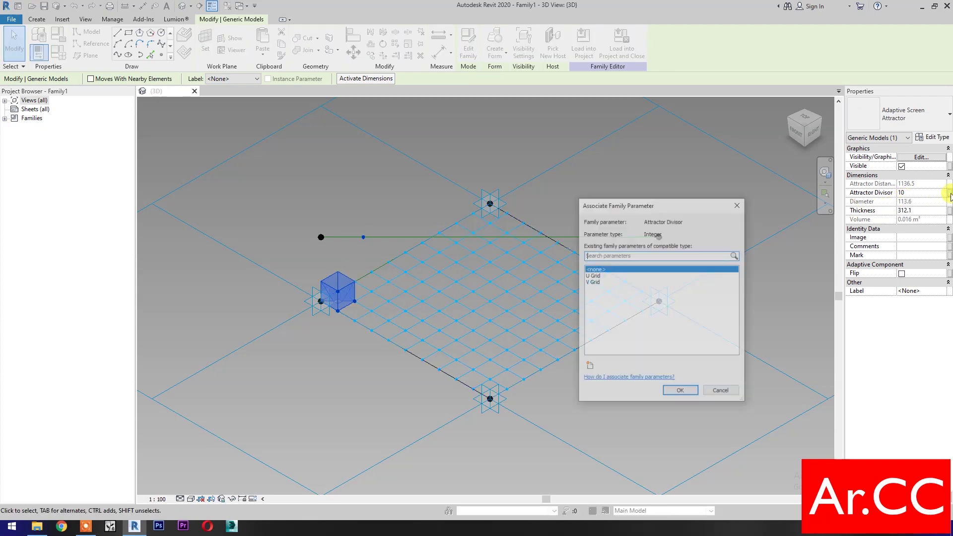
pyautogui.click(588, 367)
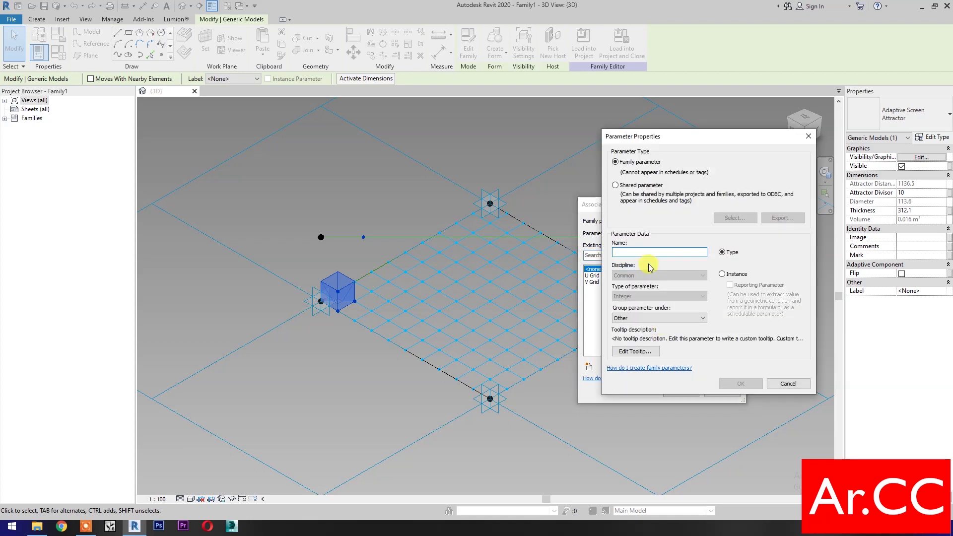
pyautogui.write('Attractor Divisor')
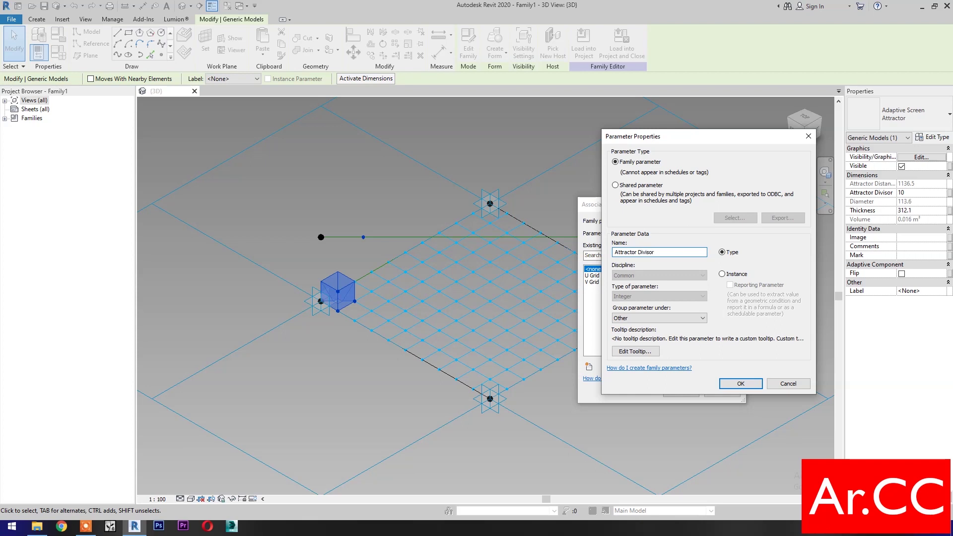
pyautogui.click(722, 273)
pyautogui.click(737, 383)
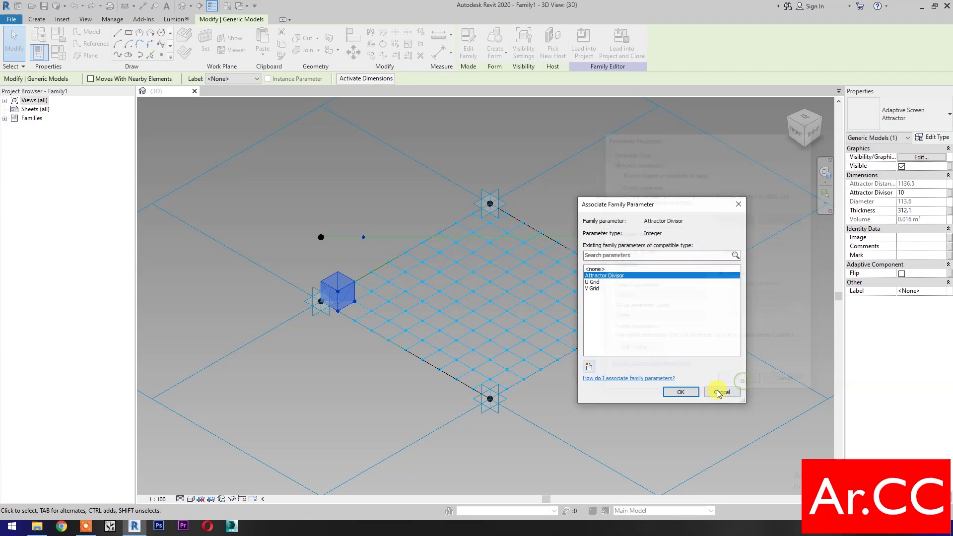
pyautogui.click(681, 391)
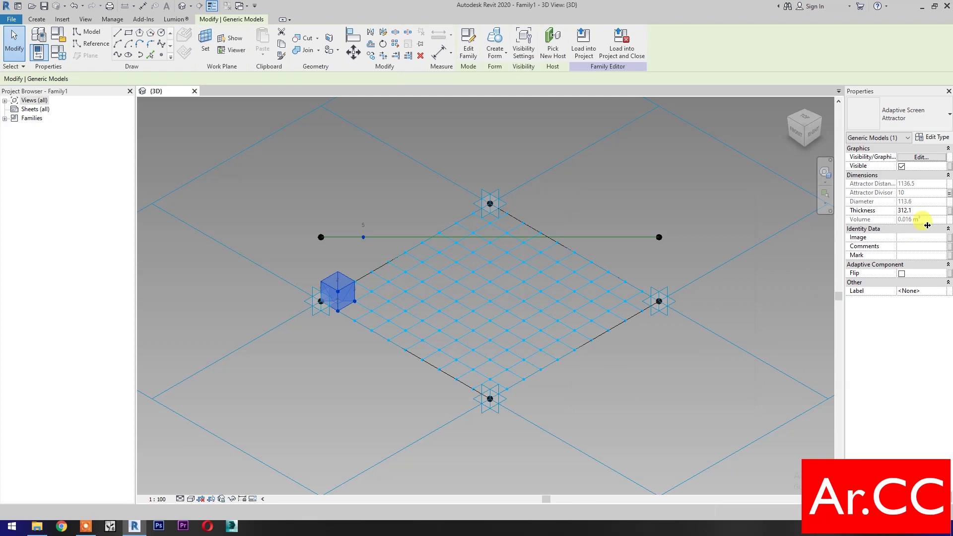
# Set the panel's Thickness to 40 and associate it with a new instance family parameter named Thickness
pyautogui.click(928, 209)
pyautogui.write('40')
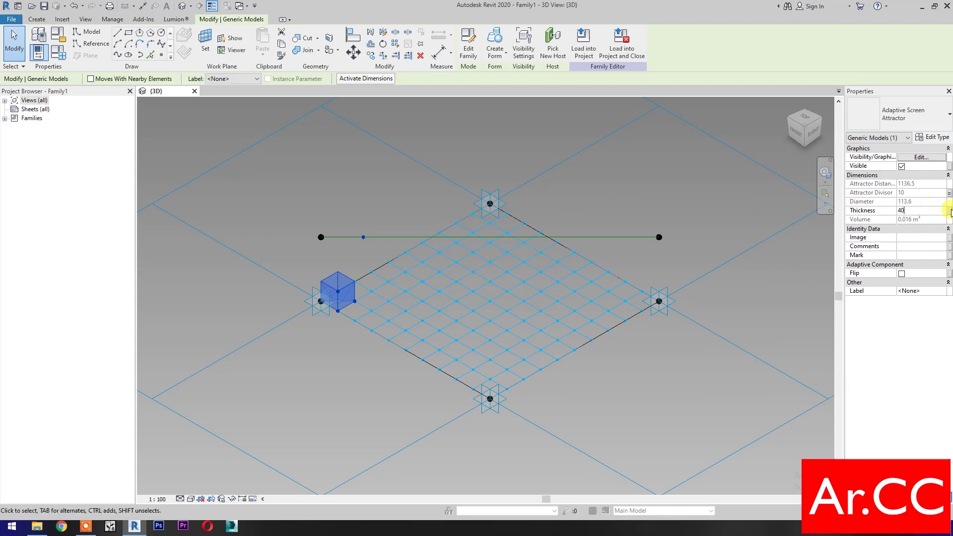
pyautogui.click(949, 210)
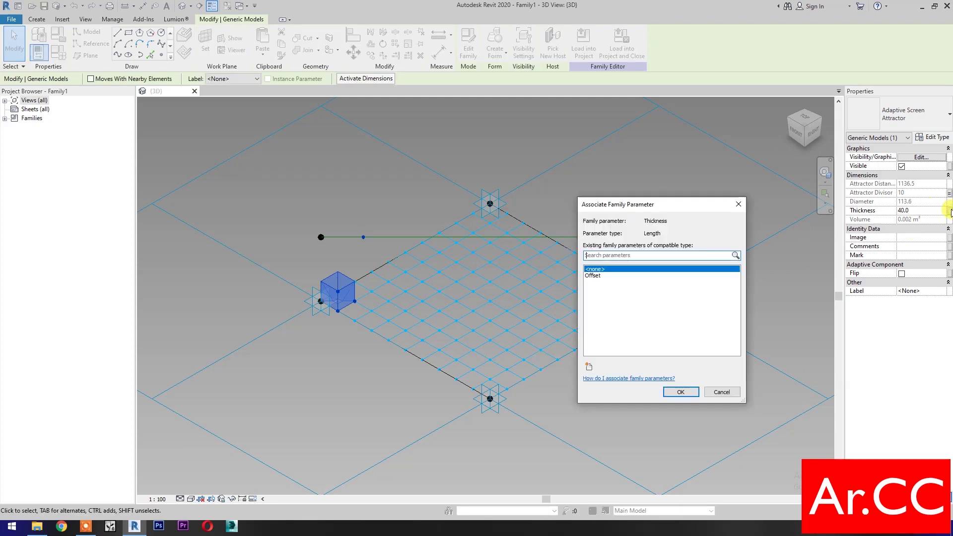
pyautogui.click(589, 369)
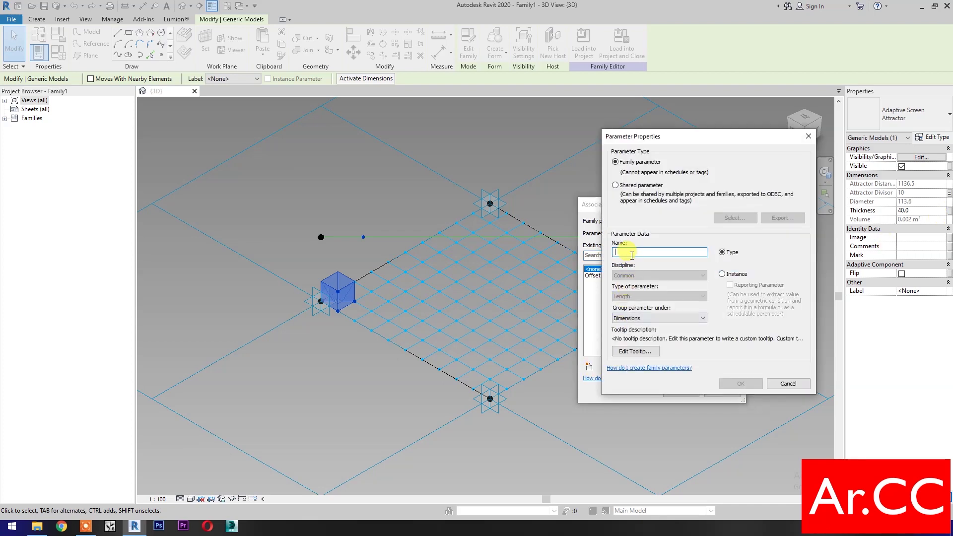
pyautogui.write('Thickn')
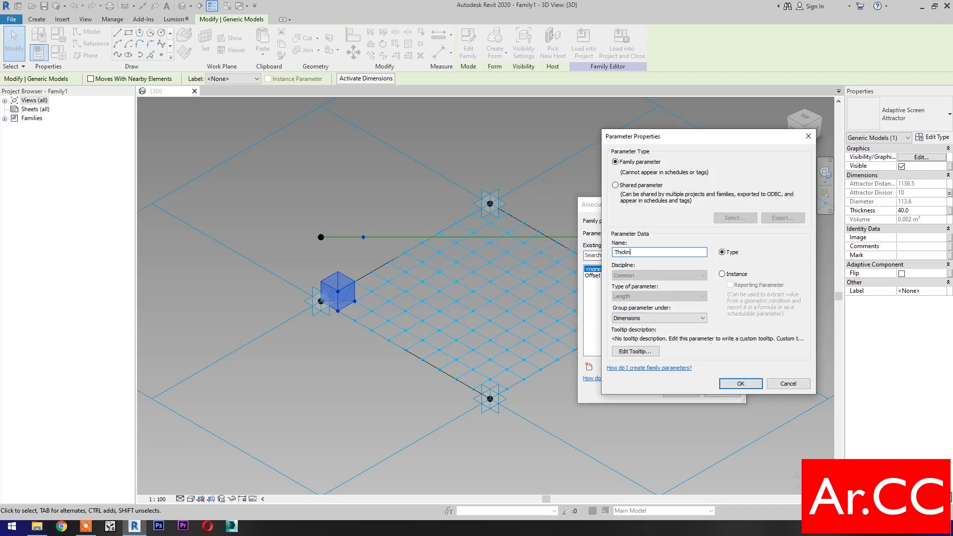
pyautogui.write('ess')
pyautogui.click(721, 273)
pyautogui.click(739, 383)
pyautogui.click(682, 393)
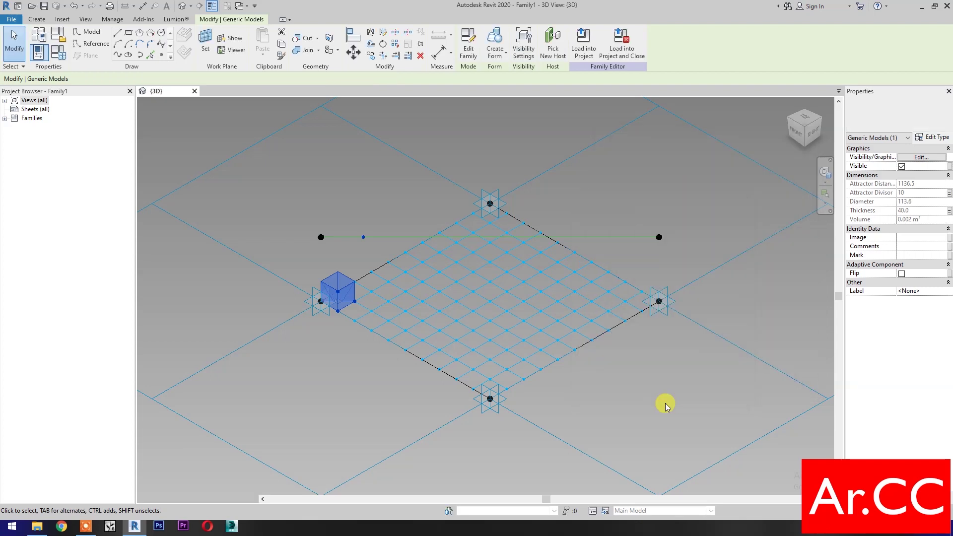
pyautogui.click(664, 403)
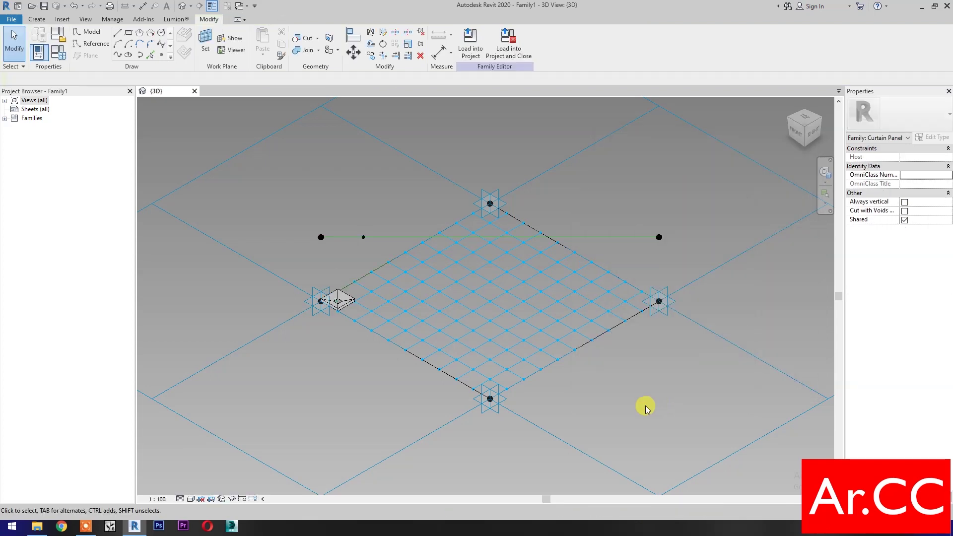
# Associate the Normalized Curve Parameter of the raised line's reference point with a new instance family parameter named NCP
pyautogui.click(365, 236)
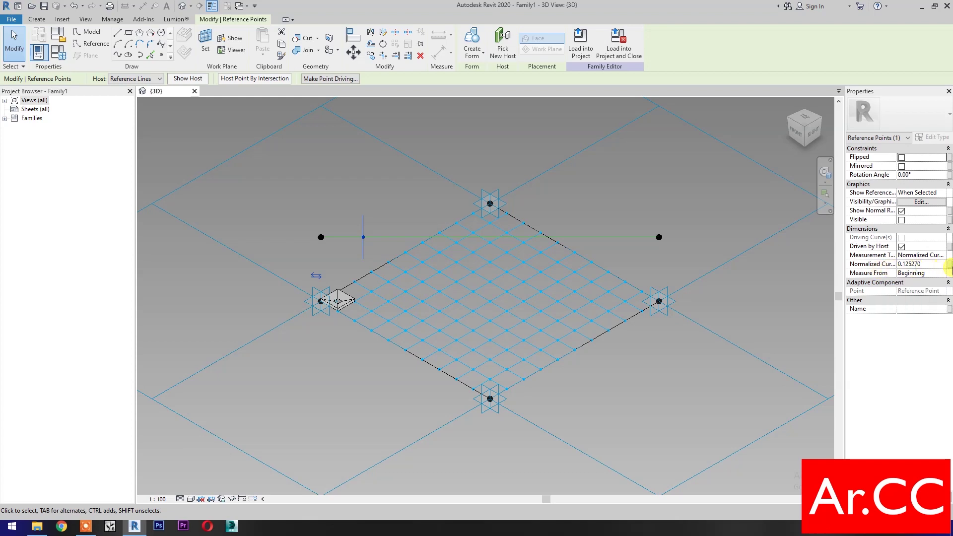
pyautogui.click(949, 264)
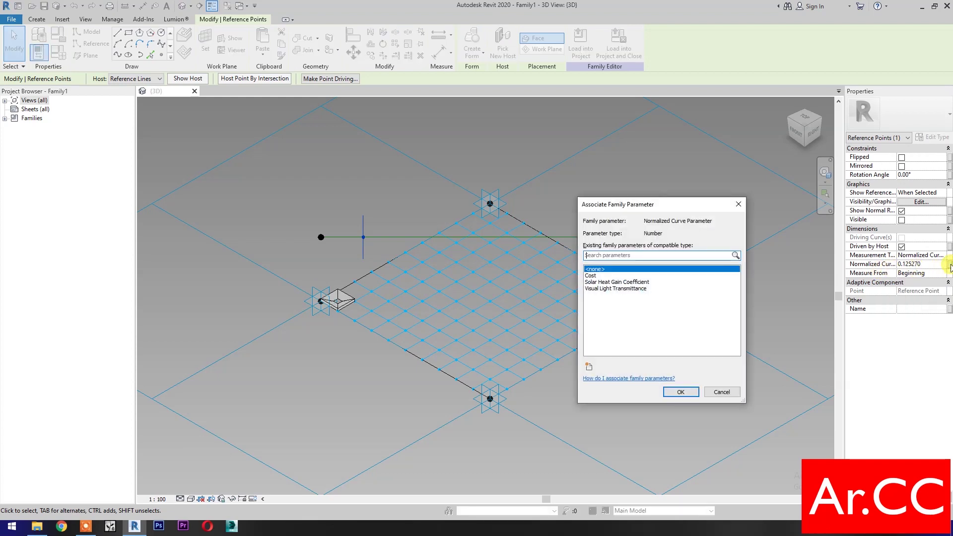
pyautogui.click(587, 367)
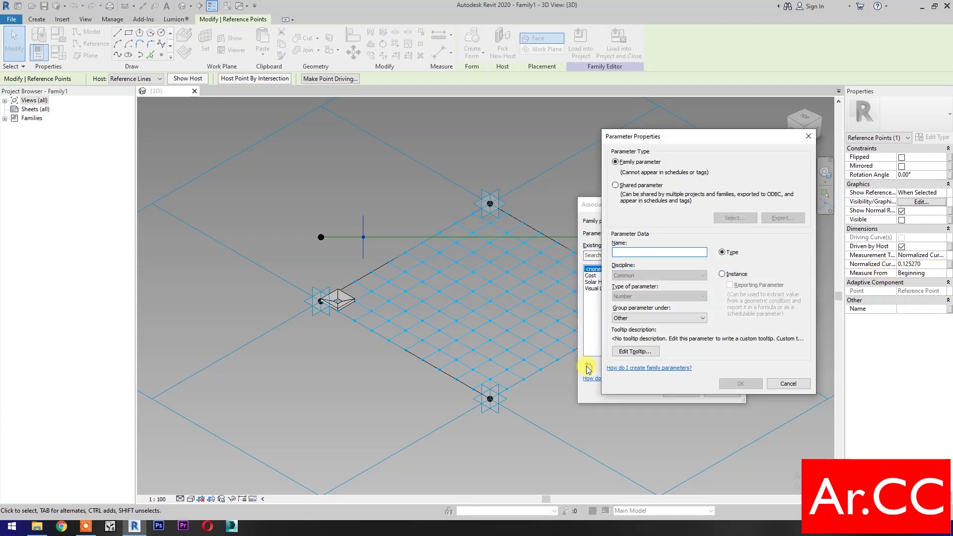
pyautogui.write('NCP')
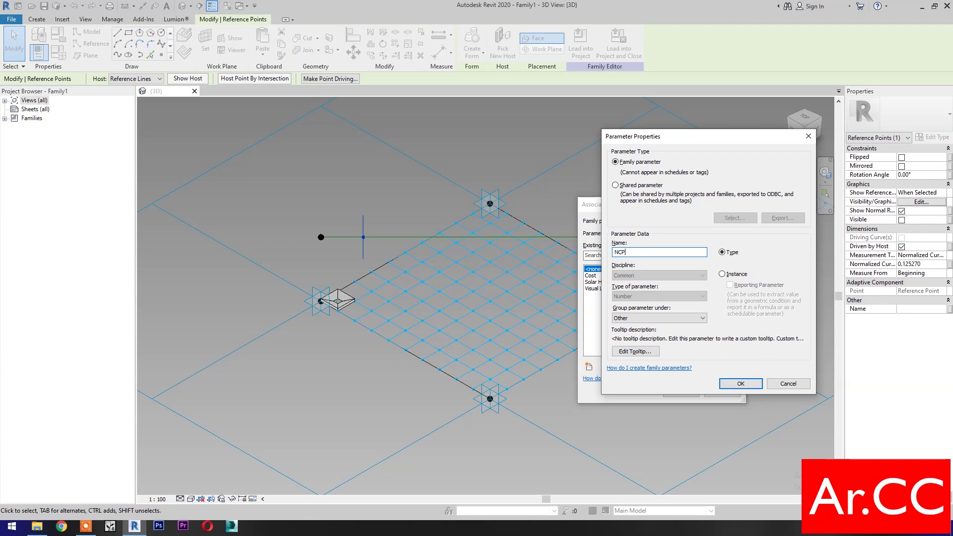
pyautogui.click(720, 274)
pyautogui.click(739, 383)
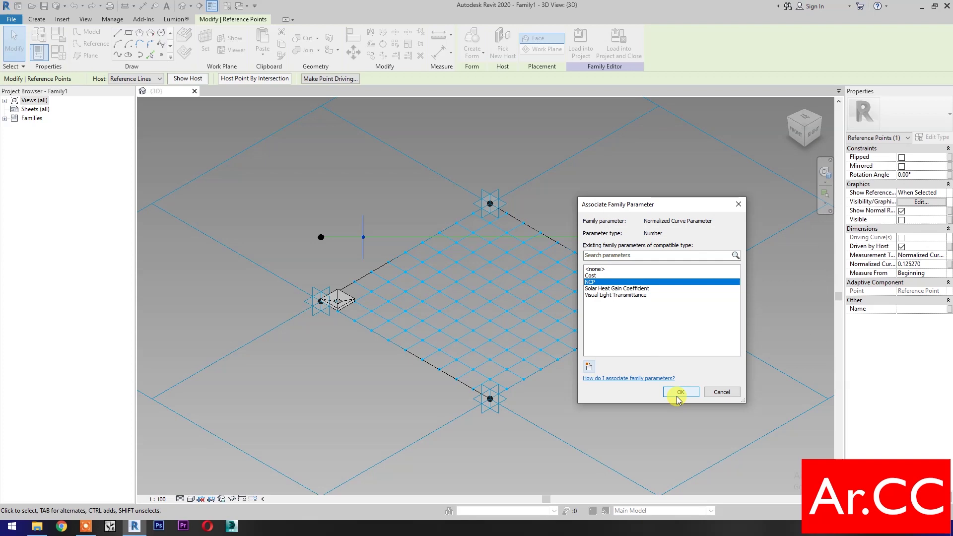
pyautogui.click(676, 395)
pyautogui.click(671, 404)
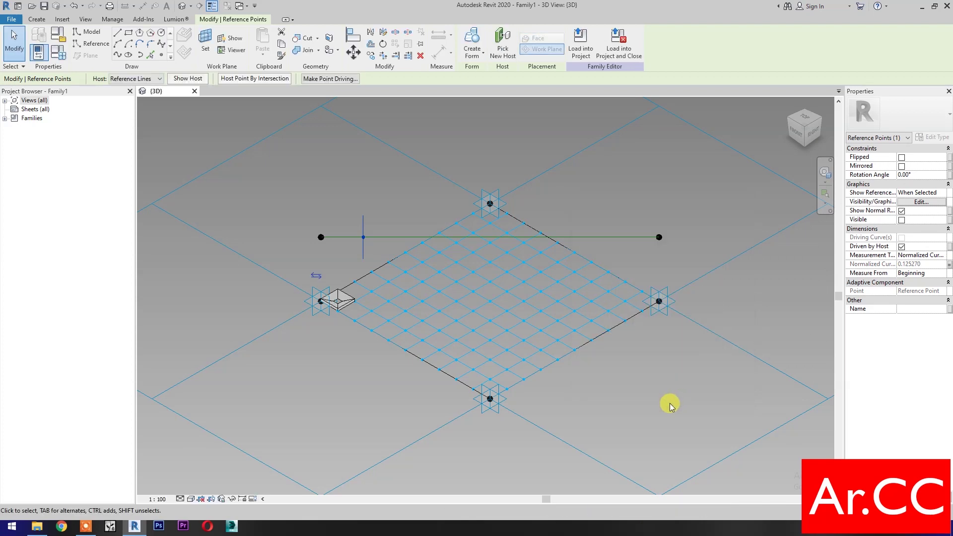
# Repeat the adaptive panel across all cells of the divided surface
pyautogui.click(351, 308)
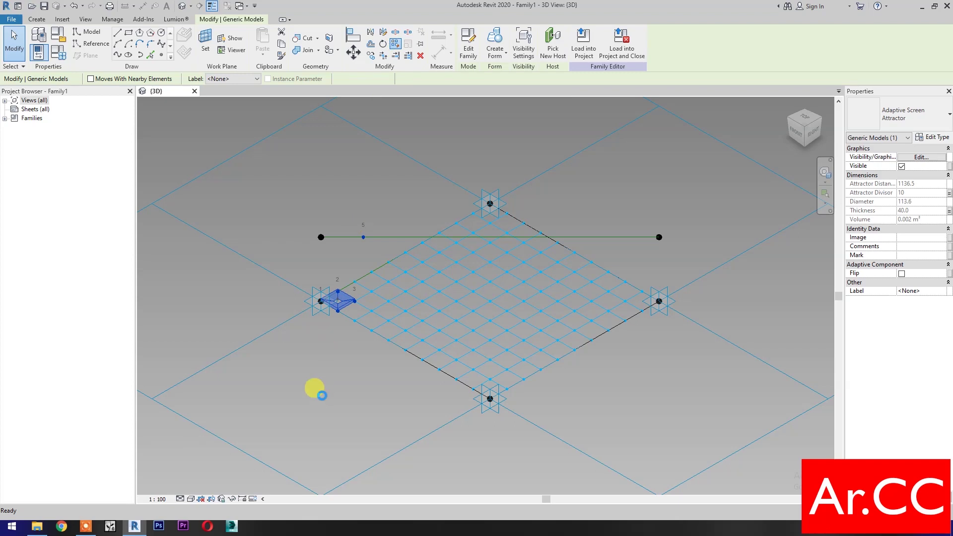
pyautogui.click(323, 396)
pyautogui.moveTo(323, 394); pyautogui.dragTo(482, 411, button='middle')
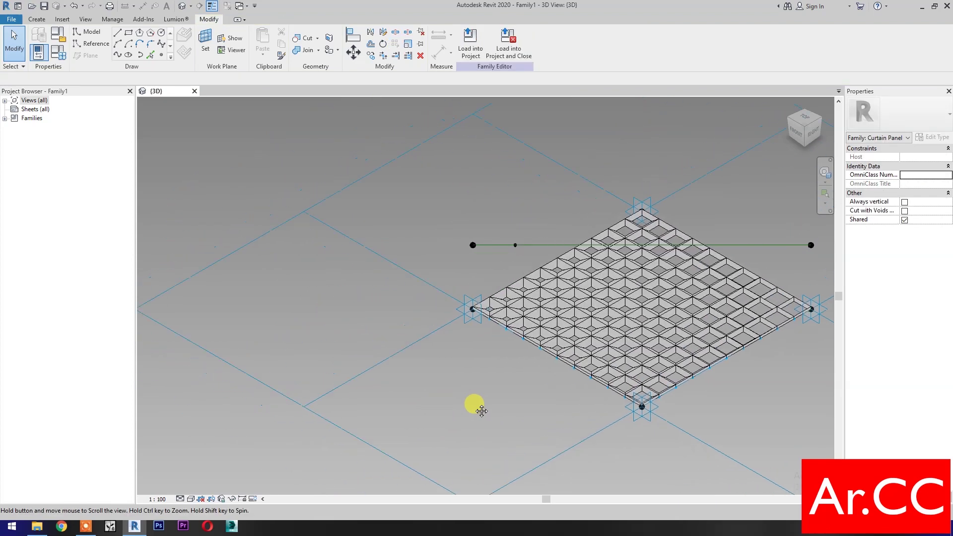
# Set the NCP family parameter to 0.1 and apply it to the panel array
pyautogui.click(58, 52)
pyautogui.moveTo(153, 125); pyautogui.dragTo(253, 134)
pyautogui.click(239, 343)
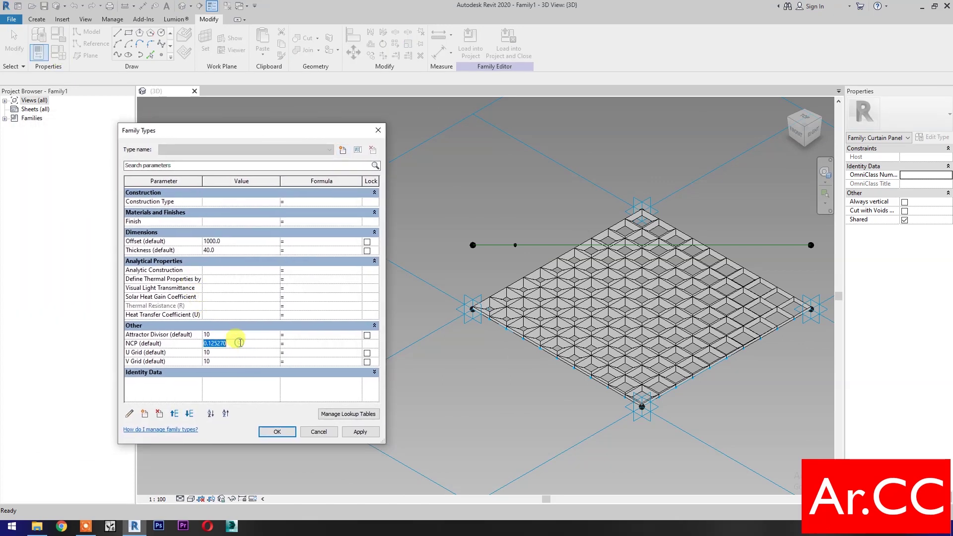
pyautogui.write('.1')
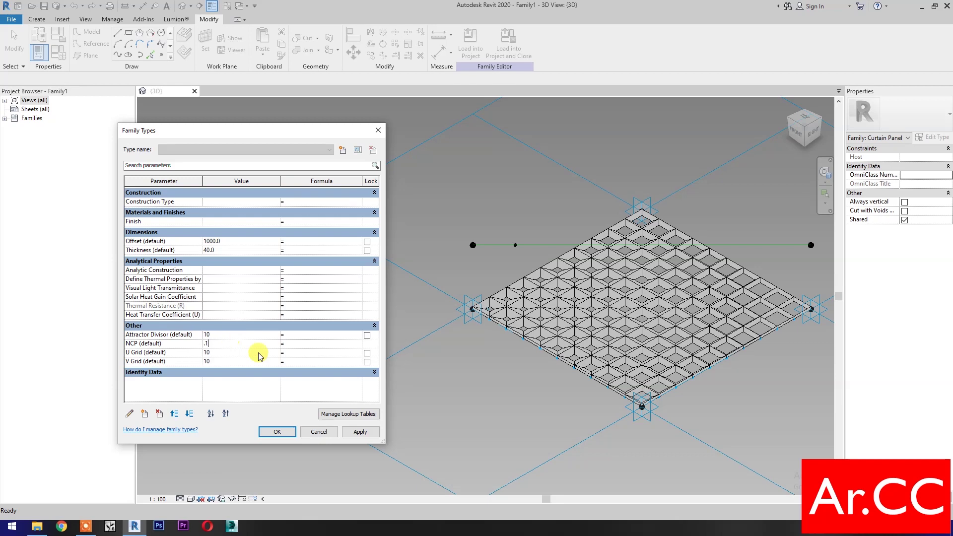
pyautogui.click(360, 431)
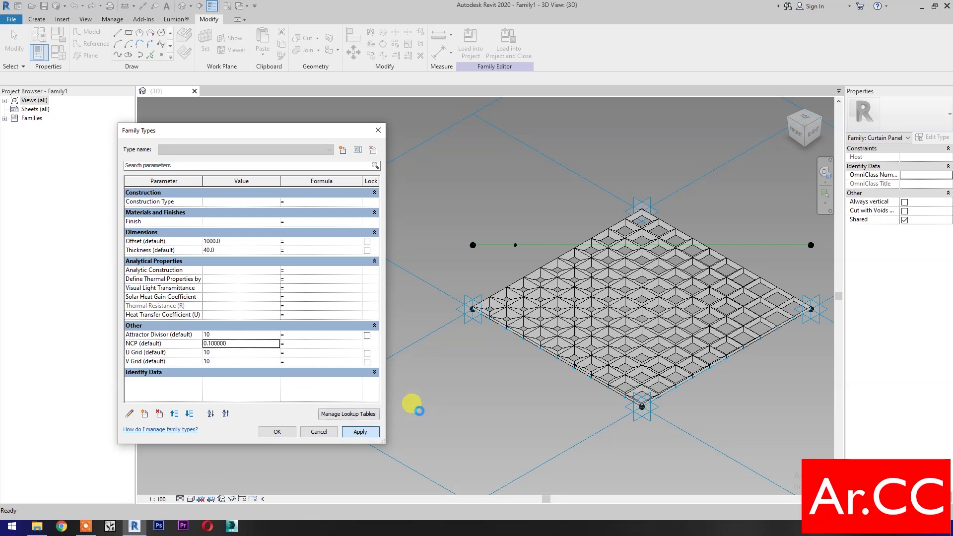
# Try NCP values of 0.2, 0.3, 0.4 and 0.5 in turn, applying each one to the panel array
pyautogui.click(248, 344)
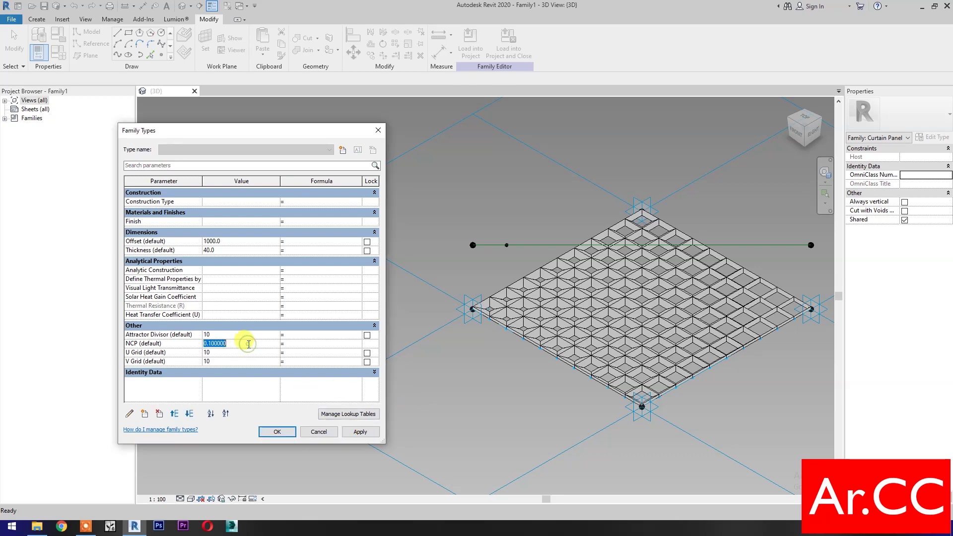
pyautogui.click(349, 432)
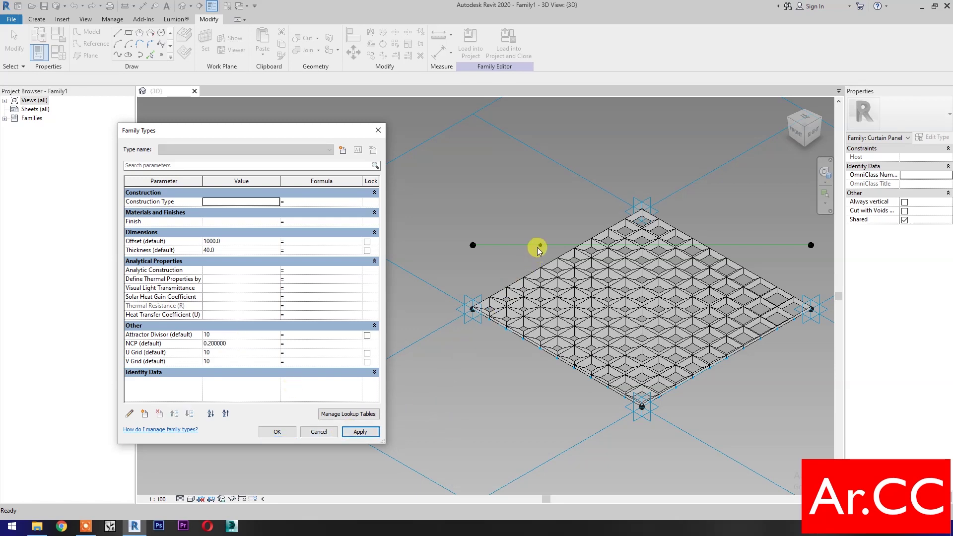
pyautogui.click(241, 343)
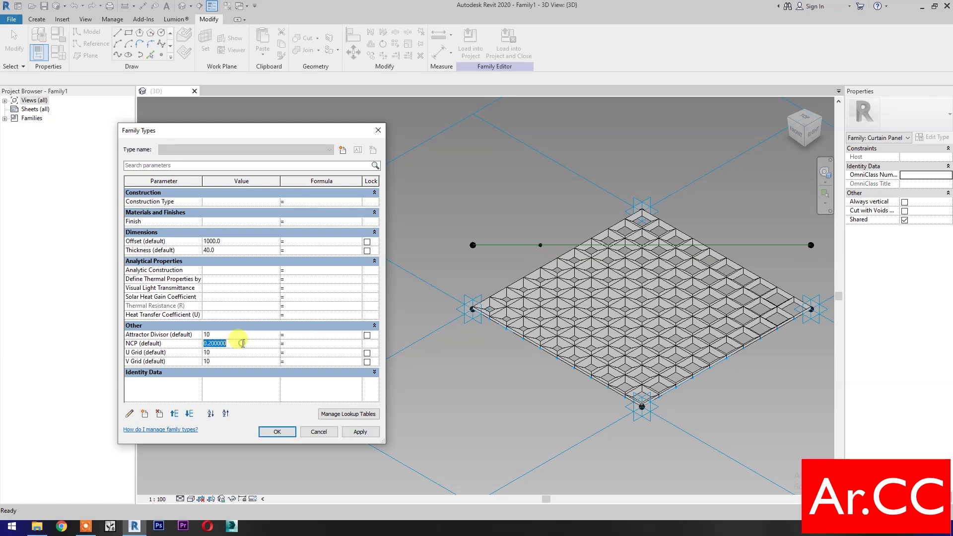
pyautogui.click(358, 432)
pyautogui.click(249, 343)
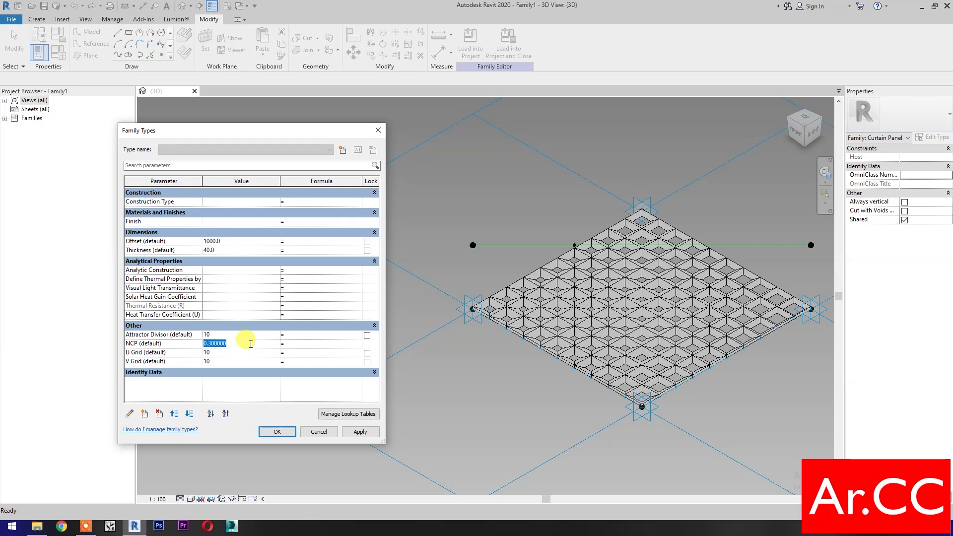
pyautogui.write('.4')
pyautogui.click(359, 432)
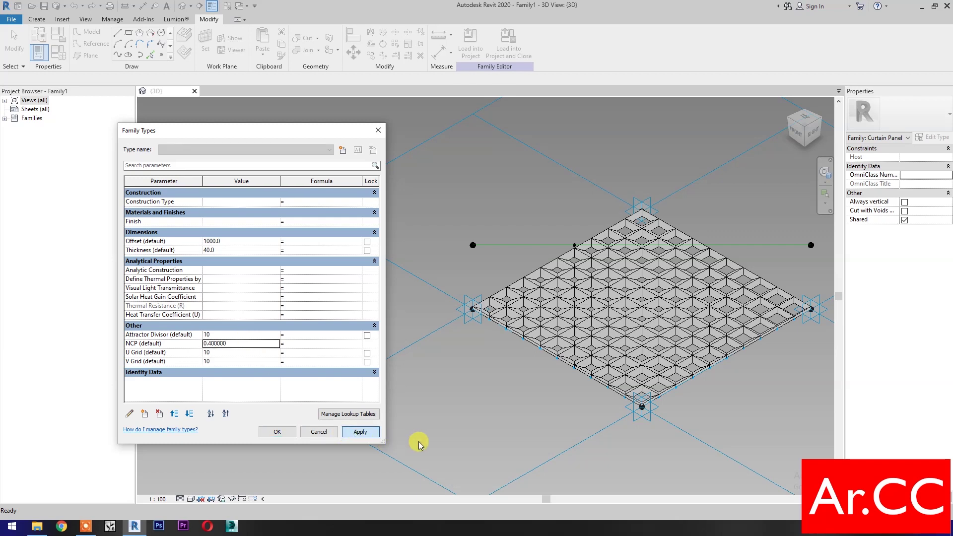
pyautogui.click(247, 342)
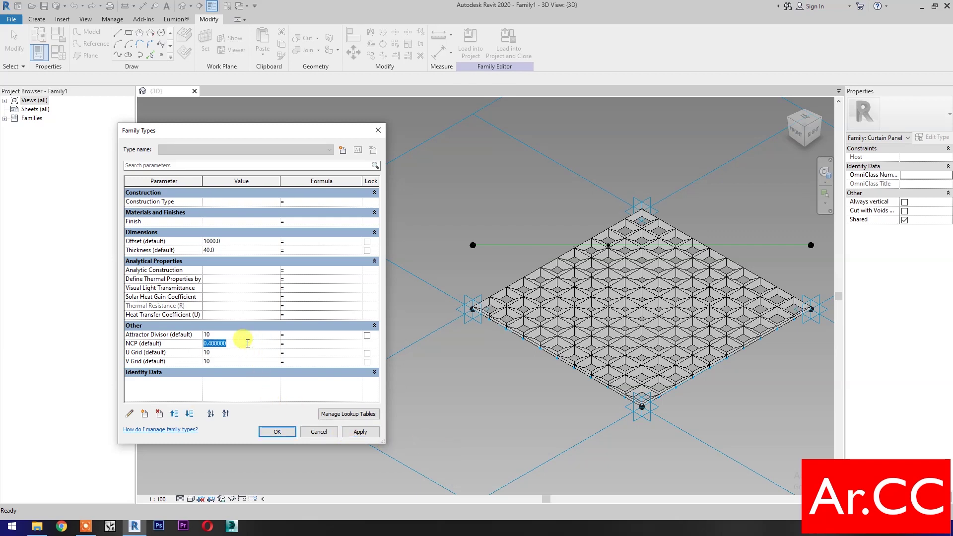
pyautogui.click(350, 433)
# Set the NCP family parameter to 0.6 and apply it to the panel array
pyautogui.click(243, 344)
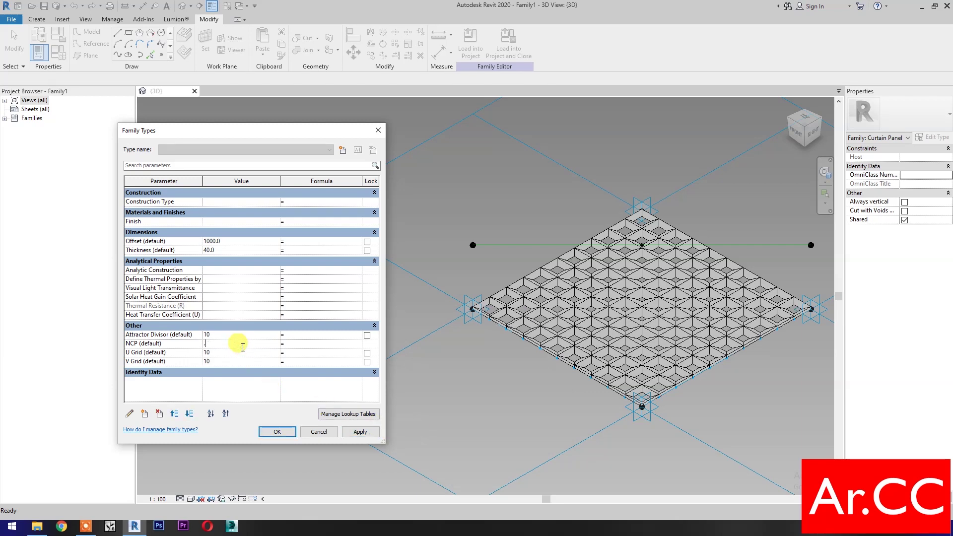
pyautogui.write('.6')
pyautogui.click(353, 431)
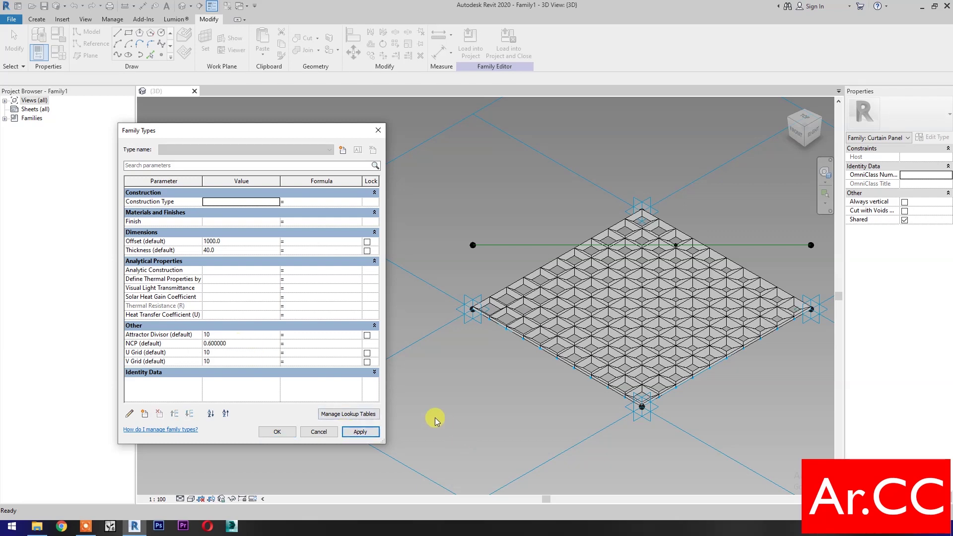
# Set the V Grid and U Grid parameters to 12, apply them to the divided surface, and close the family types settings
pyautogui.click(247, 359)
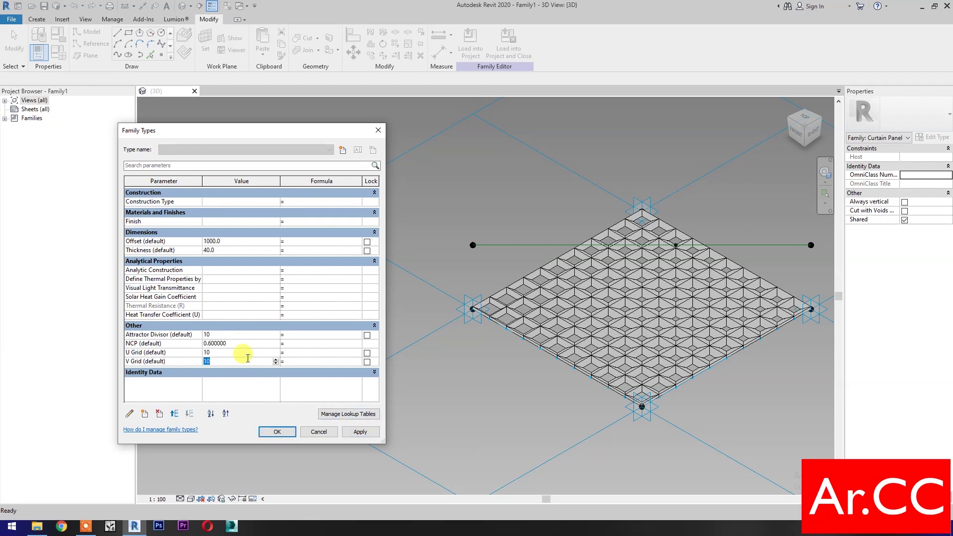
pyautogui.write('12')
pyautogui.click(242, 350)
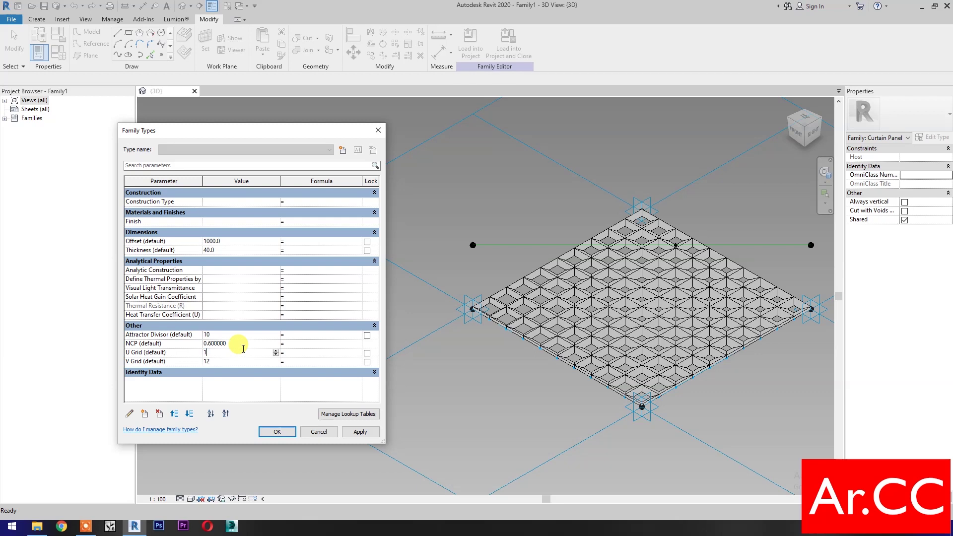
pyautogui.write('12')
pyautogui.click(360, 431)
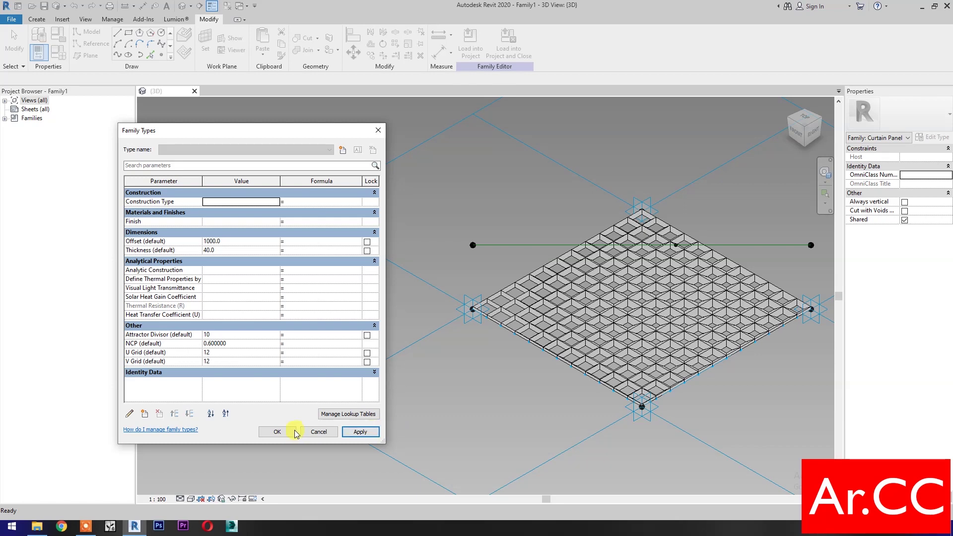
pyautogui.click(276, 431)
pyautogui.scroll(5, 590, 358)
pyautogui.press('z')
pyautogui.press('f')
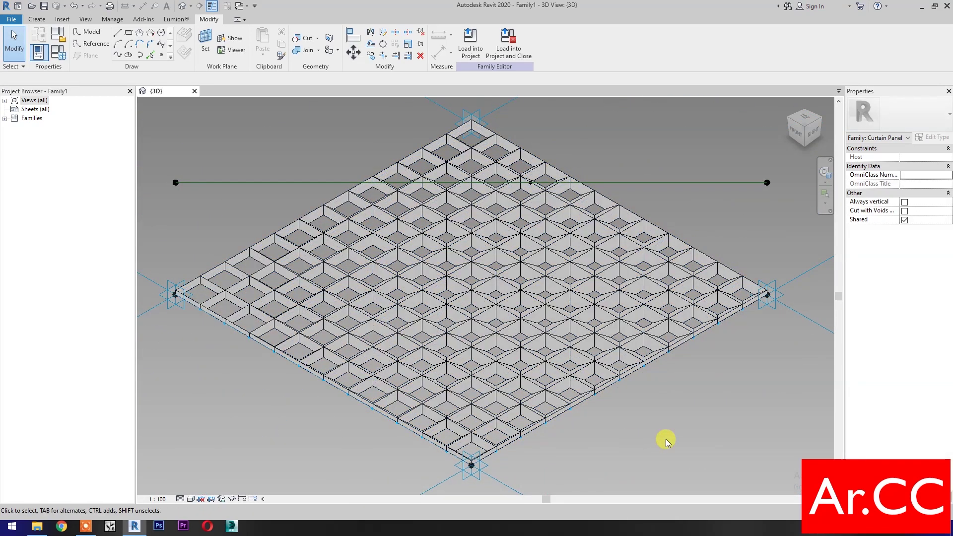